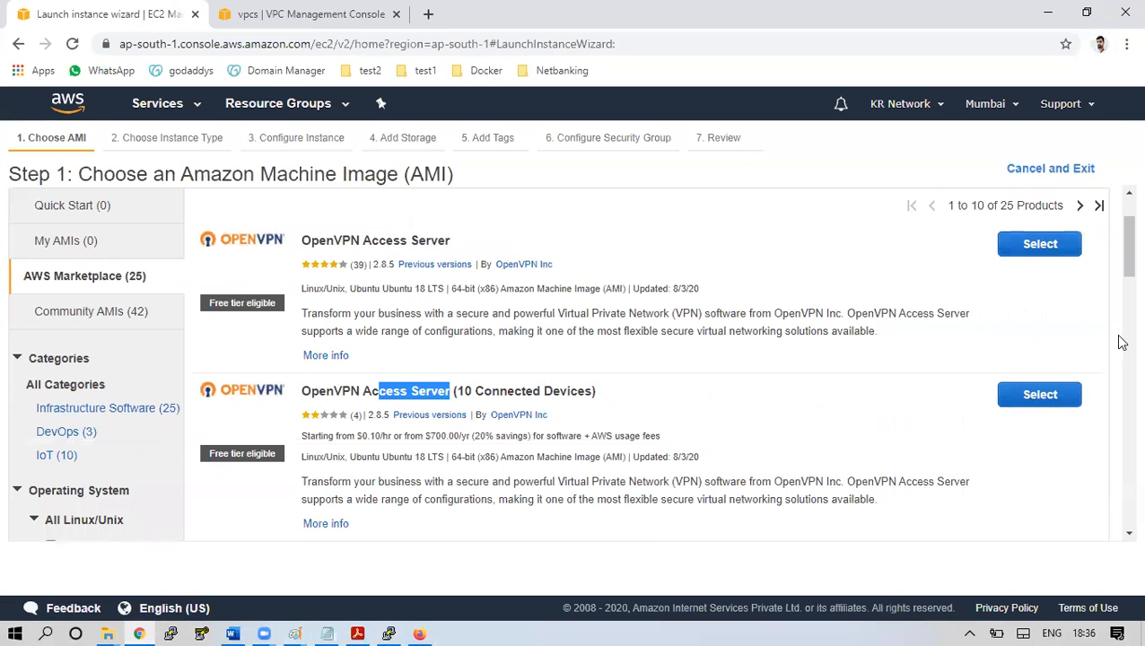
# Select the standard OpenVPN Access Server image rather than the 25 Connected Devices listing
pyautogui.moveTo(1121, 241); pyautogui.dragTo(1115, 270)
pyautogui.moveTo(415, 374); pyautogui.dragTo(531, 380)
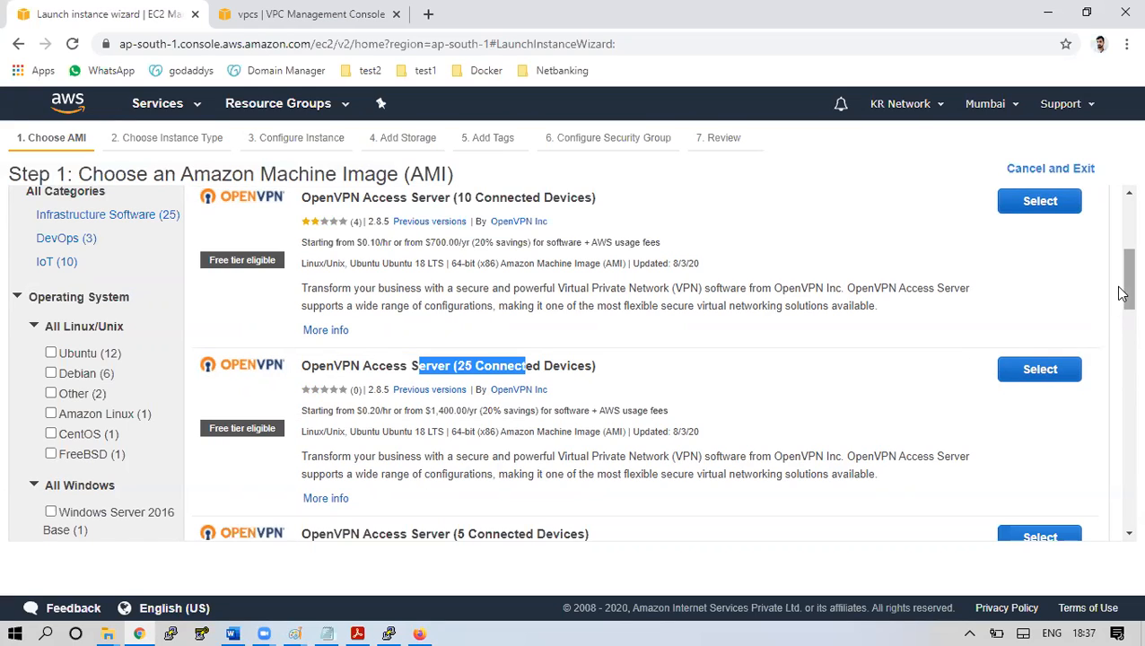
pyautogui.moveTo(1120, 289); pyautogui.dragTo(1120, 241)
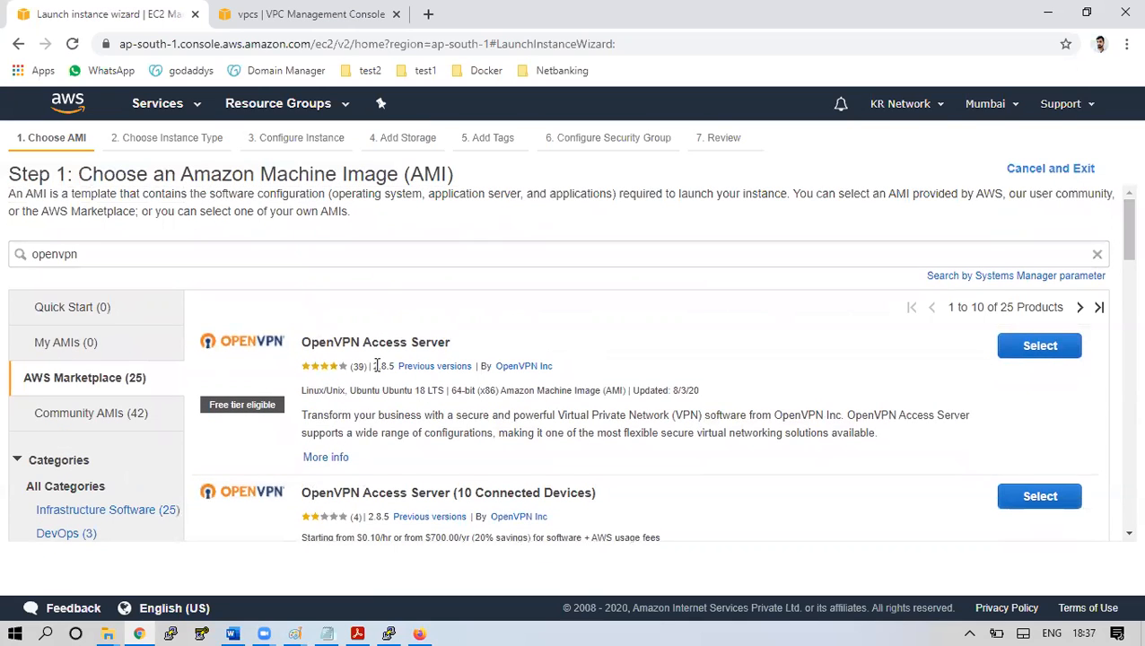
pyautogui.click(1056, 353)
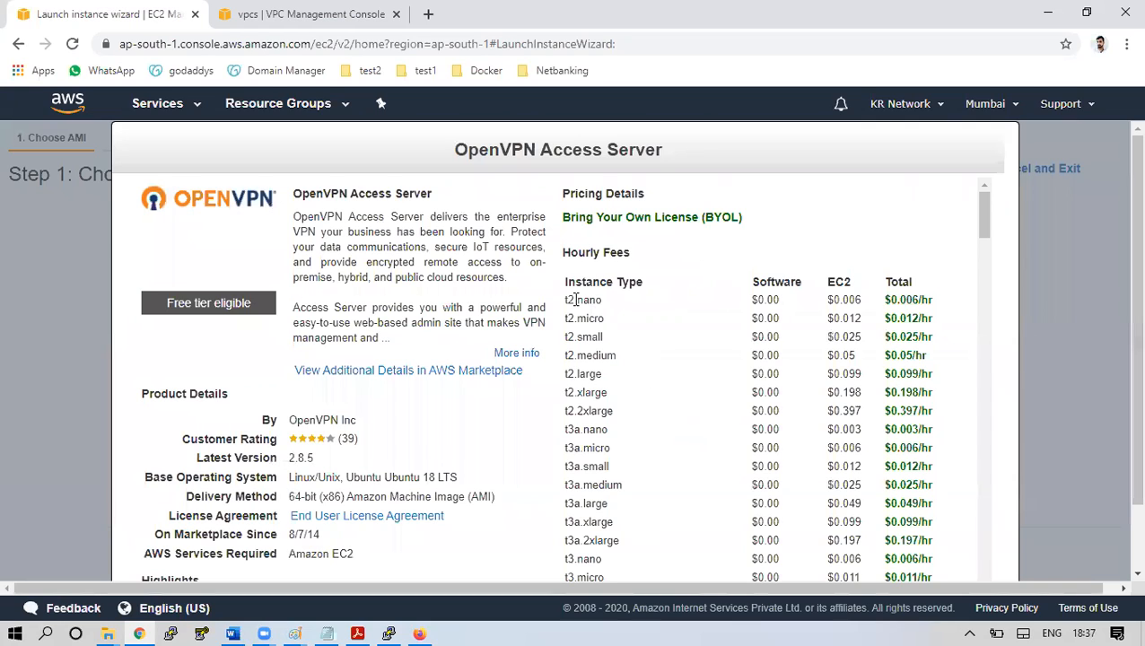
# Review the t2 pricing, noting t2.xlarge at $0.198/hr total, and accept it
pyautogui.moveTo(567, 300); pyautogui.dragTo(596, 436)
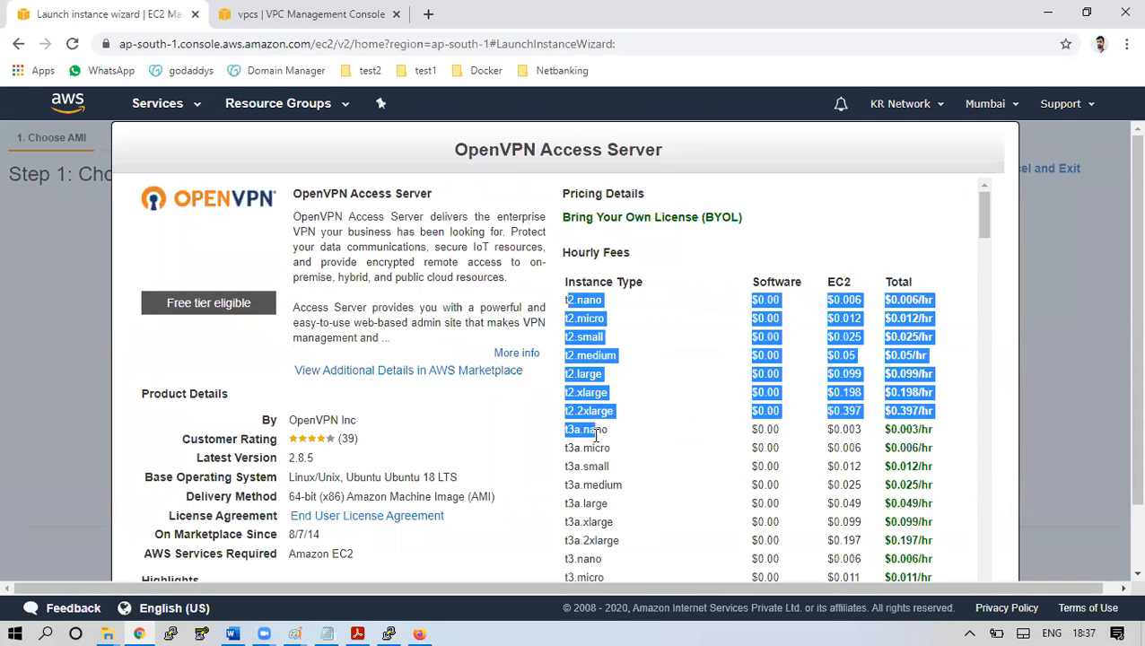
pyautogui.click(596, 435)
pyautogui.moveTo(569, 395); pyautogui.dragTo(605, 395)
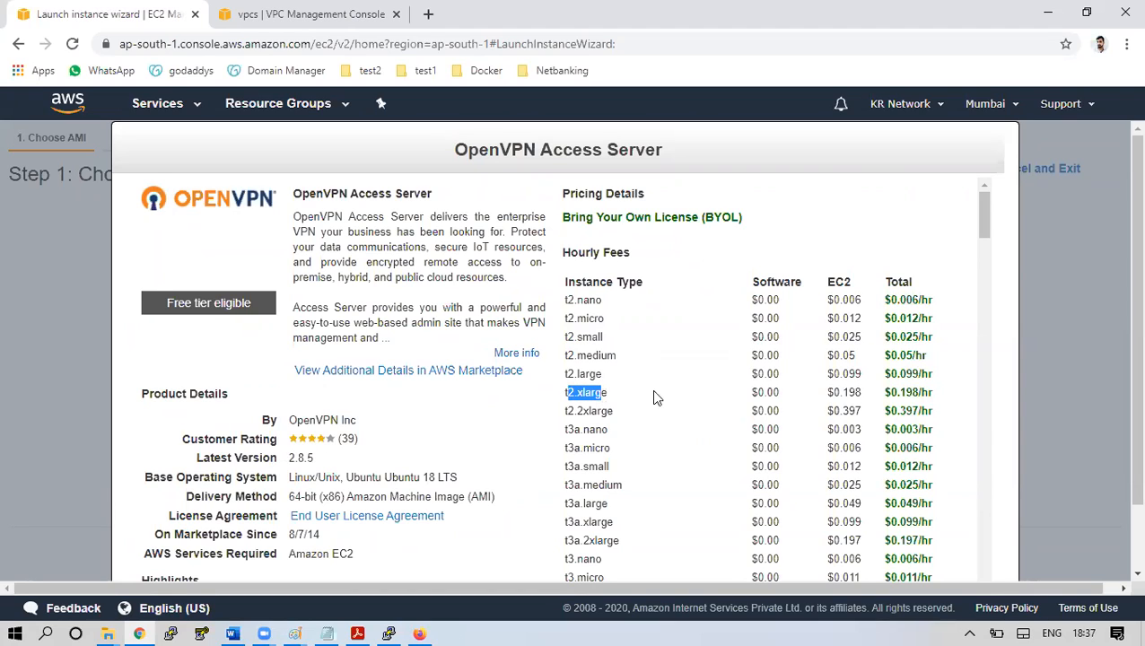
pyautogui.moveTo(886, 392); pyautogui.dragTo(931, 393)
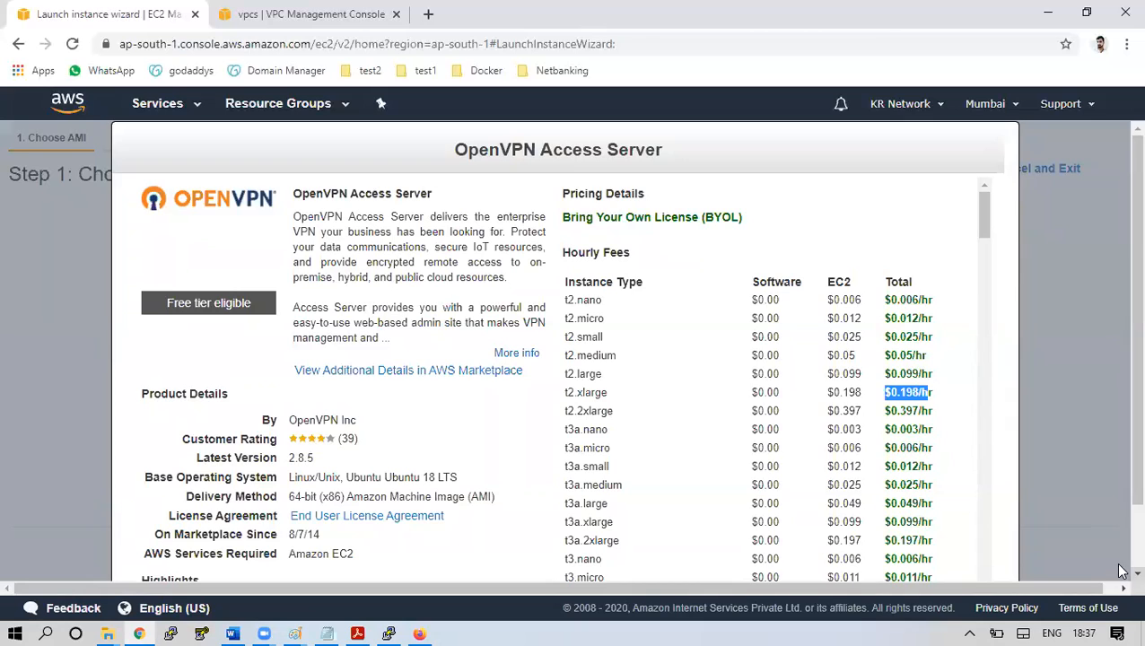
pyautogui.scroll(-2, 1120, 571)
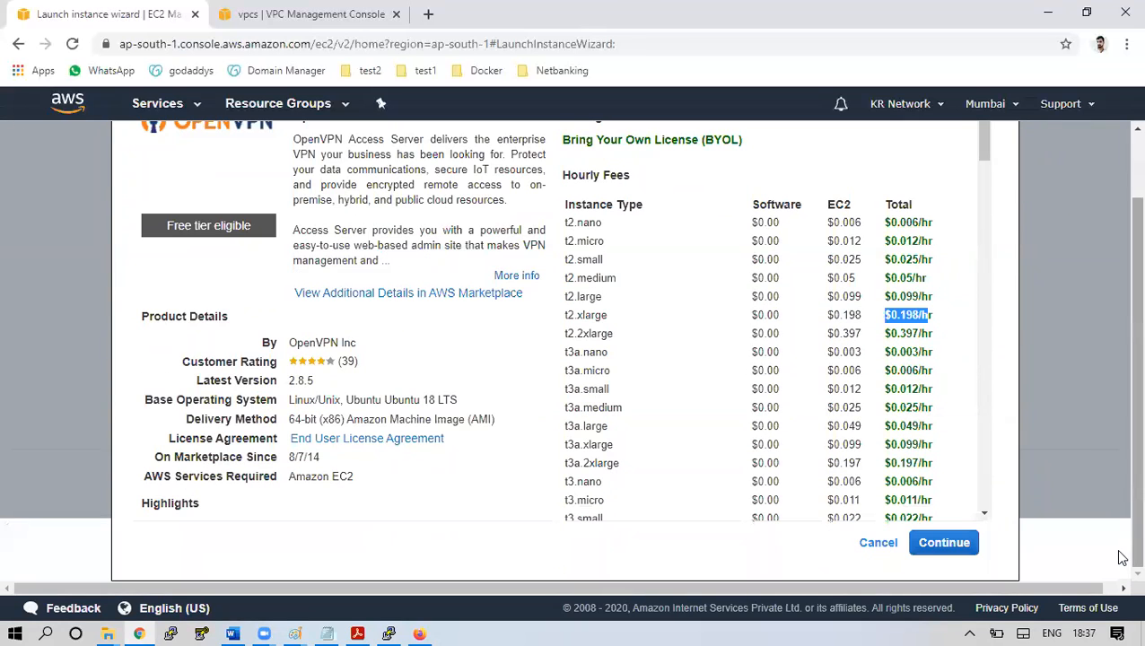
pyautogui.click(959, 543)
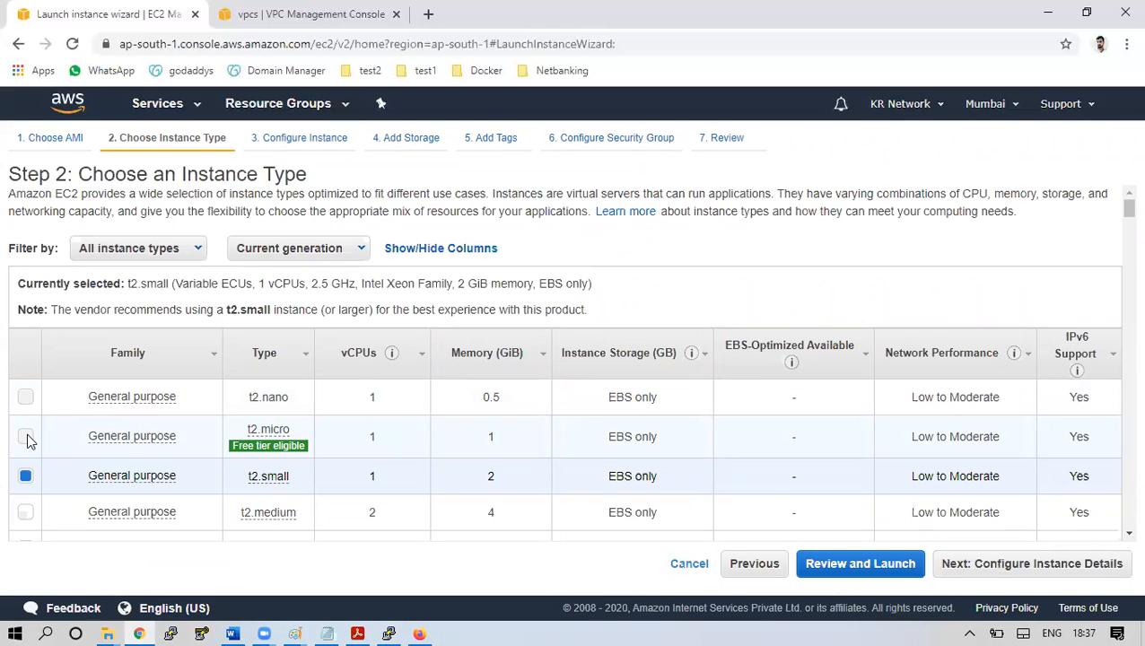
# Choose the free-tier t2.micro instance type and proceed to instance details
pyautogui.click(26, 437)
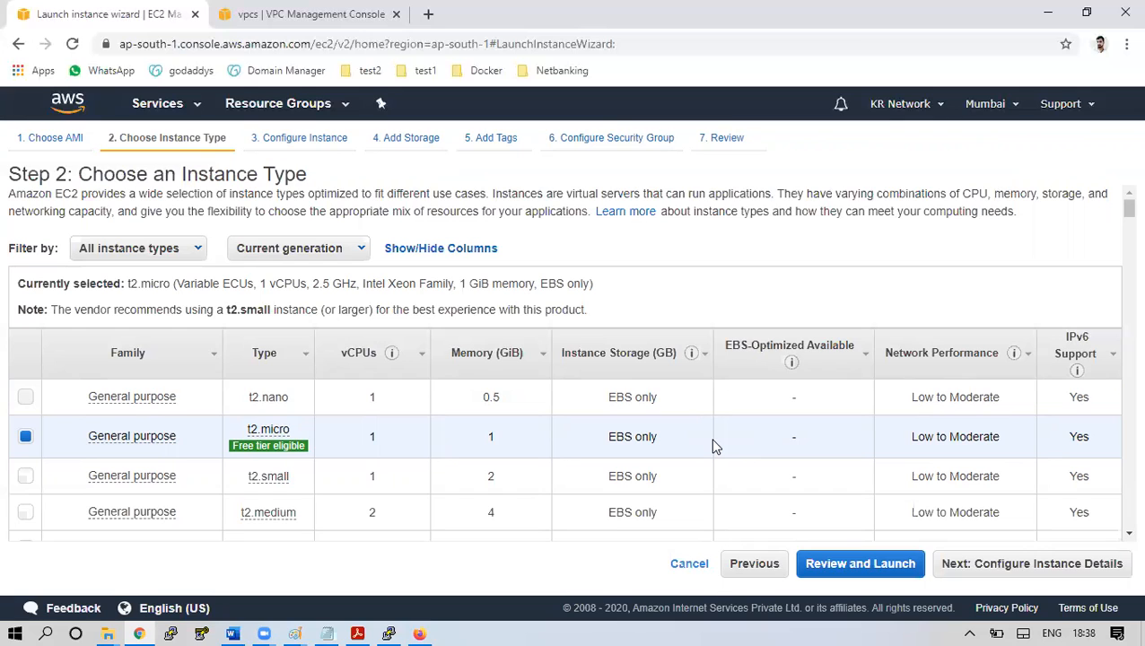
pyautogui.click(1078, 578)
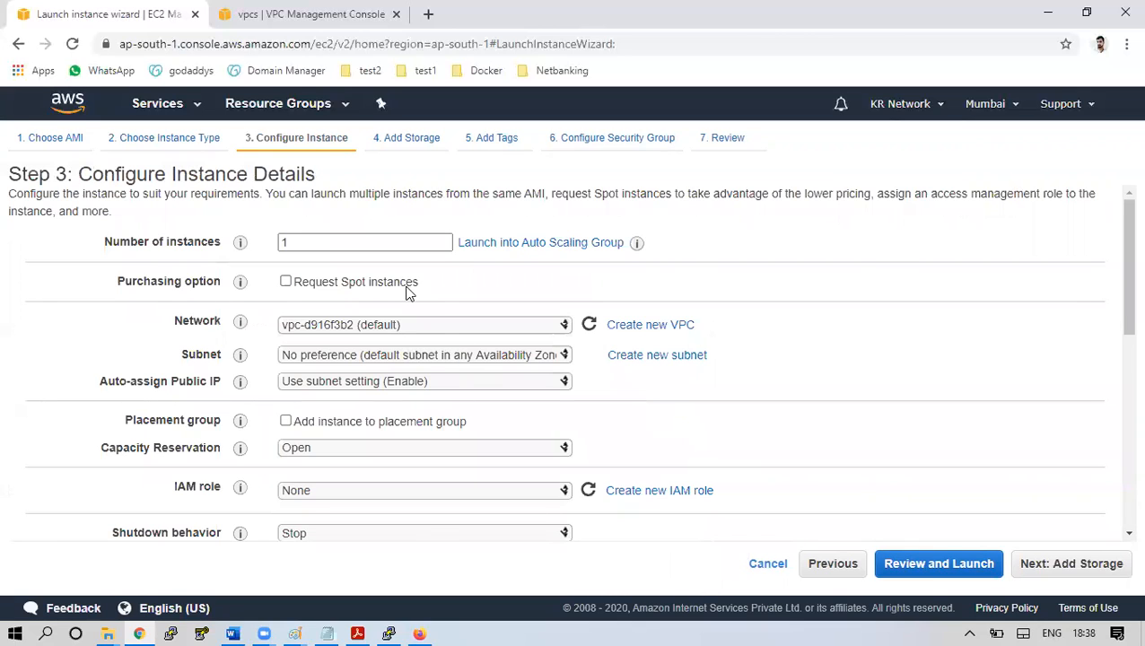
# Place the instance in Prod-Net VPC, subnet-1 (ap-south-1a), with Auto-assign Public IP set to Disable
pyautogui.click(433, 325)
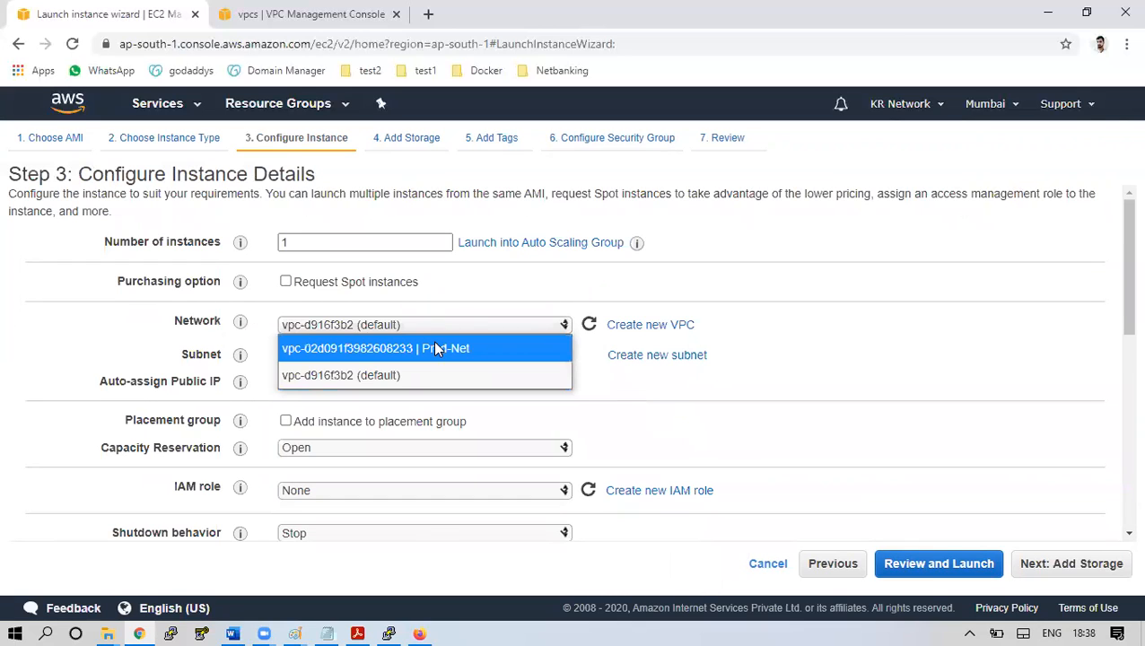
pyautogui.click(435, 347)
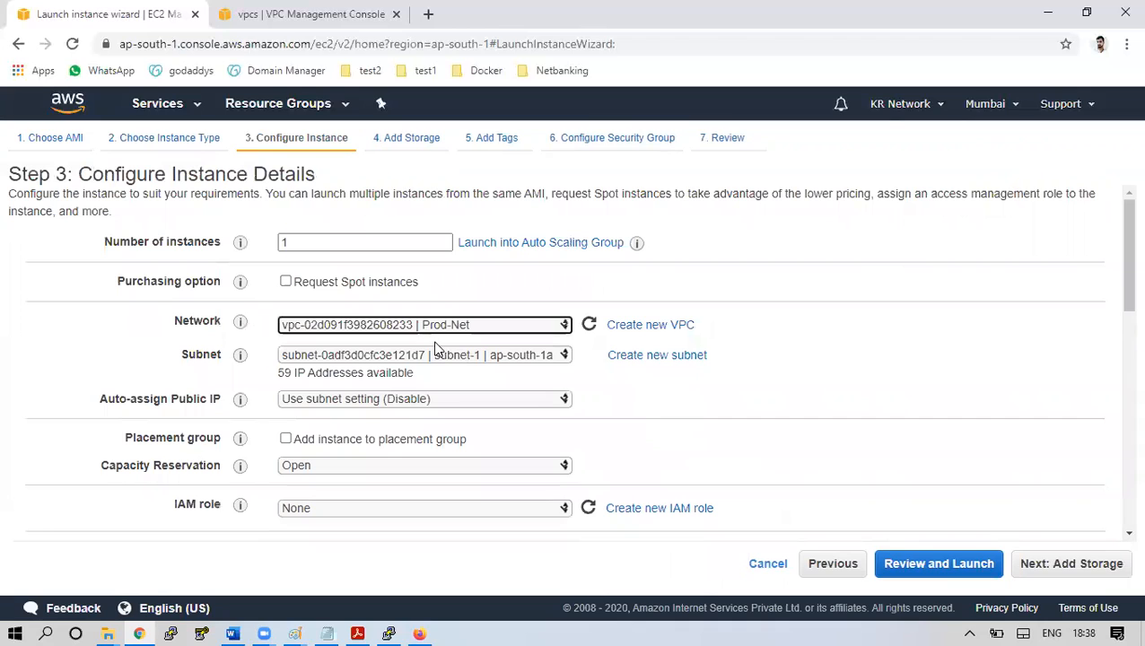
pyautogui.click(449, 358)
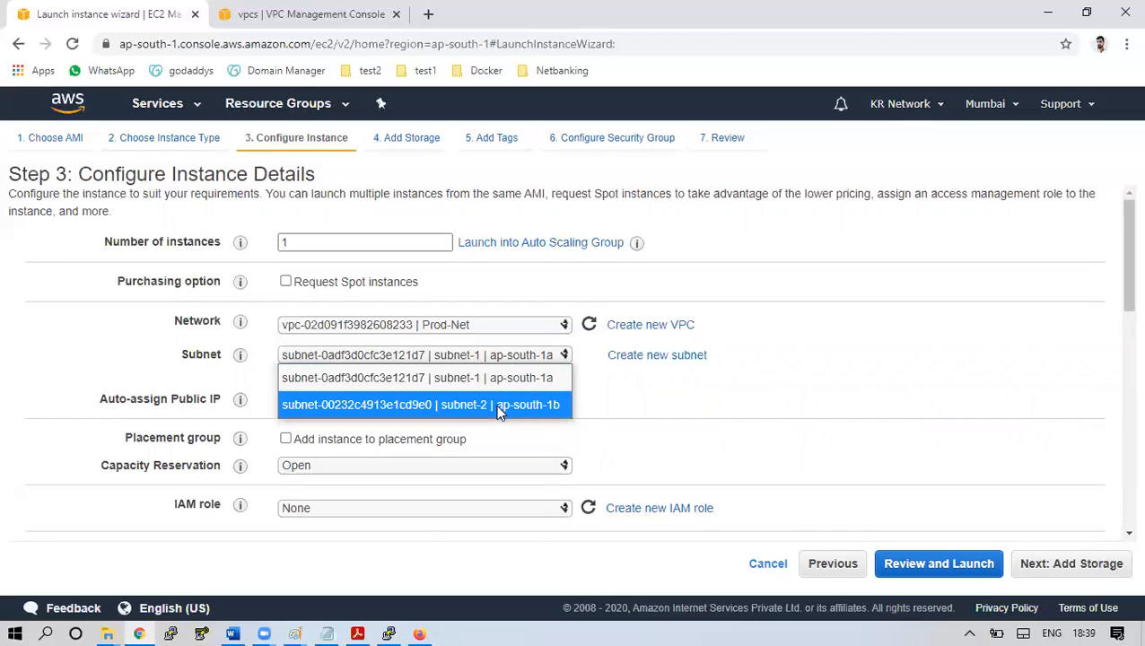
pyautogui.click(492, 383)
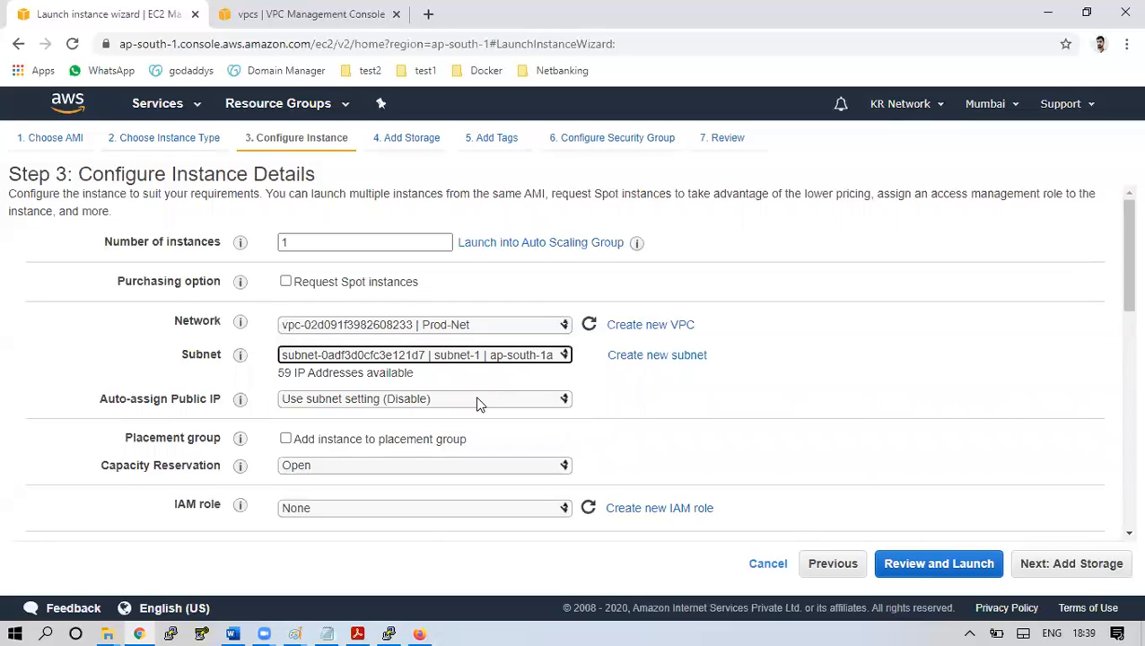
pyautogui.click(476, 399)
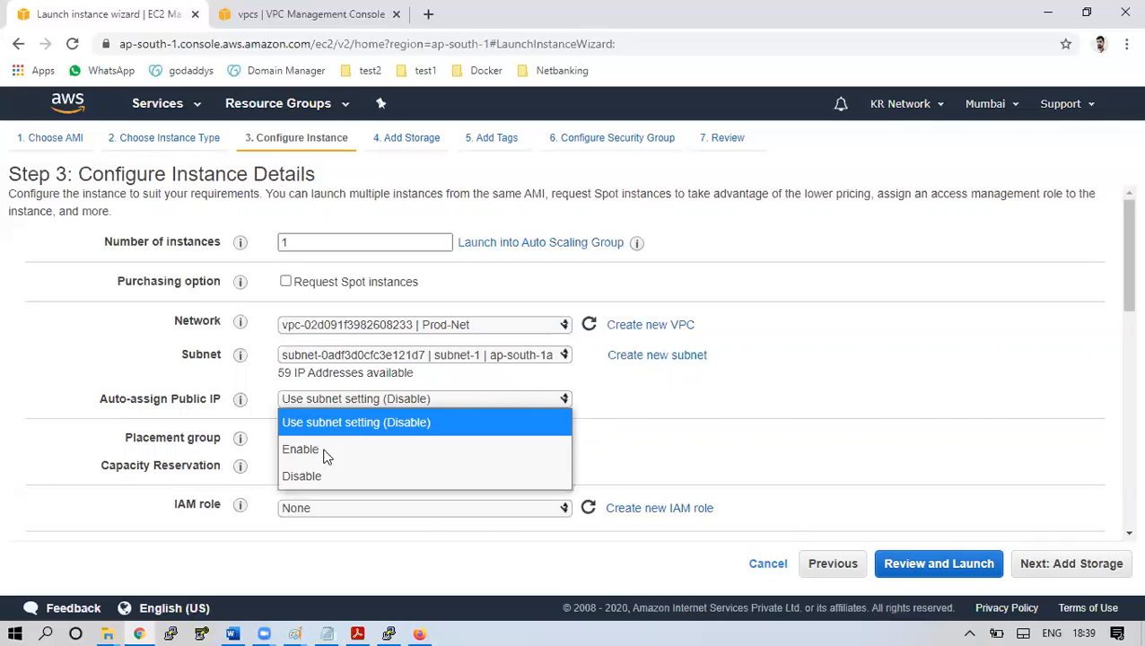
pyautogui.click(314, 477)
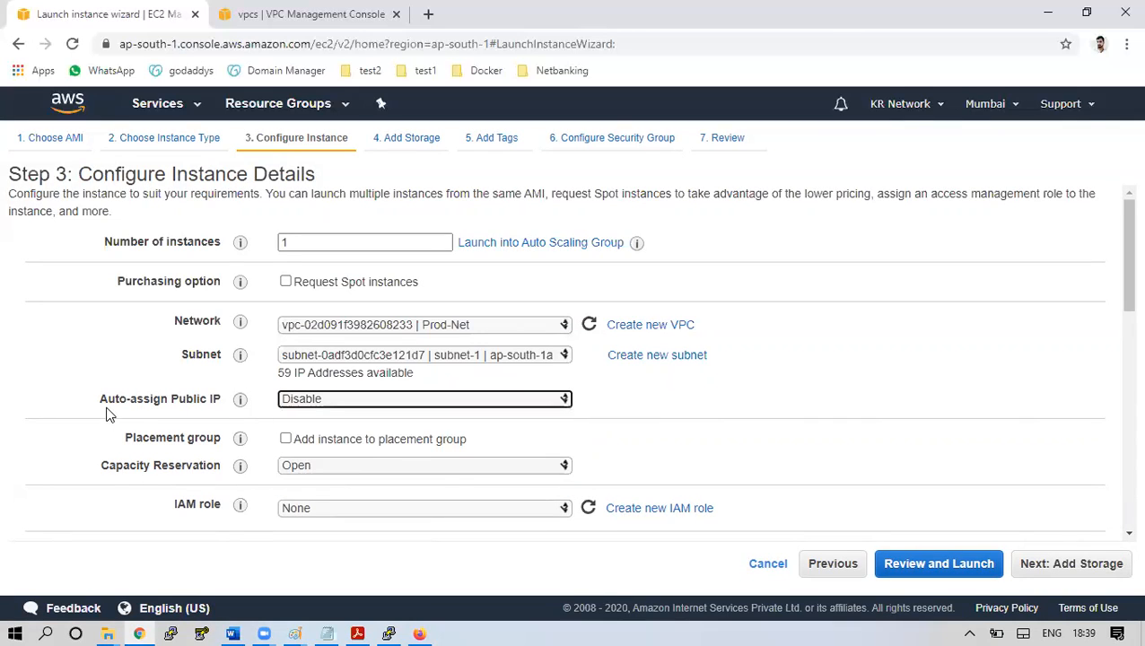
pyautogui.moveTo(106, 413); pyautogui.dragTo(185, 413)
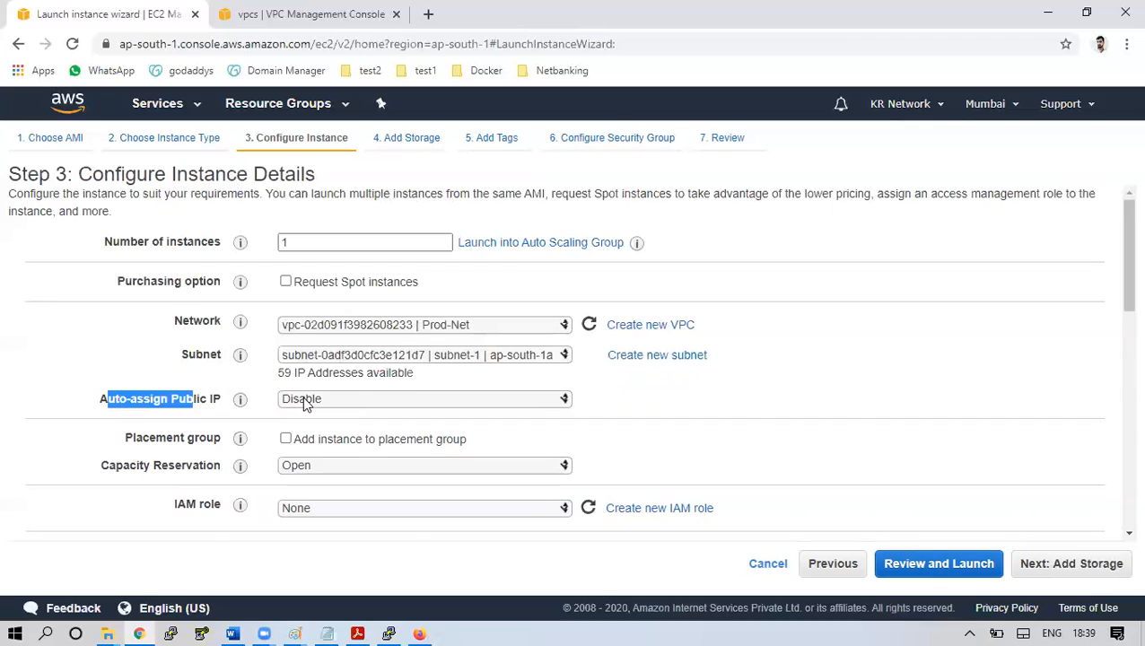
# Keep default storage and tag the instance with Name = Open-VPN-Server
pyautogui.click(1073, 565)
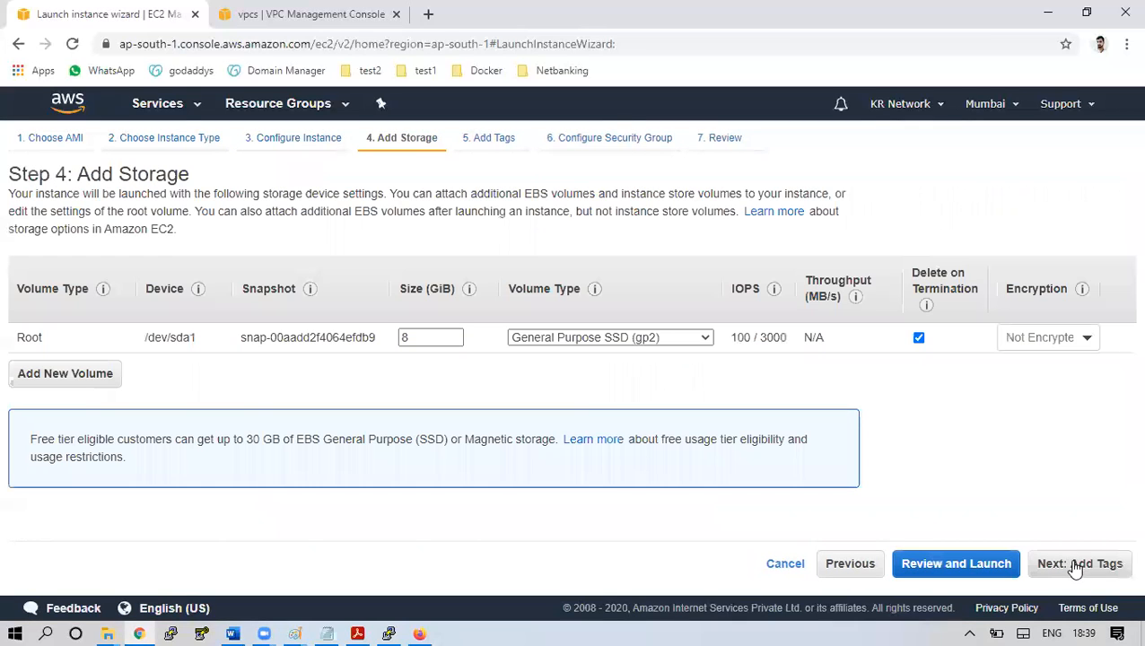
pyautogui.click(1083, 565)
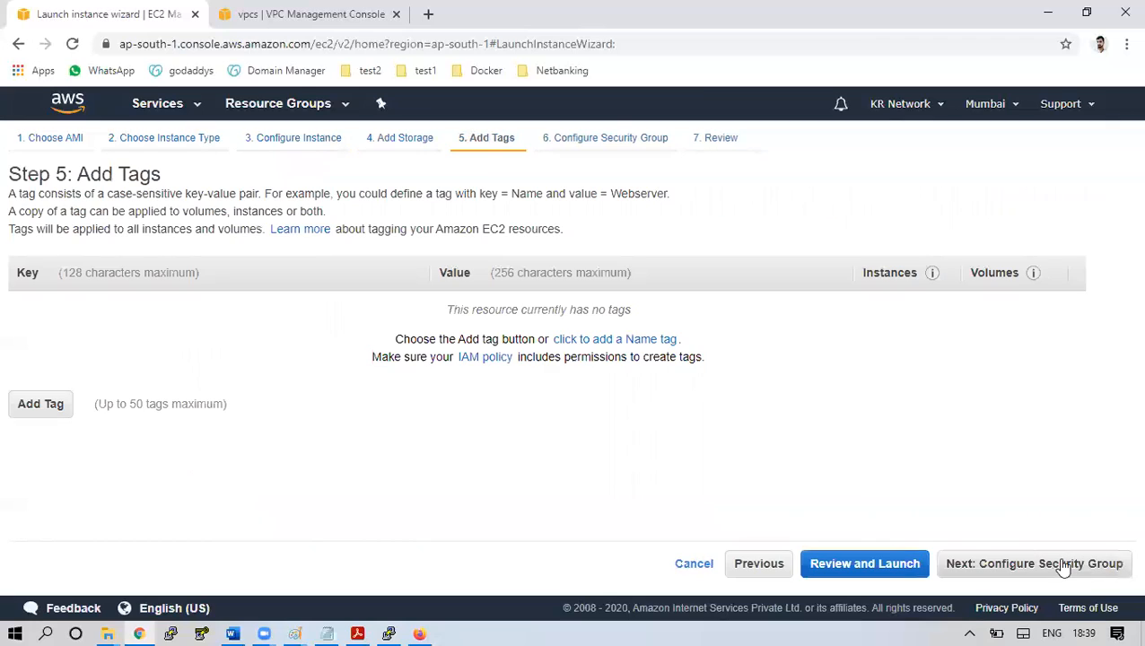
pyautogui.click(47, 409)
pyautogui.write('Name')
pyautogui.press('Tab')
pyautogui.write('Open-')
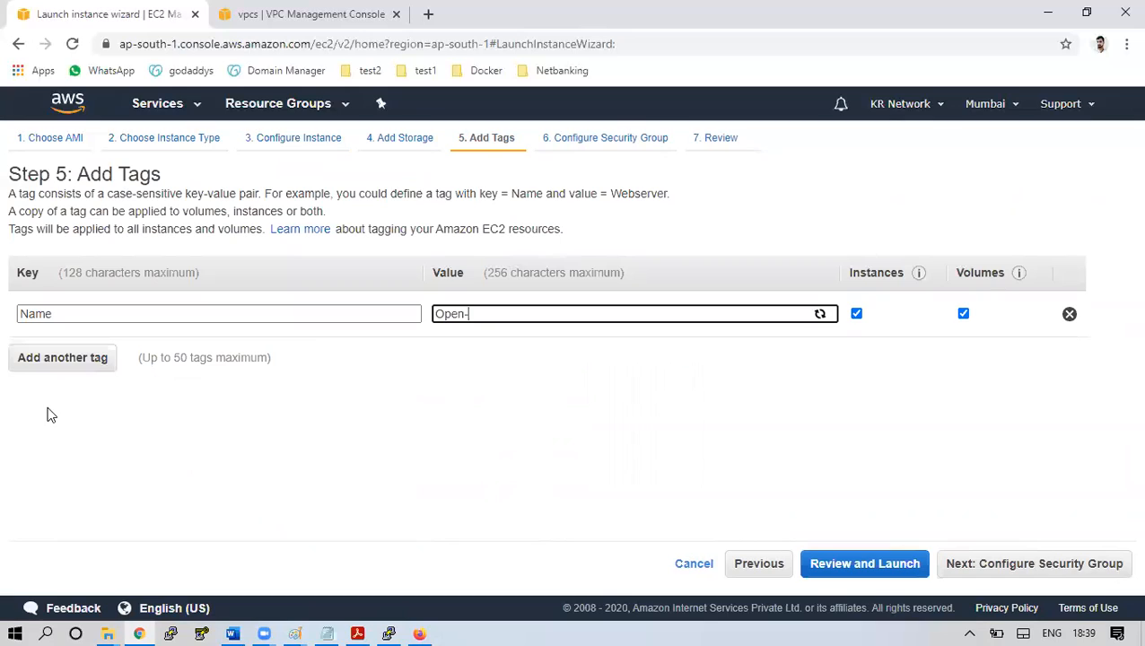
pyautogui.write('VPN-Server')
# Rename the new security group to opensg and proceed to the launch review
pyautogui.click(1054, 563)
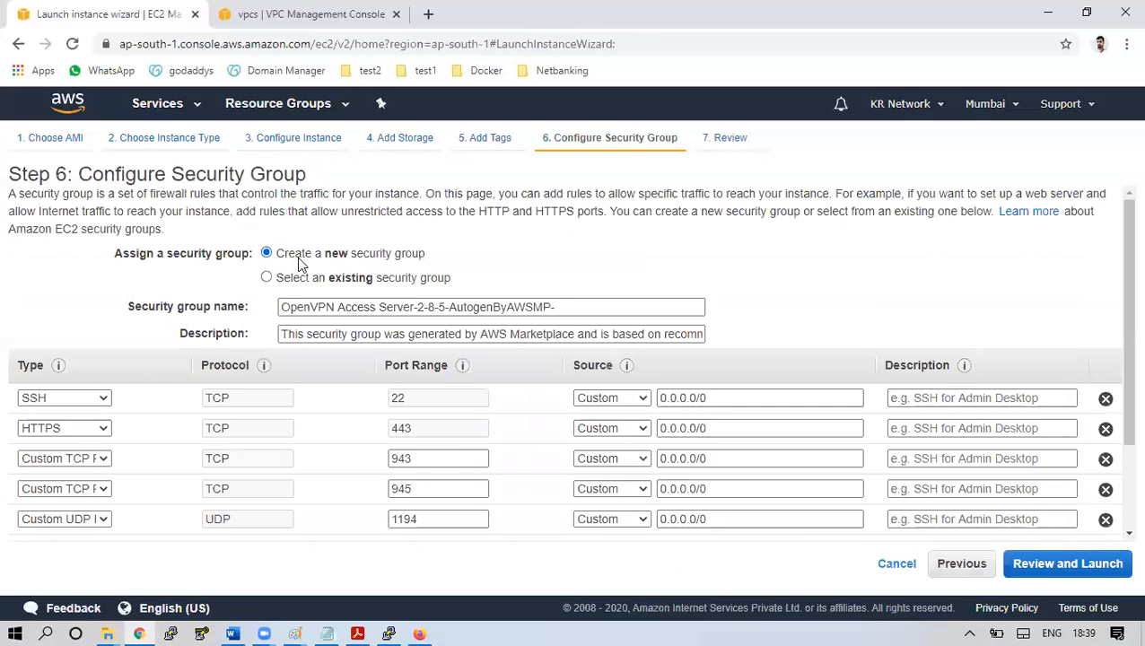
pyautogui.moveTo(567, 306); pyautogui.dragTo(231, 309)
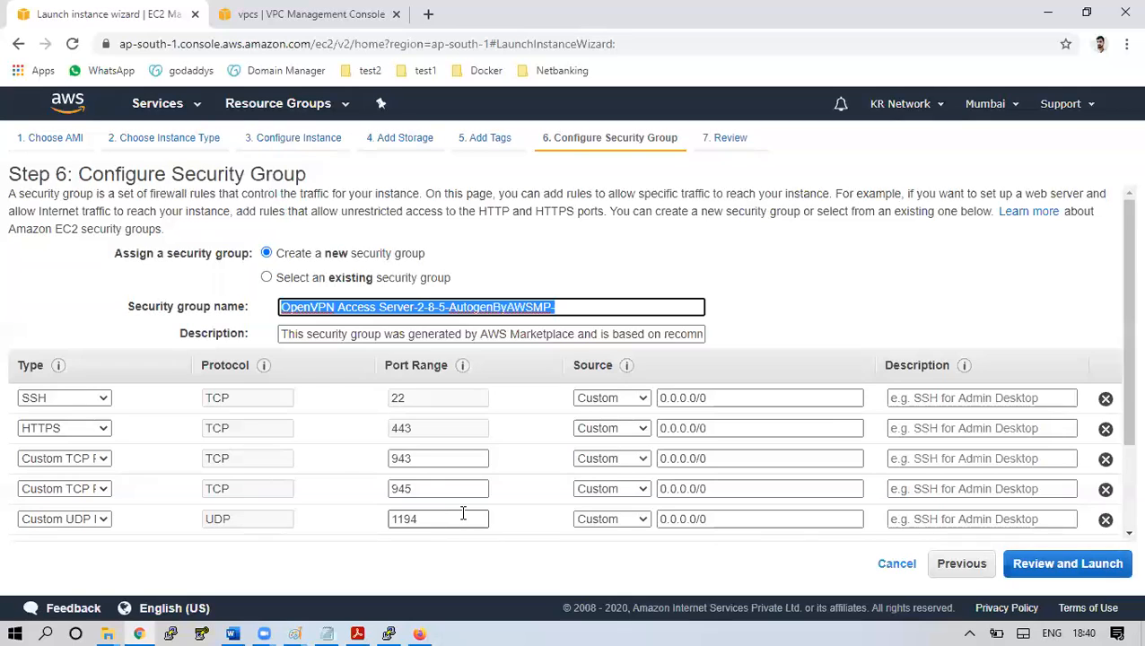
pyautogui.press('BackSpace')
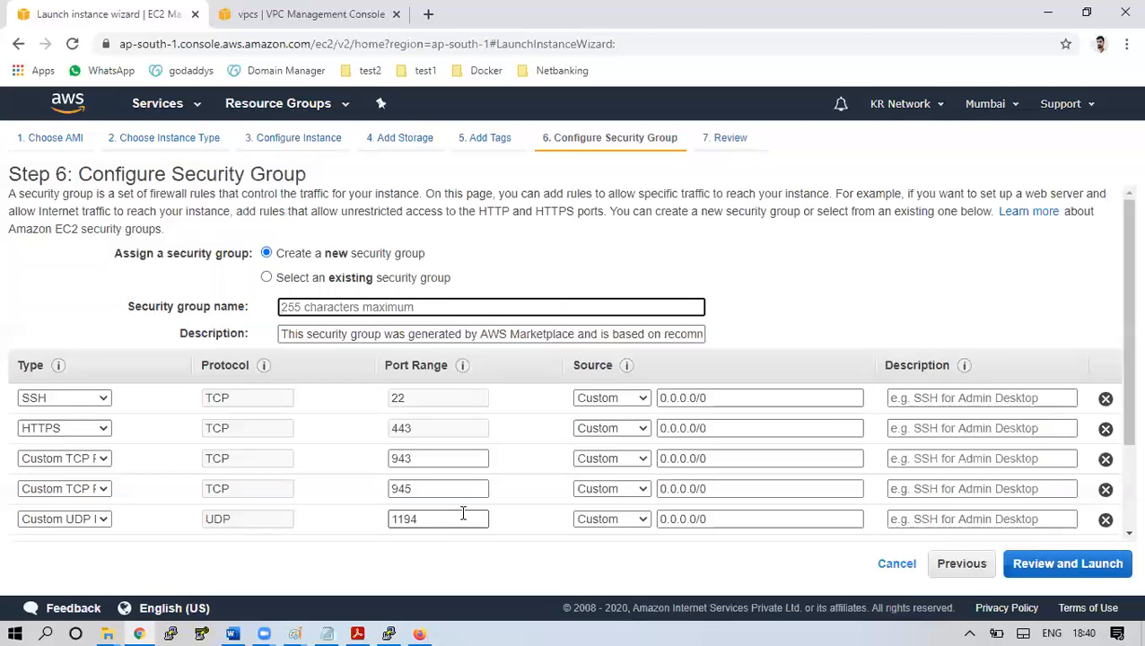
pyautogui.write('open')
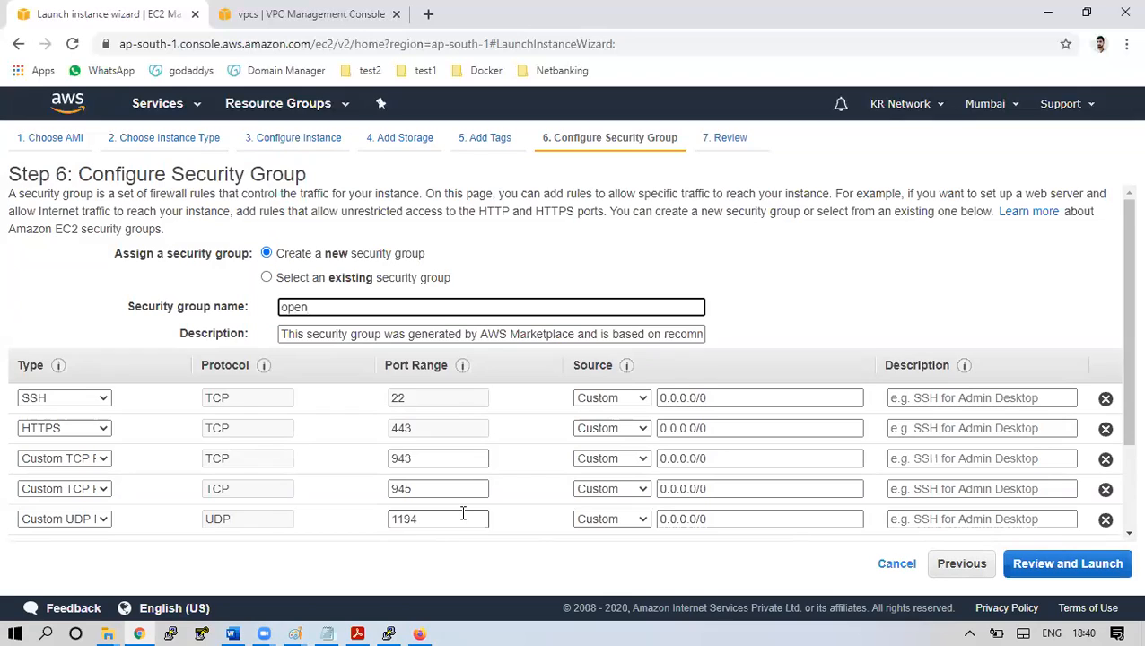
pyautogui.write('sg')
pyautogui.click(487, 333)
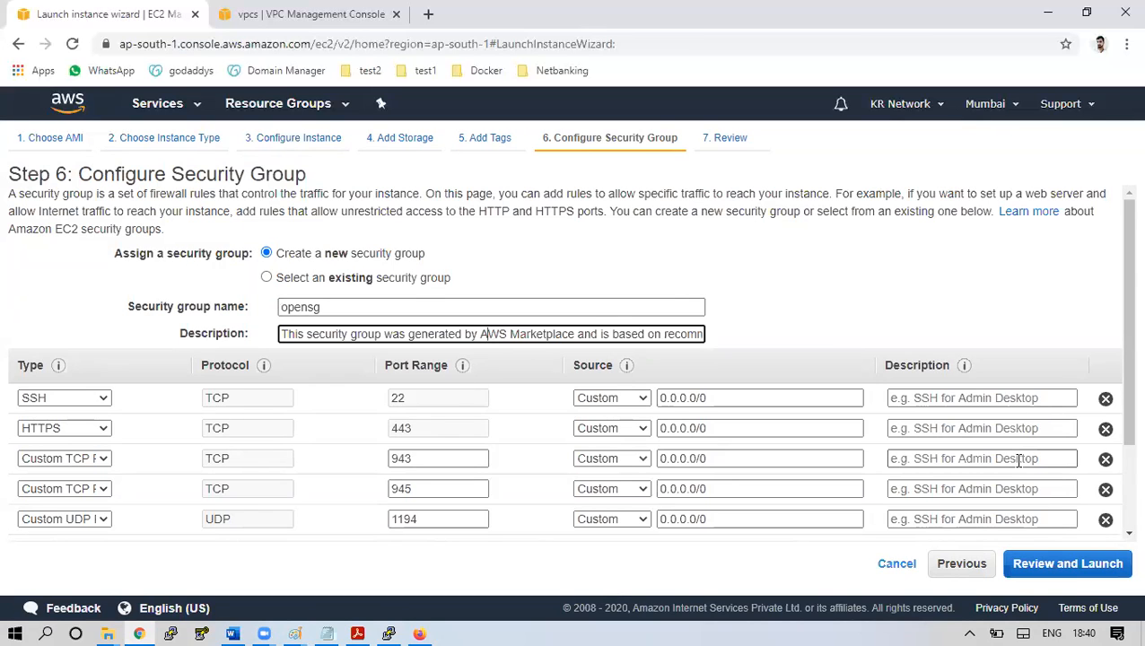
pyautogui.click(1094, 579)
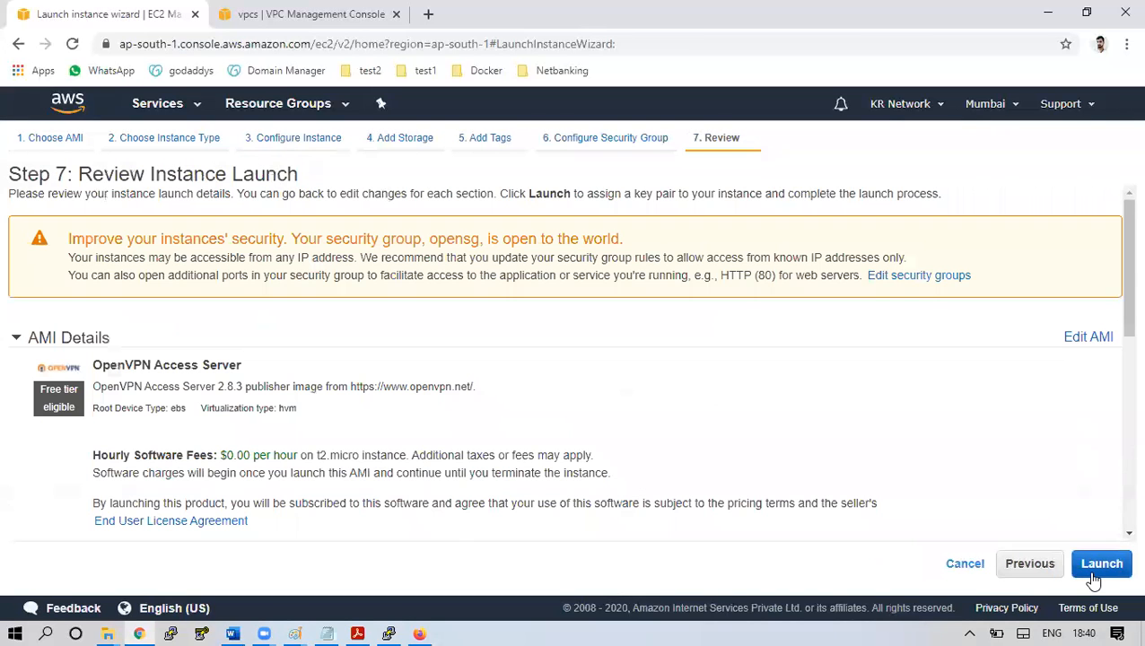
# Launch the OpenVPN instance with the existing key pair acknowledged, then reload the page
pyautogui.click(1102, 565)
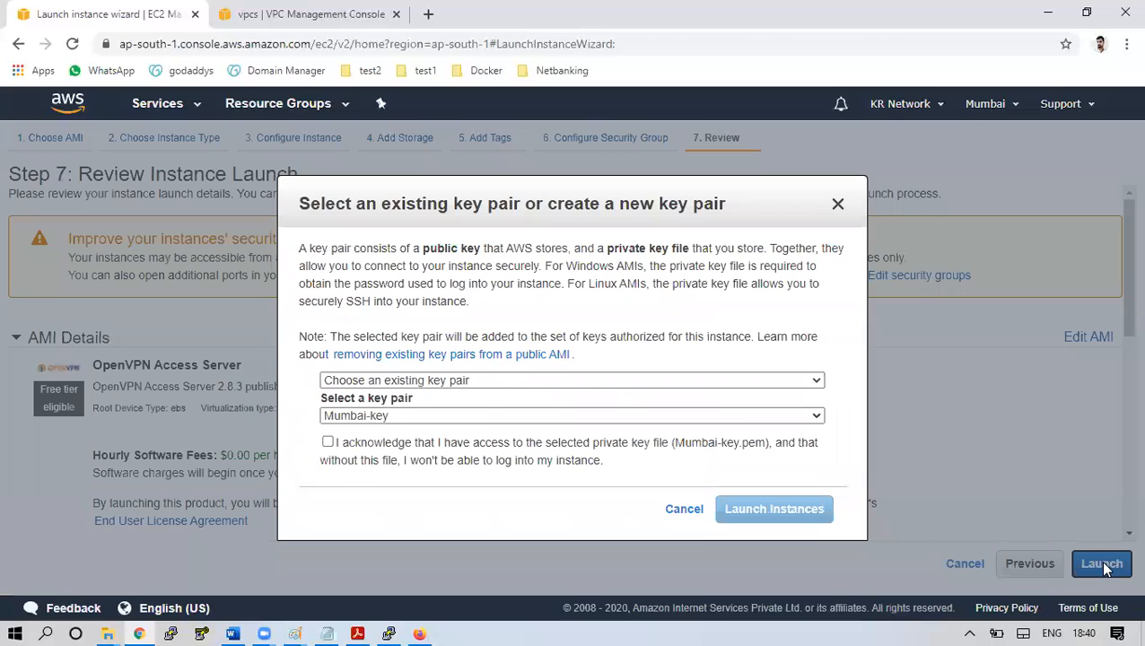
pyautogui.click(476, 446)
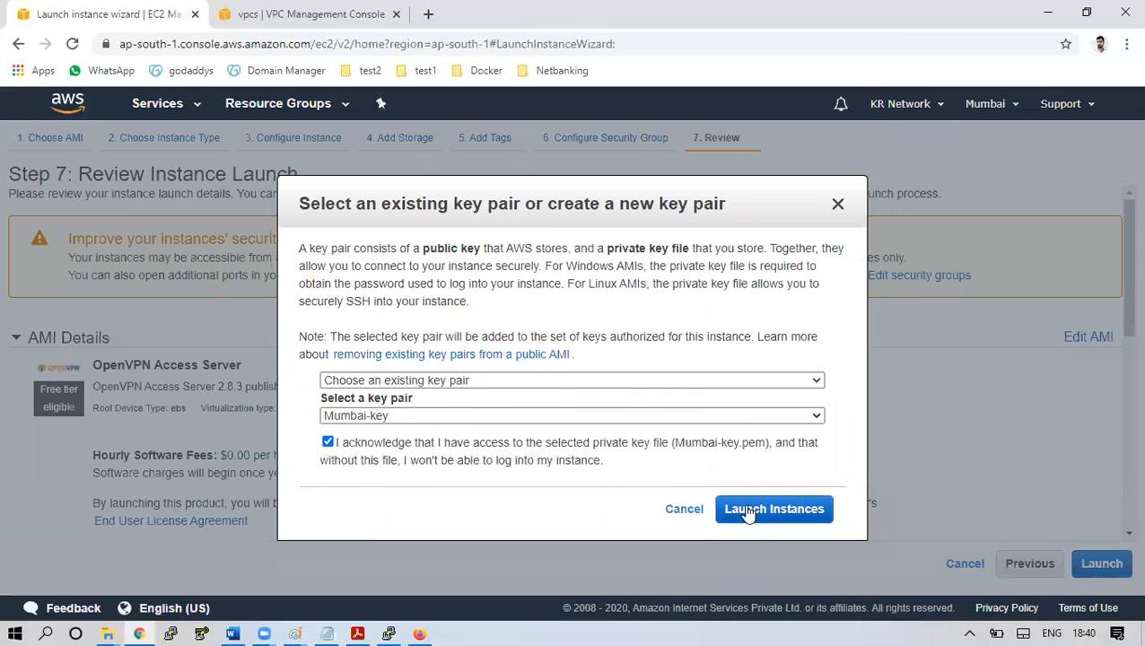
pyautogui.click(771, 511)
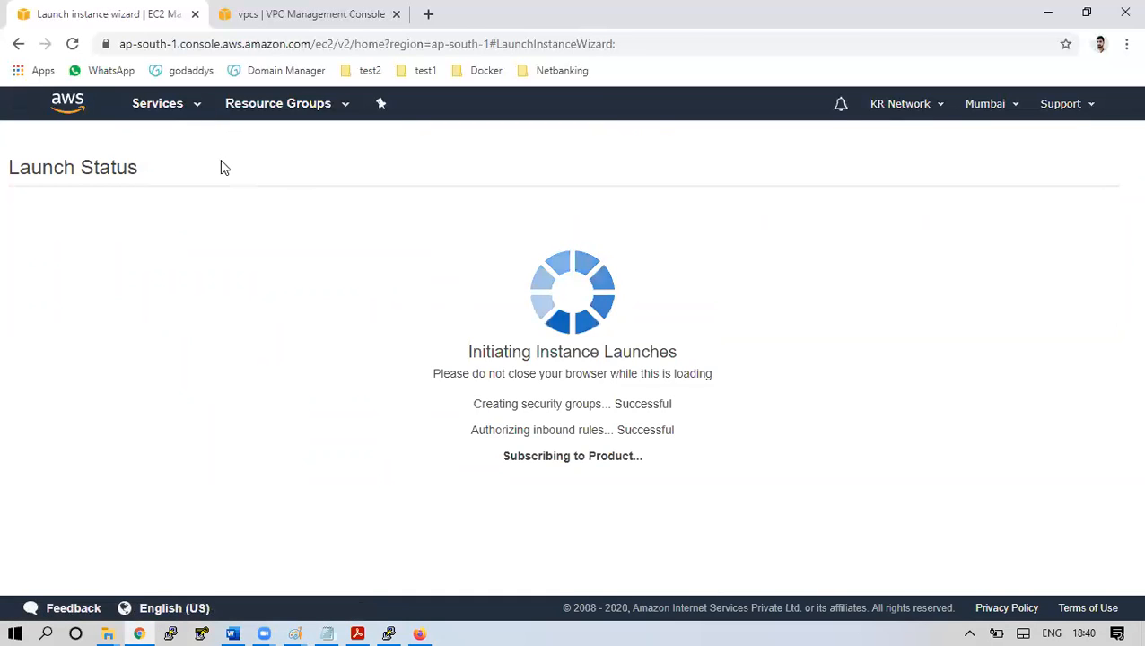
pyautogui.click(72, 44)
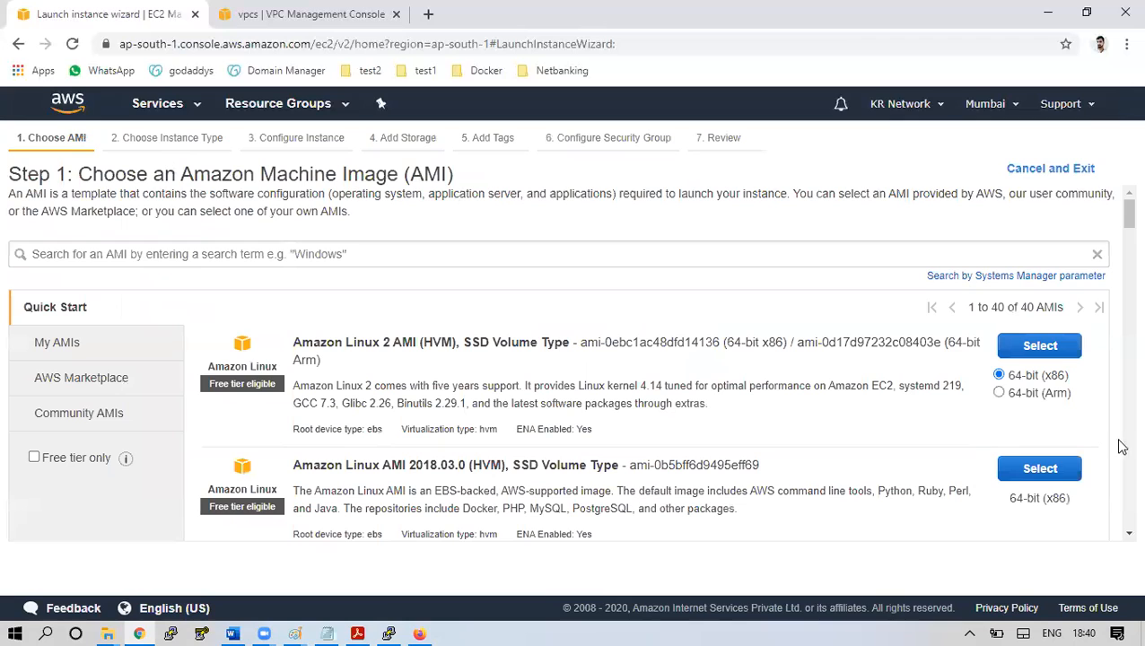
# Exit the wizard and view Open-VPN-Server's details: pending t2.micro, private IP 192.168.0.14
pyautogui.click(1039, 170)
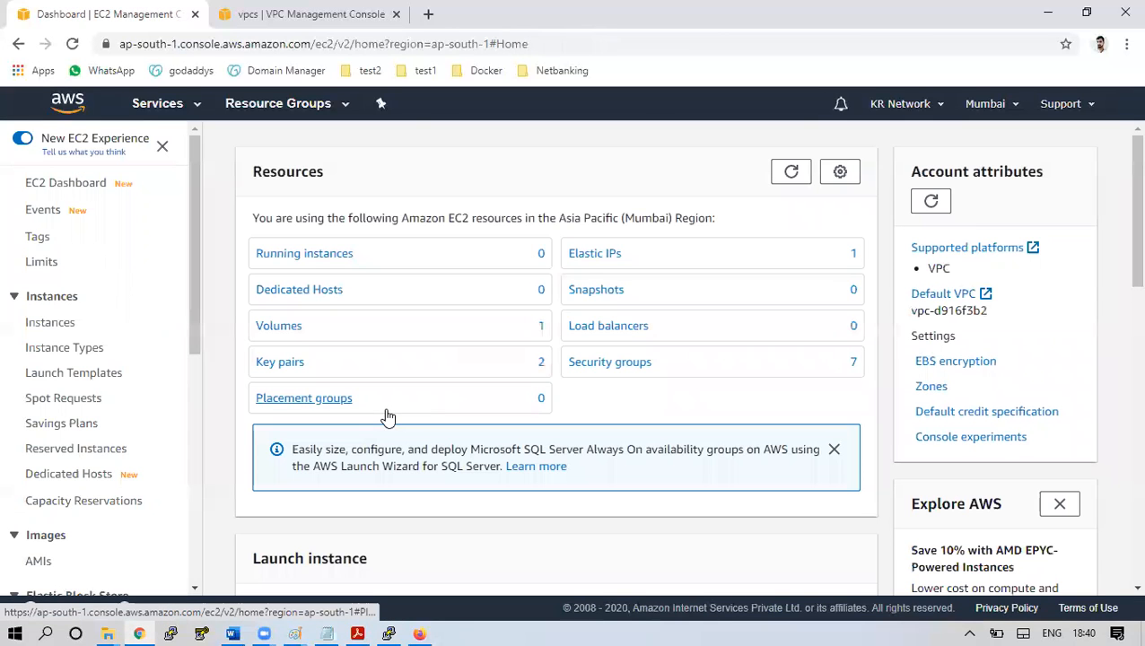
pyautogui.click(330, 267)
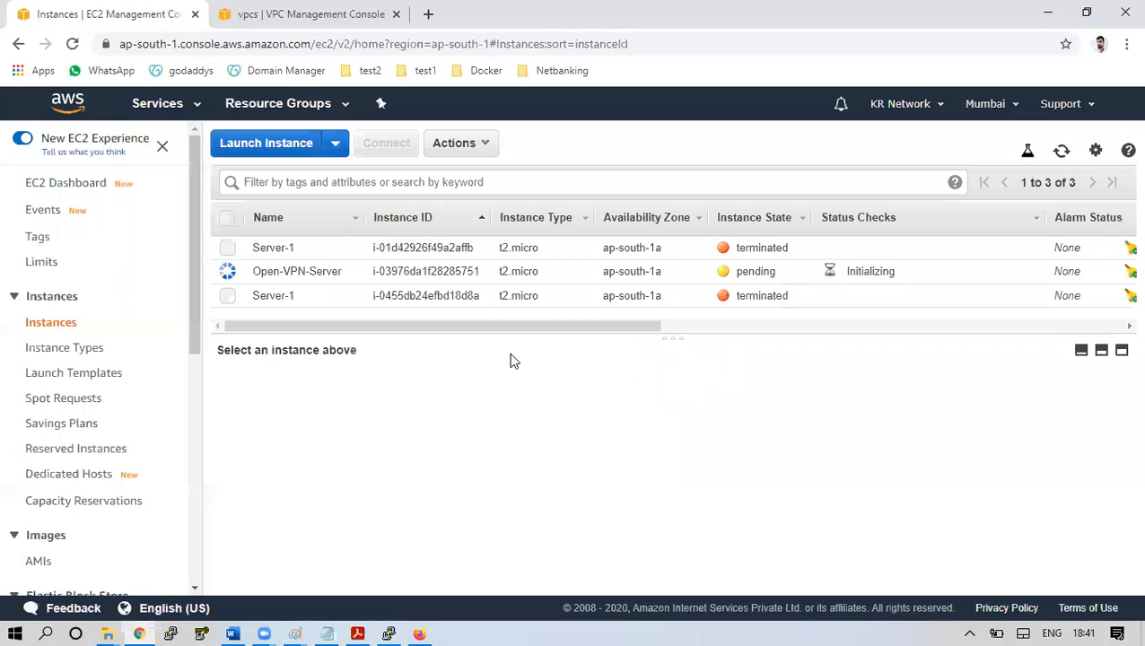
pyautogui.click(552, 277)
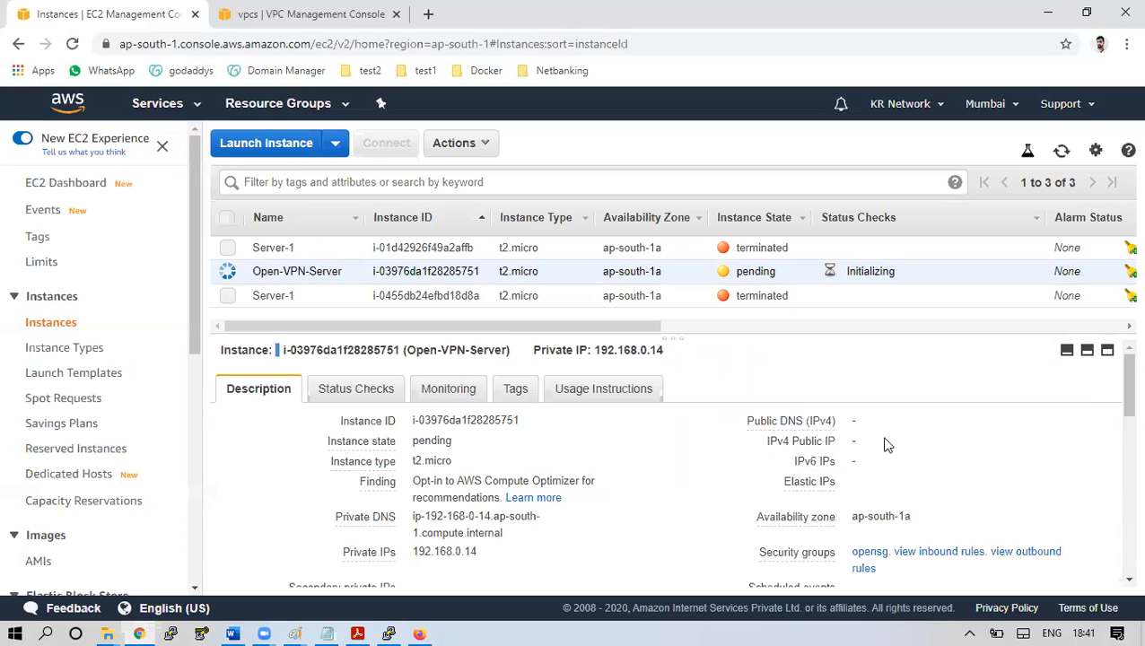
pyautogui.moveTo(195, 352); pyautogui.dragTo(193, 448)
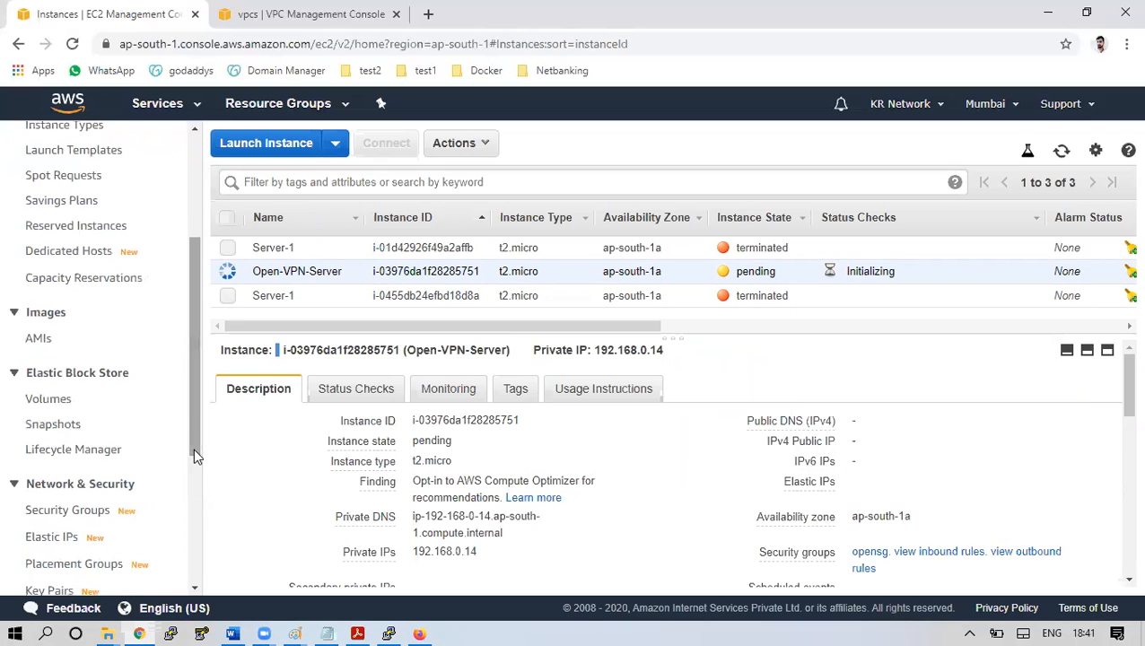
# Allocate a new Elastic IP address, 15.207.184.132
pyautogui.click(57, 538)
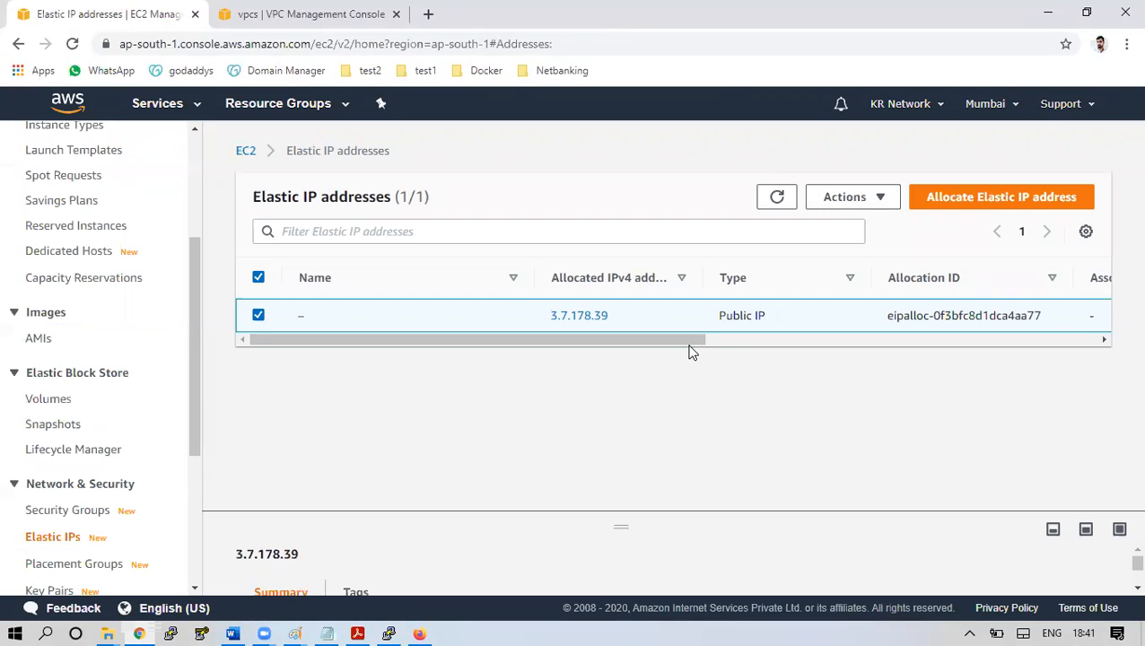
pyautogui.click(987, 198)
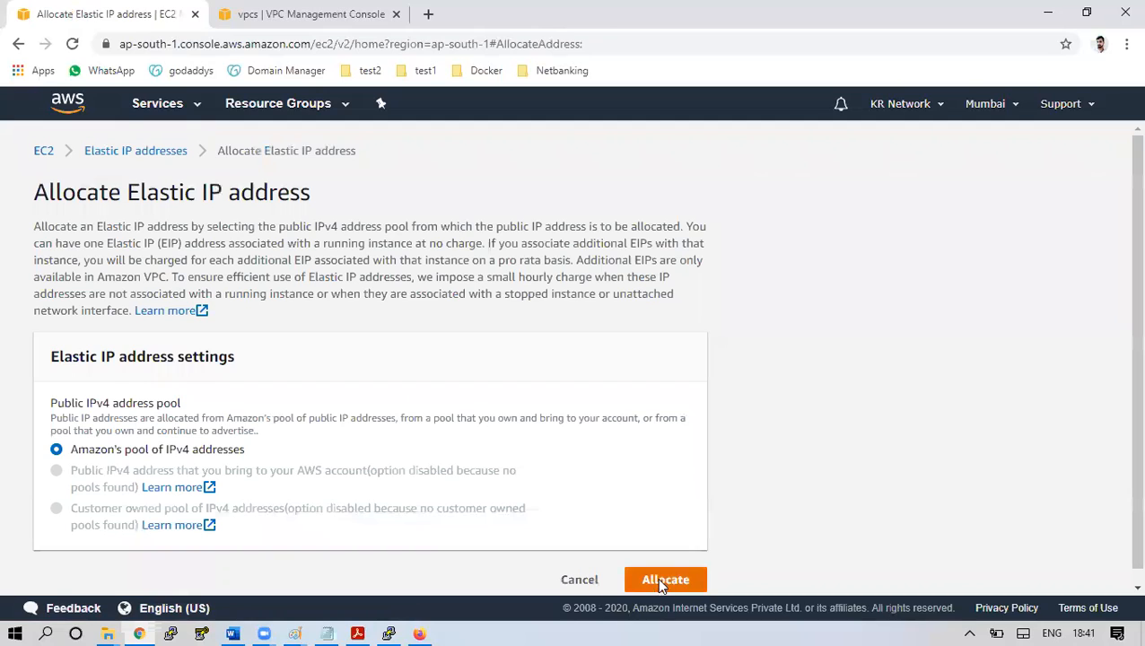
pyautogui.click(660, 584)
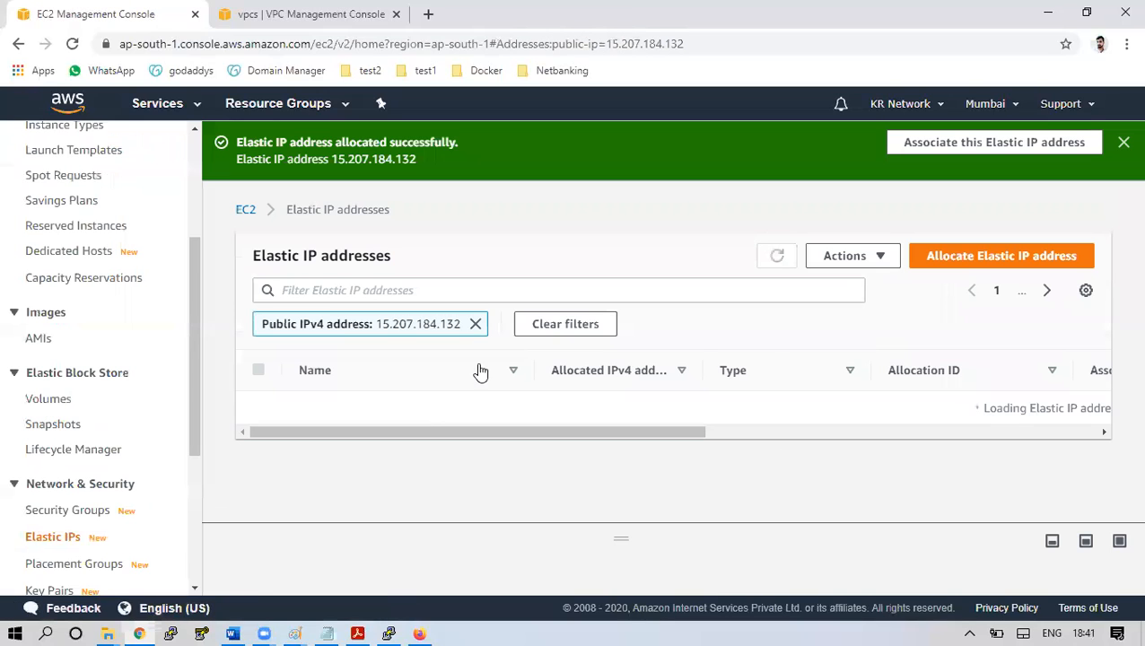
# Associate the Elastic IP with Open-VPN-Server and return to the Instances list
pyautogui.click(848, 256)
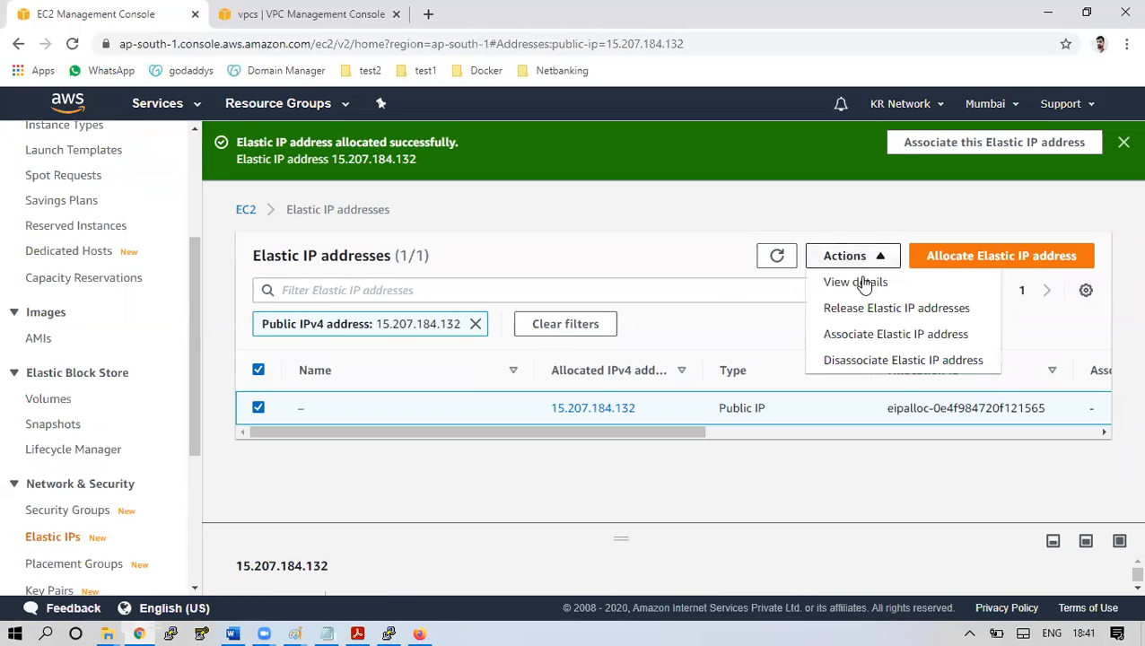
pyautogui.click(877, 331)
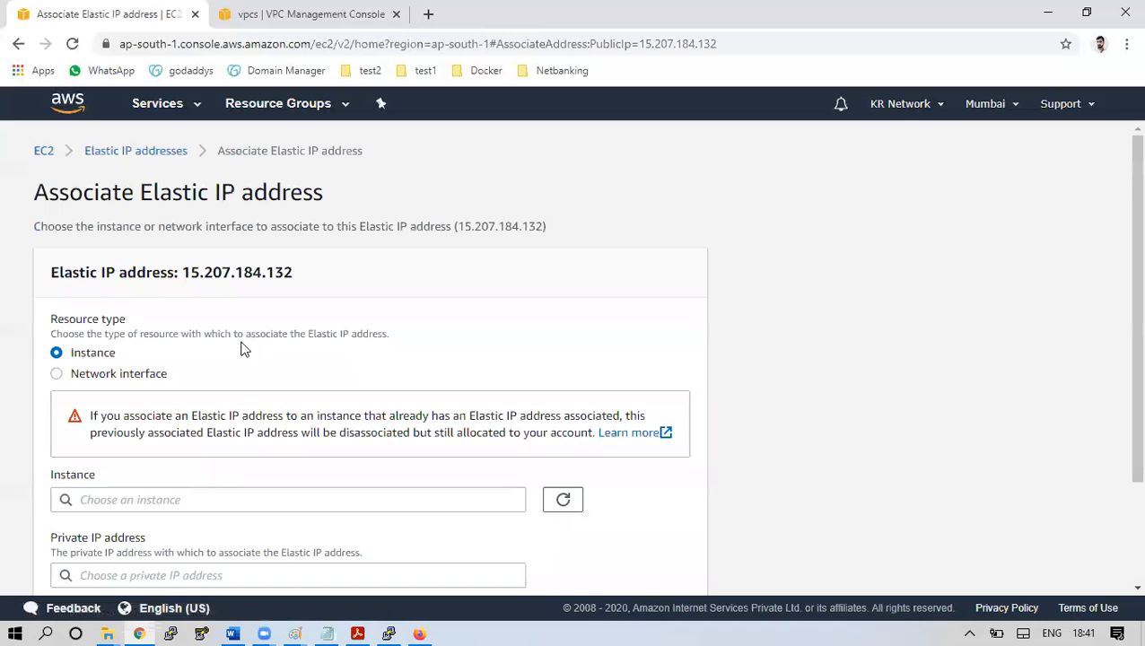
pyautogui.click(316, 499)
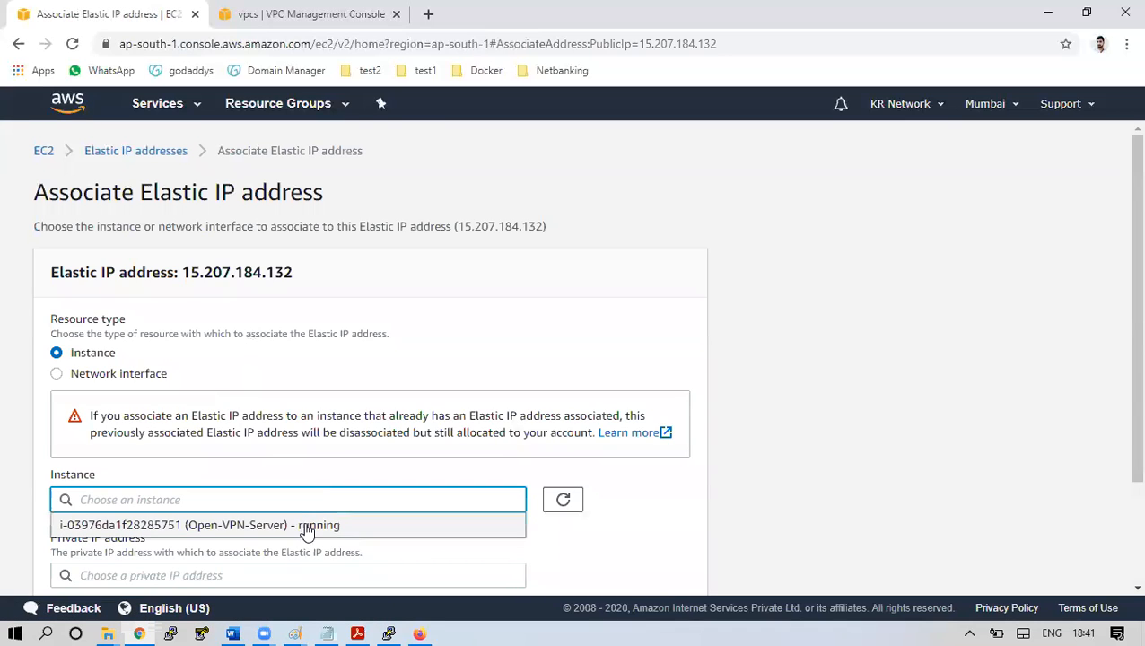
pyautogui.click(306, 526)
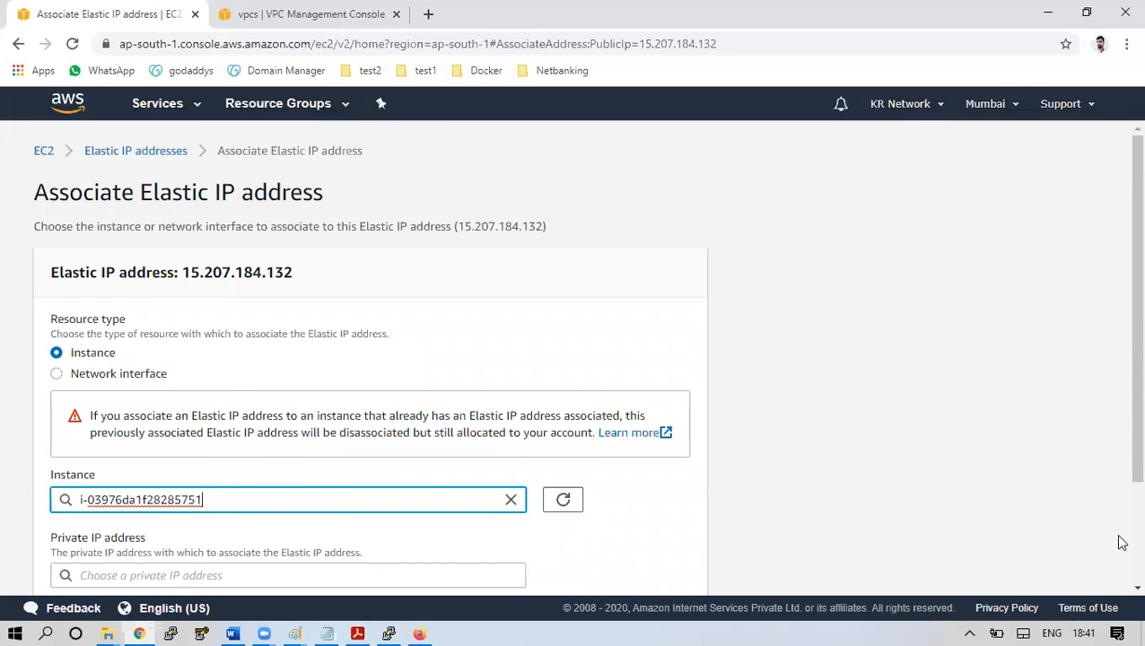
pyautogui.scroll(-2, 943, 530)
pyautogui.click(667, 566)
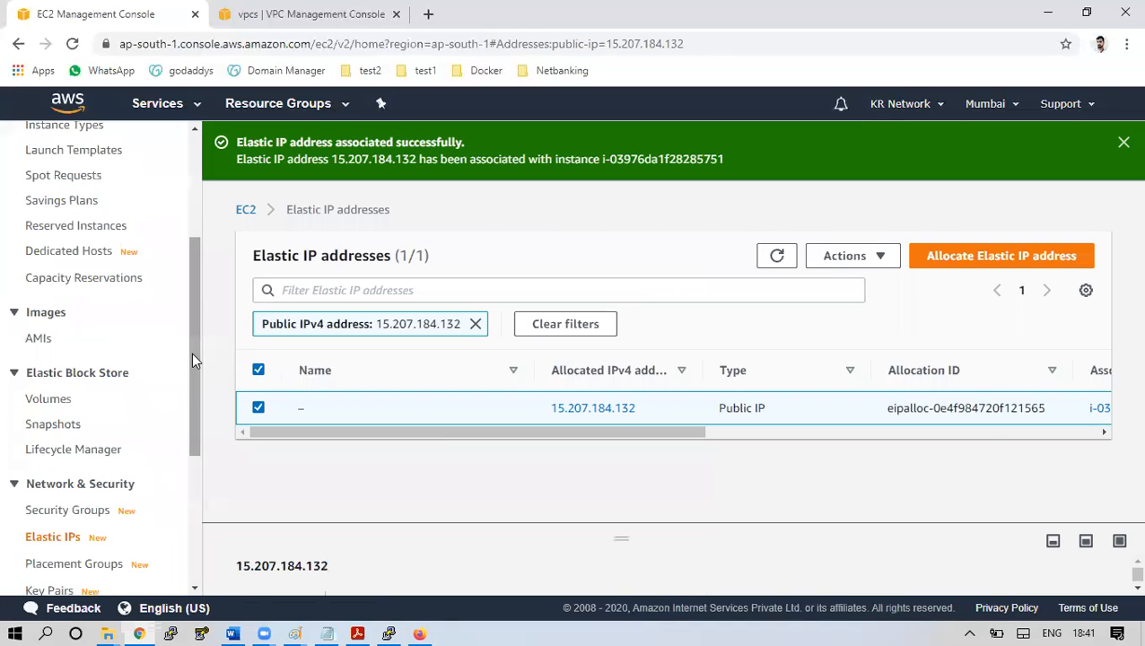
pyautogui.moveTo(191, 353); pyautogui.dragTo(202, 214)
pyautogui.click(65, 325)
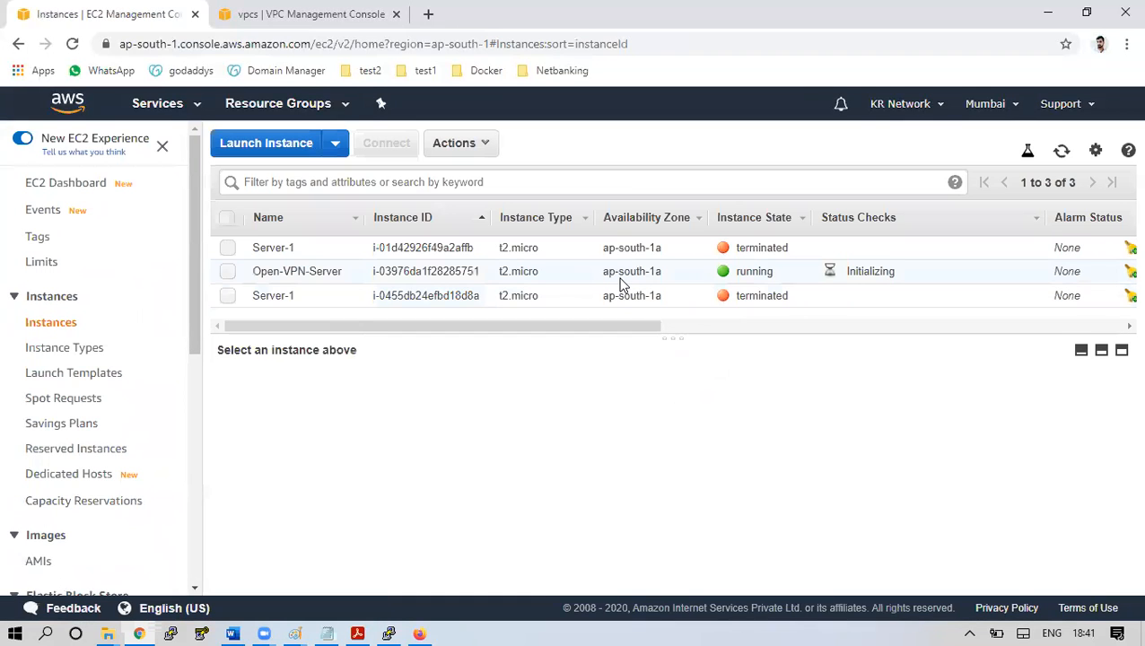
# Check Open-VPN-Server's Elastic IP, then start a new launch using the Amazon Linux 2 AMI
pyautogui.click(621, 277)
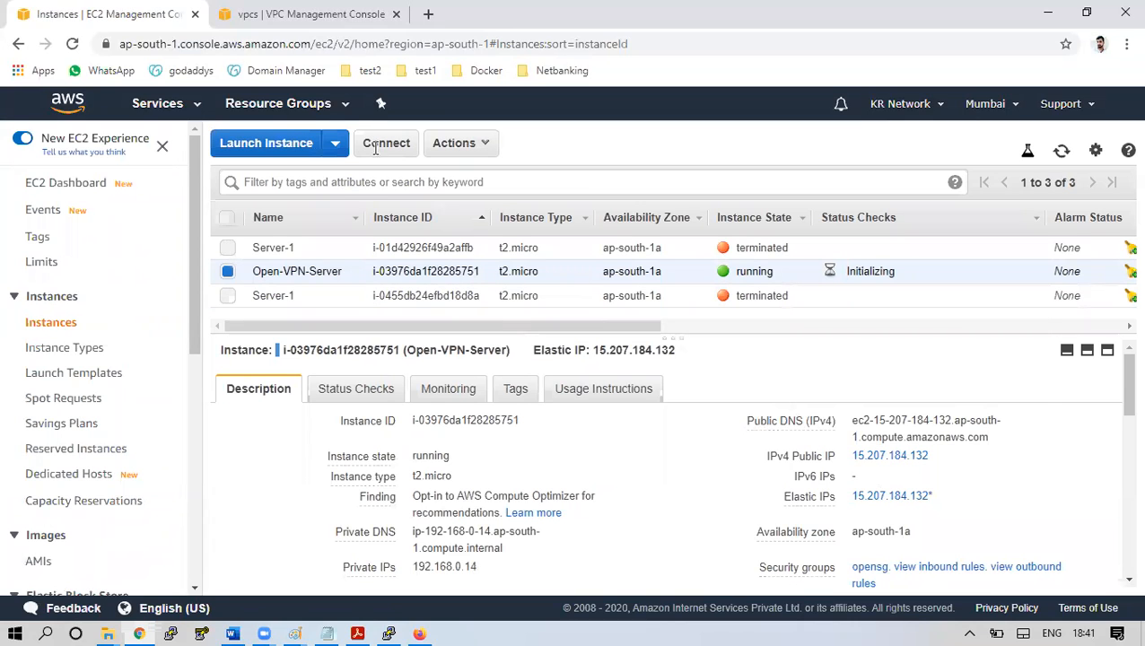
pyautogui.click(285, 142)
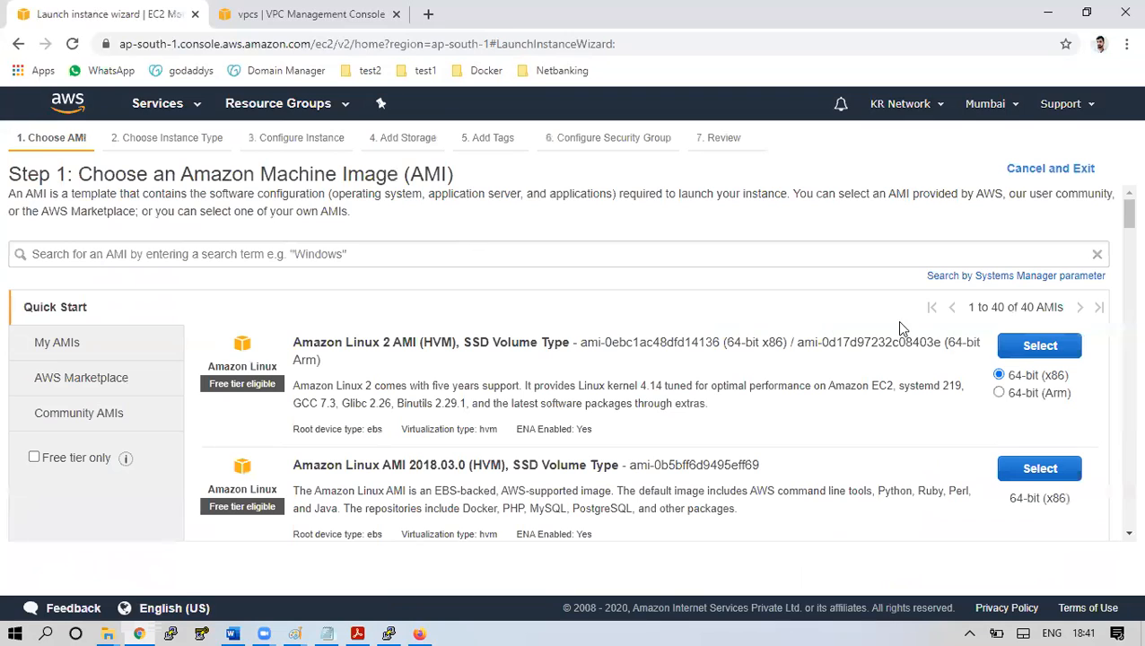
pyautogui.click(1033, 352)
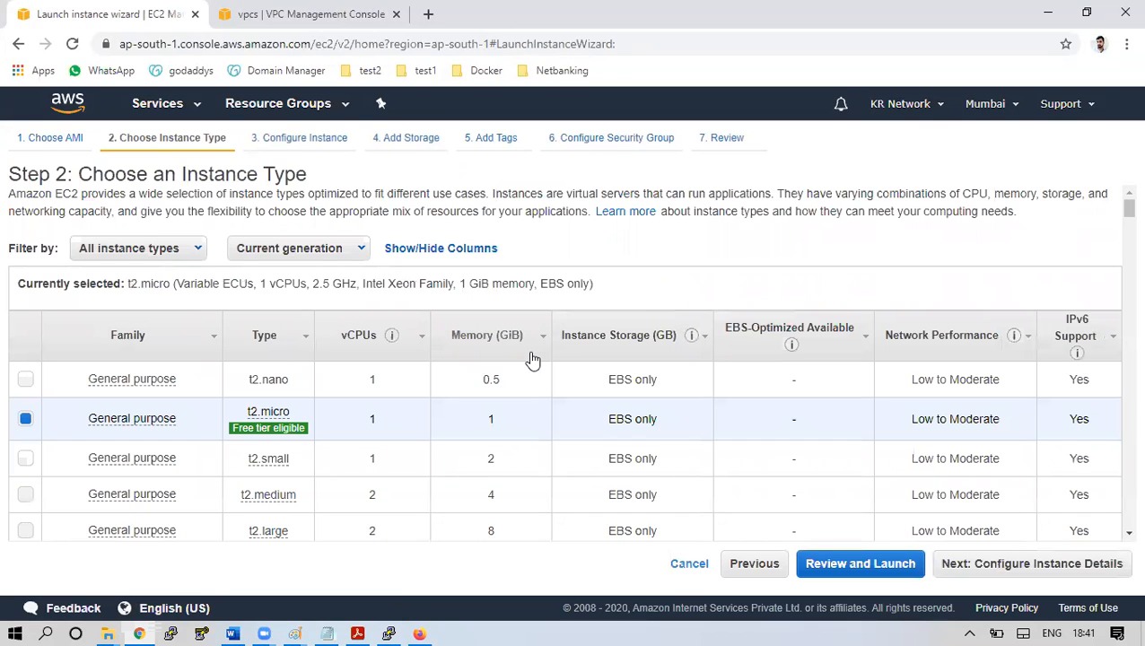
# Put the Amazon Linux 2 instance in Prod-Net, subnet-2 (ap-south-1b), with public IP auto-assign disabled
pyautogui.click(1030, 565)
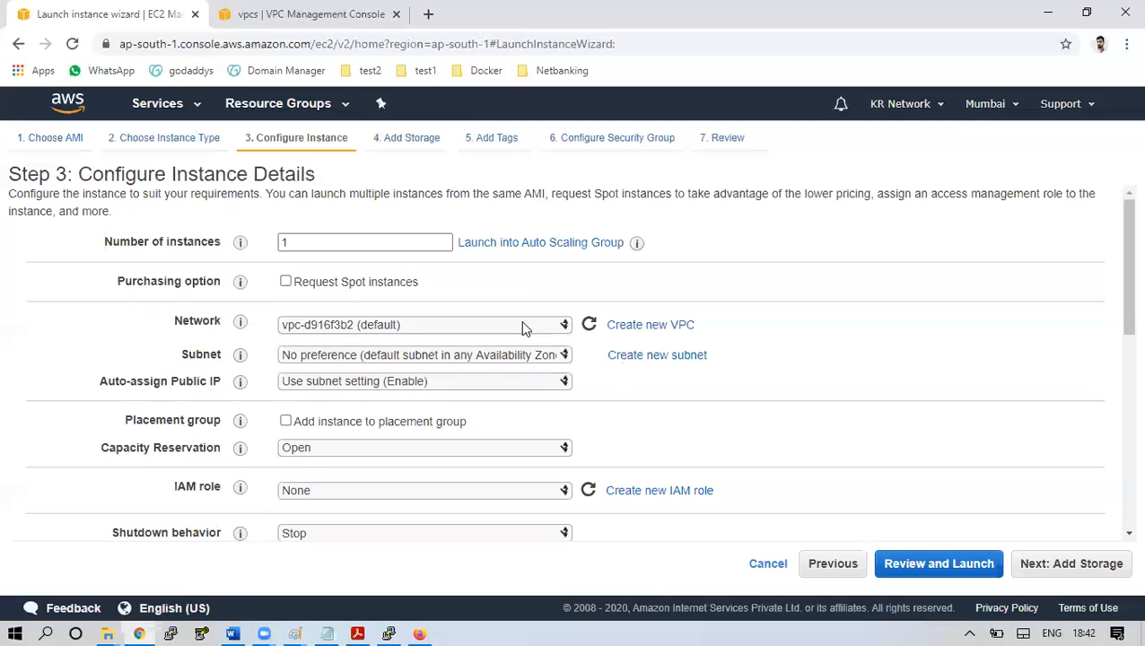
pyautogui.click(524, 328)
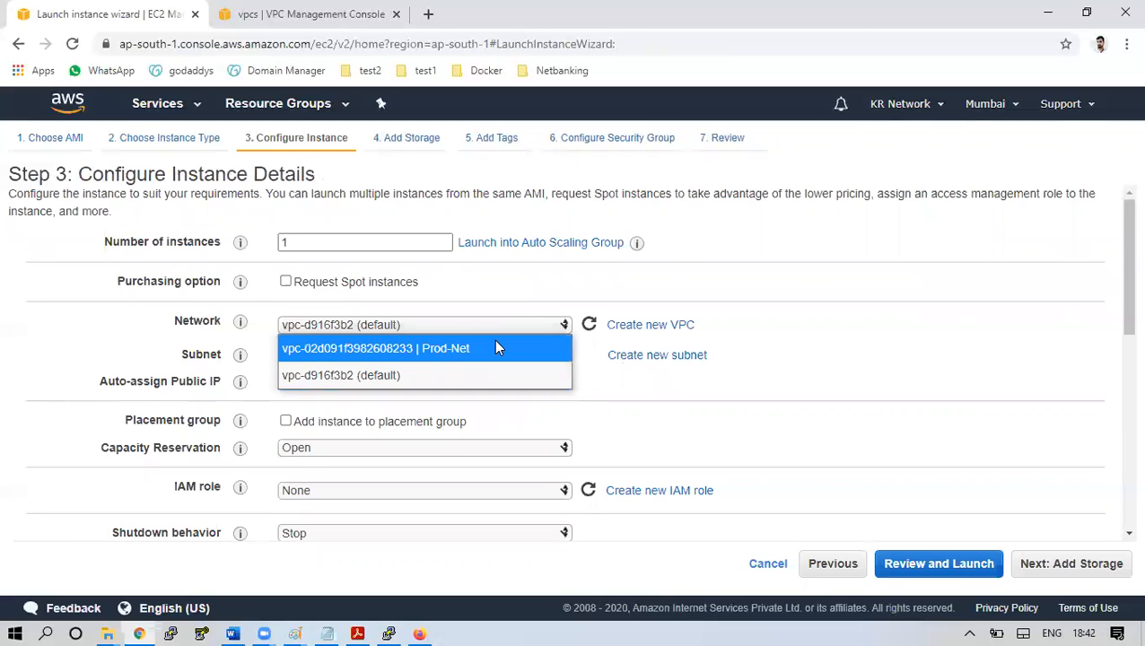
pyautogui.click(498, 348)
pyautogui.click(494, 356)
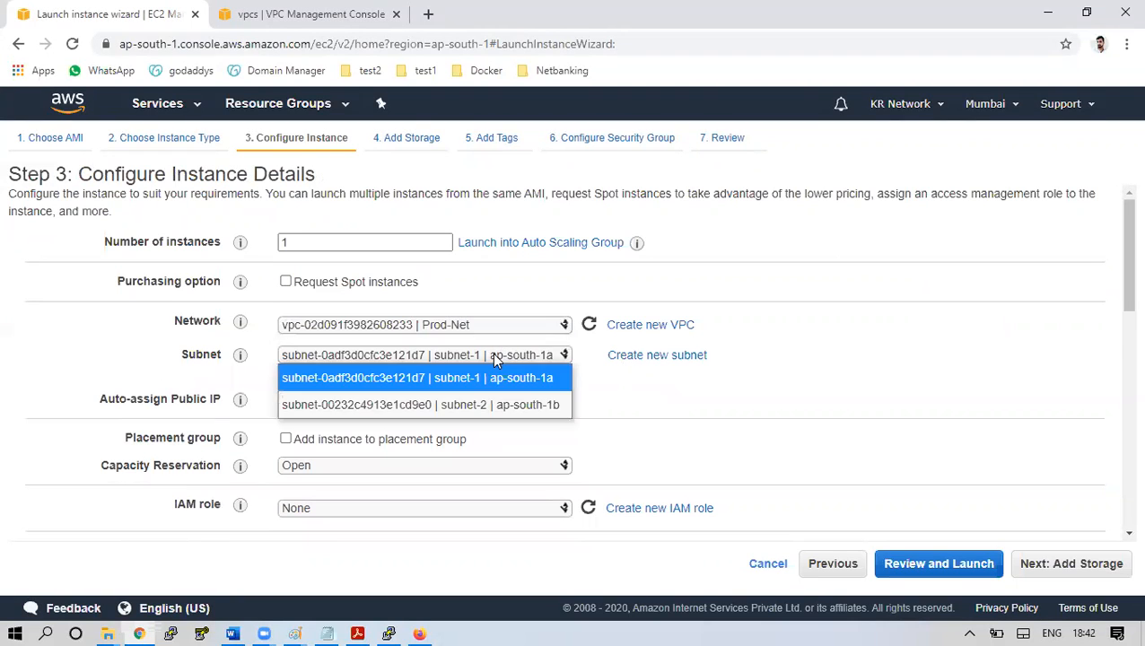
pyautogui.click(486, 402)
pyautogui.click(487, 401)
pyautogui.click(428, 472)
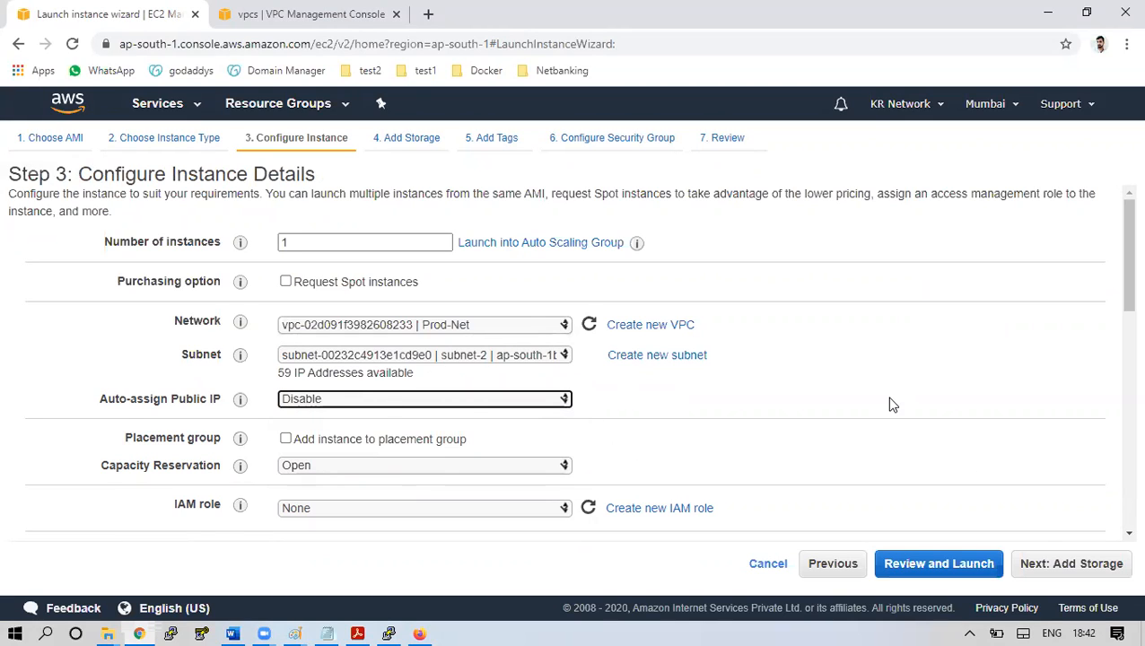
# Keep the default 8 GiB storage, tag Name = Private-Server, and continue to security groups
pyautogui.click(1067, 566)
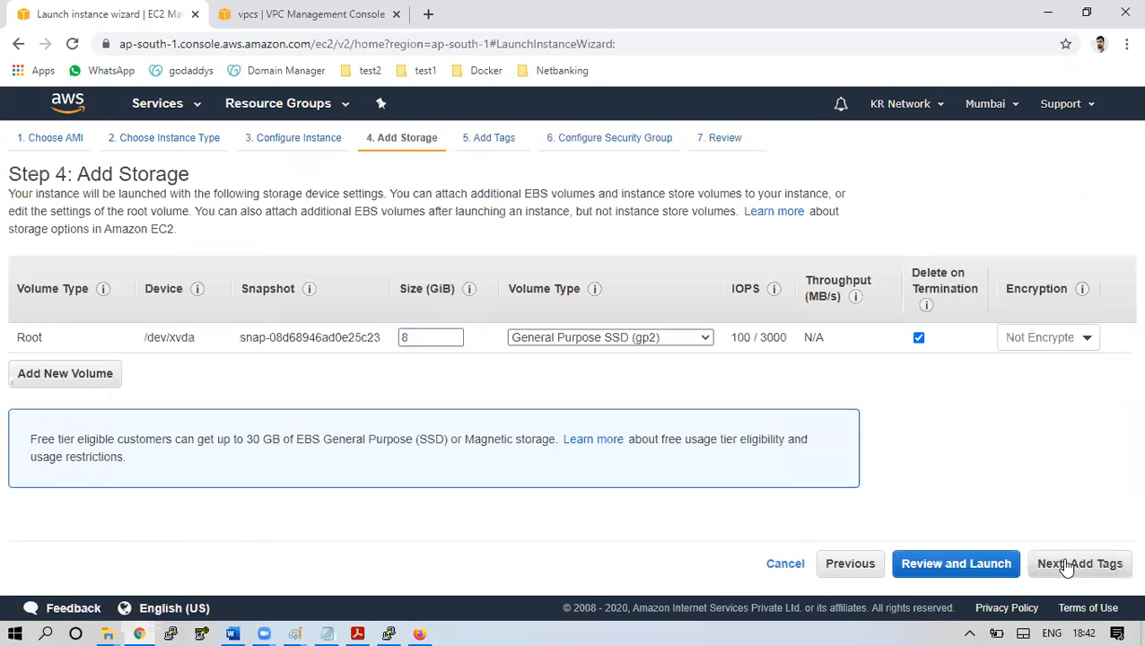
pyautogui.click(1068, 565)
pyautogui.click(40, 405)
pyautogui.write('Name')
pyautogui.press('Tab')
pyautogui.write('Private-Server')
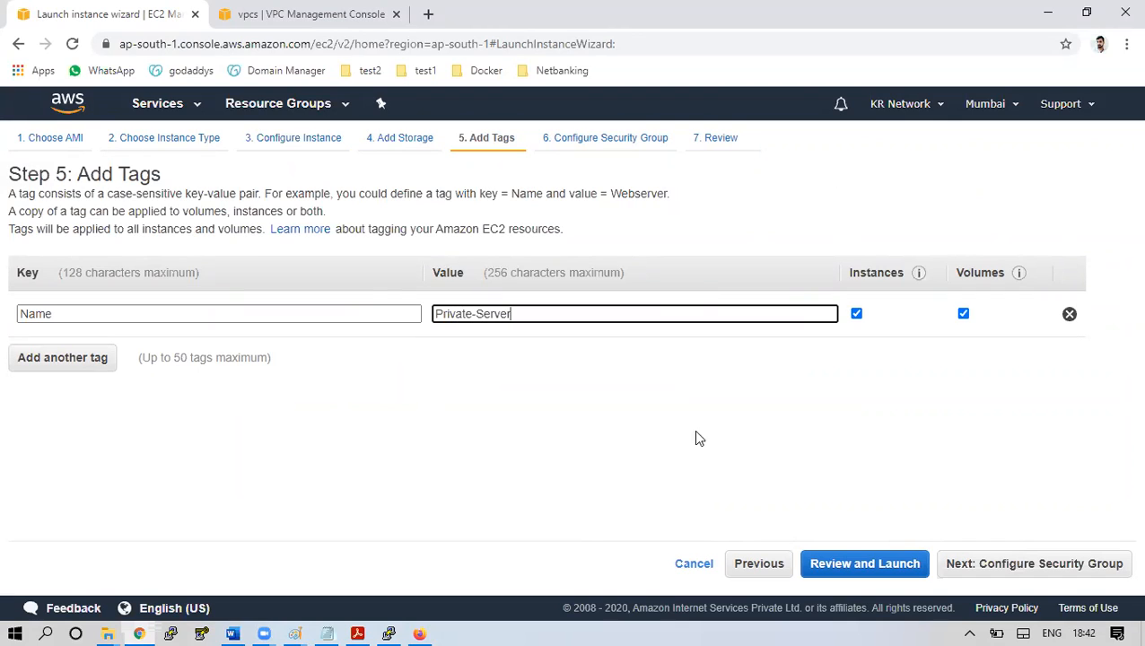
pyautogui.click(980, 563)
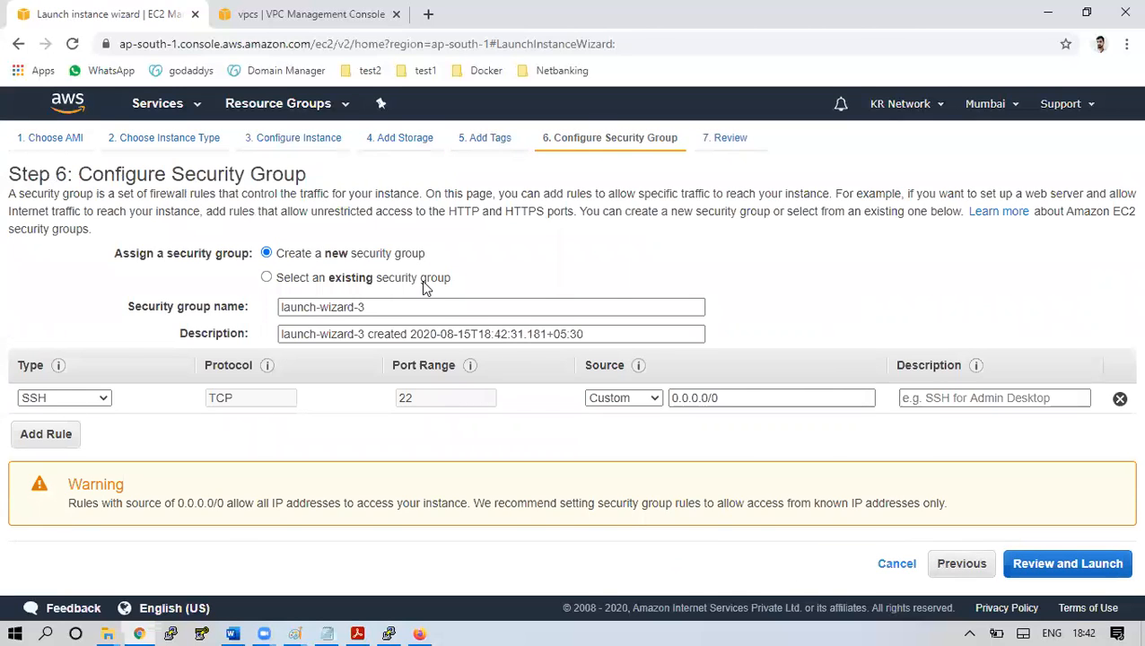
# Compare the inbound rules of the default, my-sg and opensg groups, then return to creating a new group
pyautogui.click(426, 283)
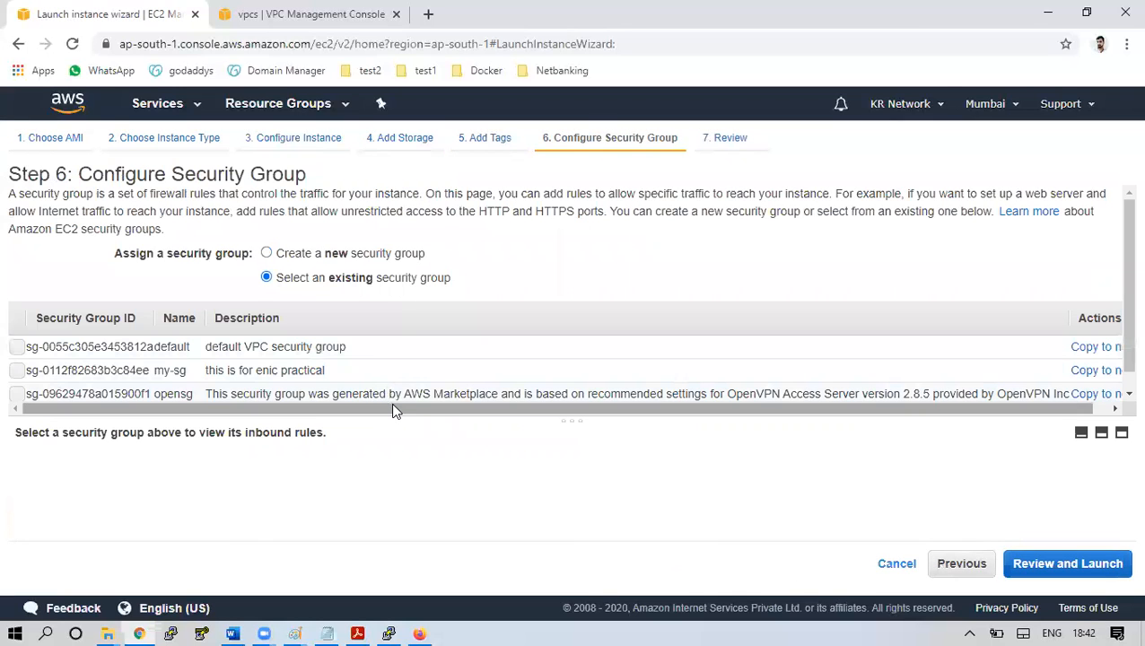
pyautogui.click(232, 350)
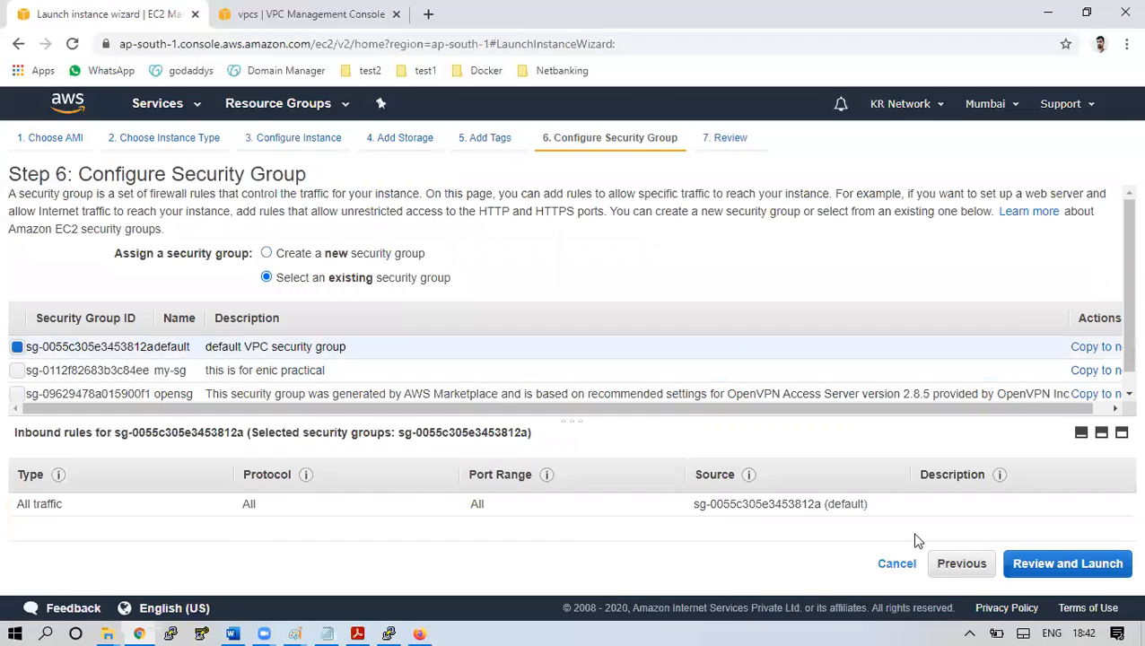
pyautogui.click(412, 370)
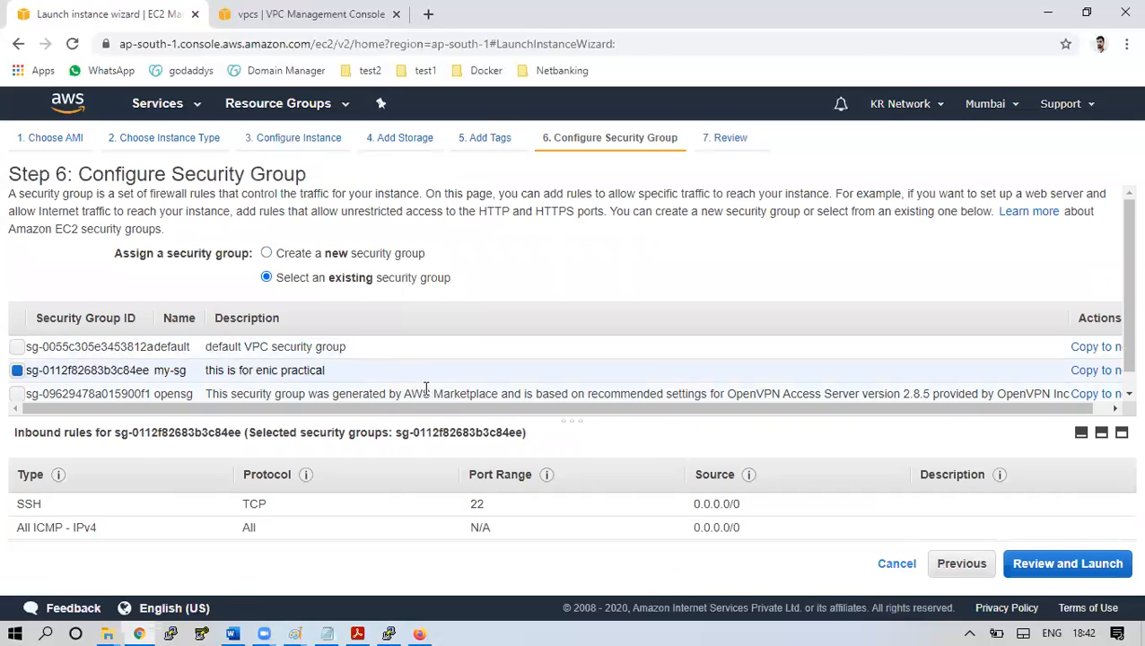
pyautogui.click(427, 388)
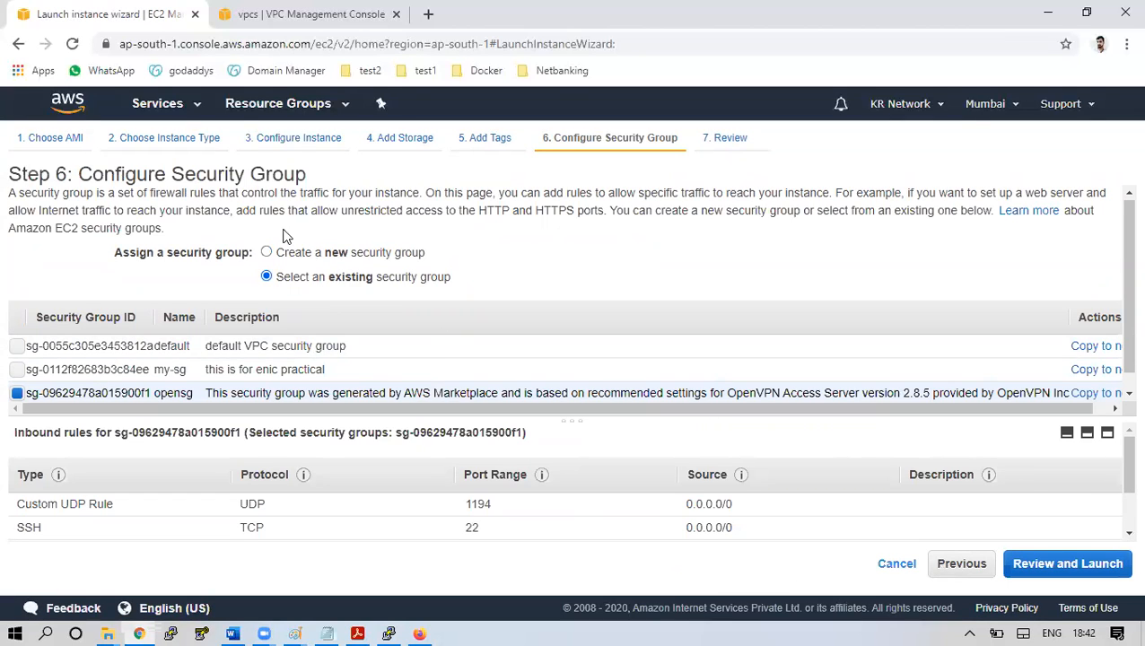
pyautogui.click(302, 257)
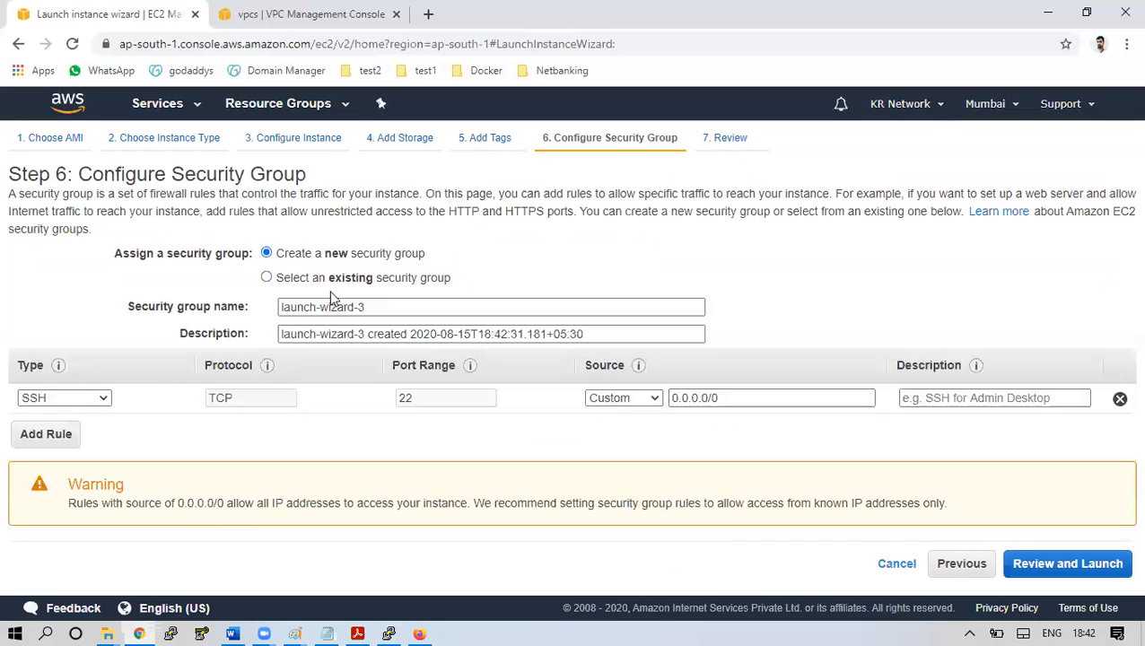
# Add a second rule allowing All ICMP - IPv4 from 0.0.0.0/0 and go to the launch review
pyautogui.click(39, 446)
pyautogui.click(95, 429)
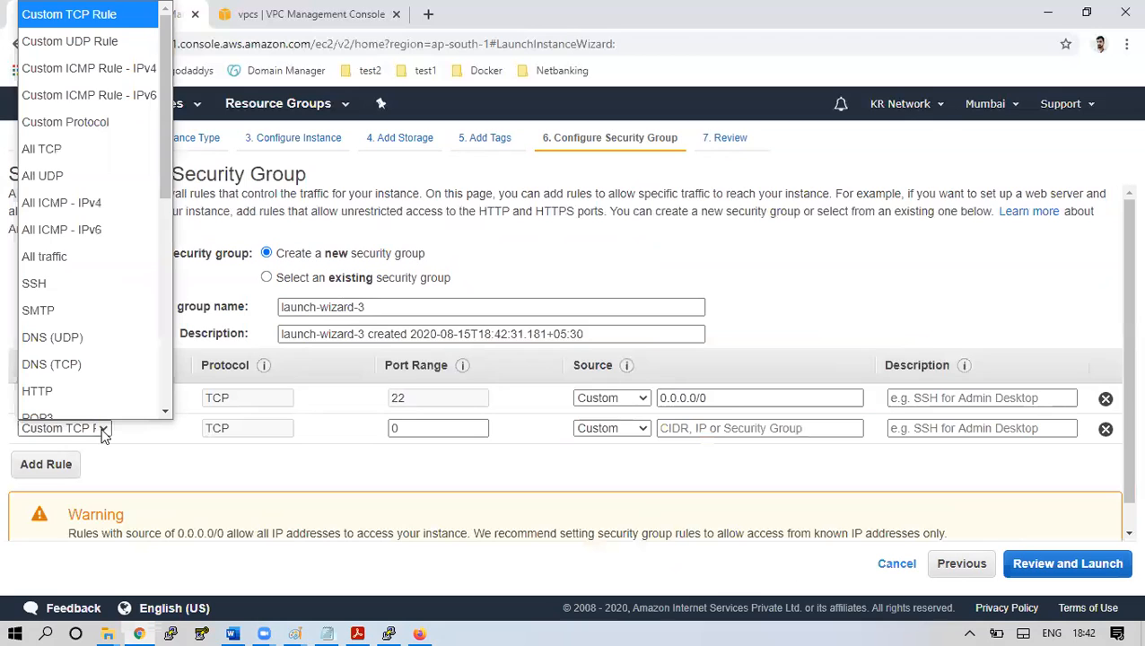
pyautogui.click(81, 190)
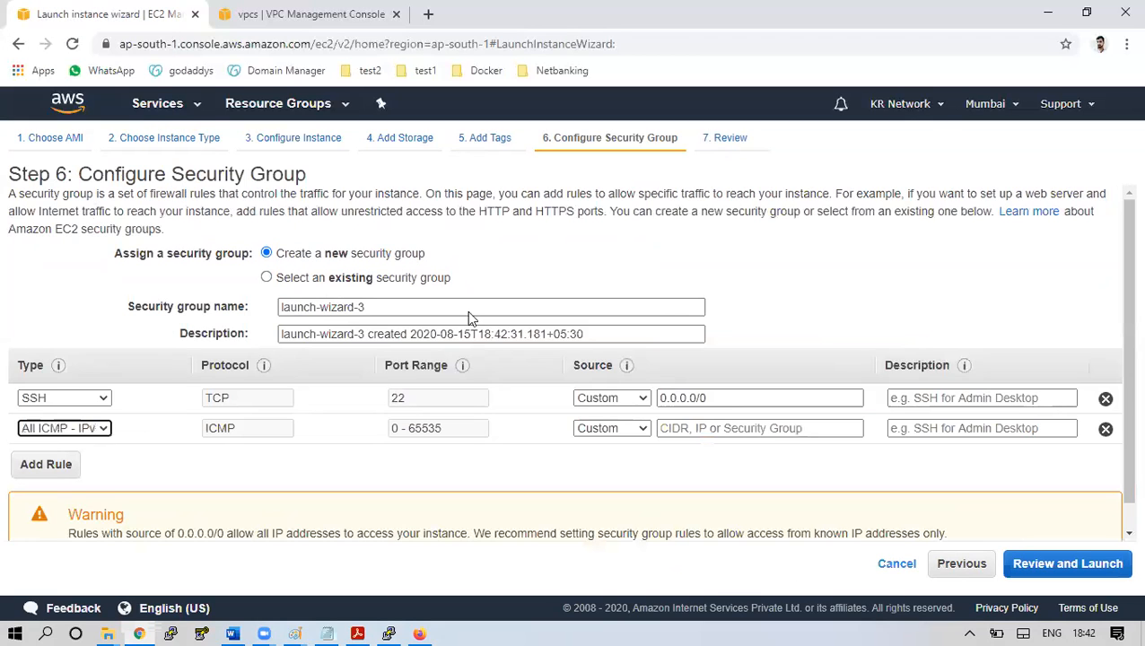
pyautogui.click(722, 431)
pyautogui.click(705, 462)
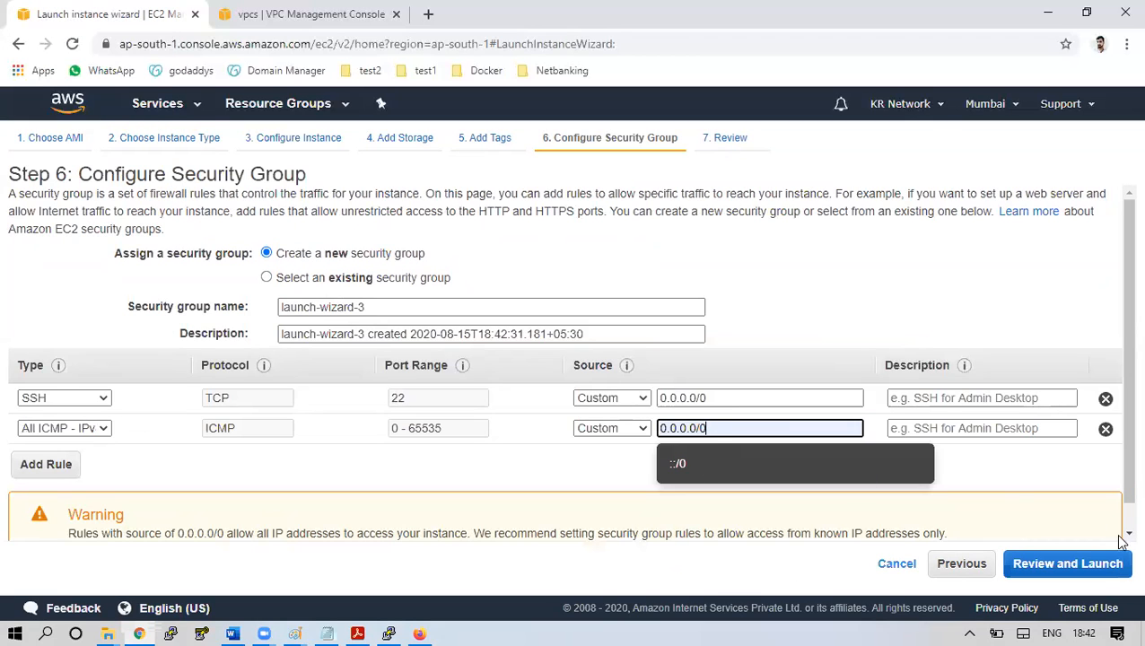
pyautogui.click(1104, 565)
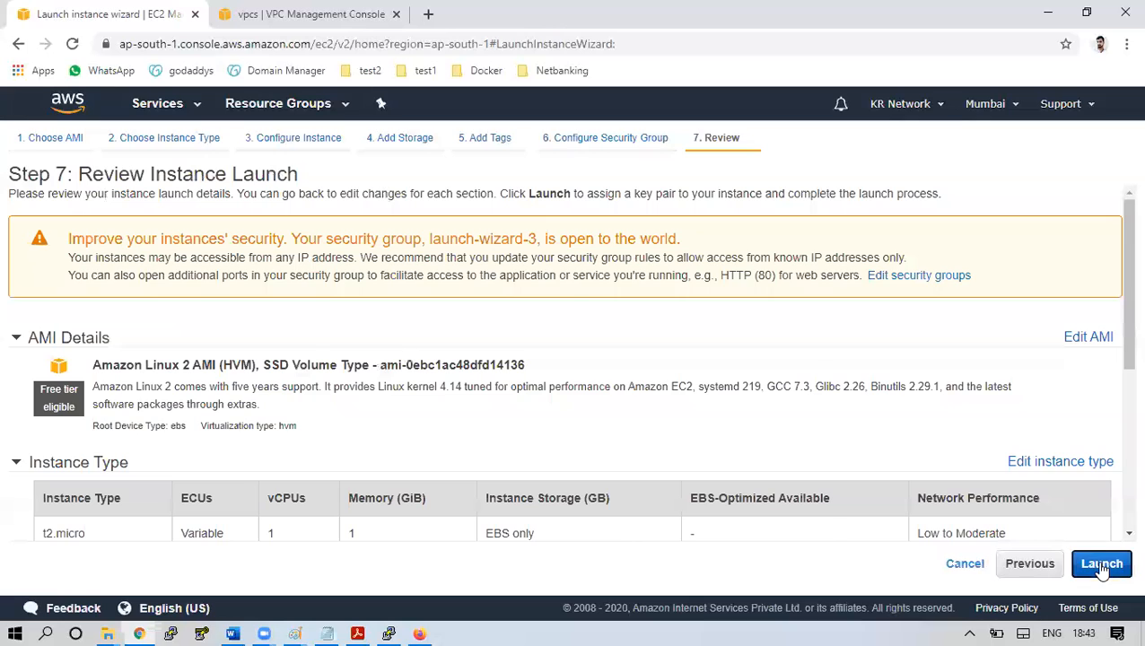
# Launch Private-Server with the Mumbai-key key pair acknowledged and view it in the instances list
pyautogui.click(1102, 566)
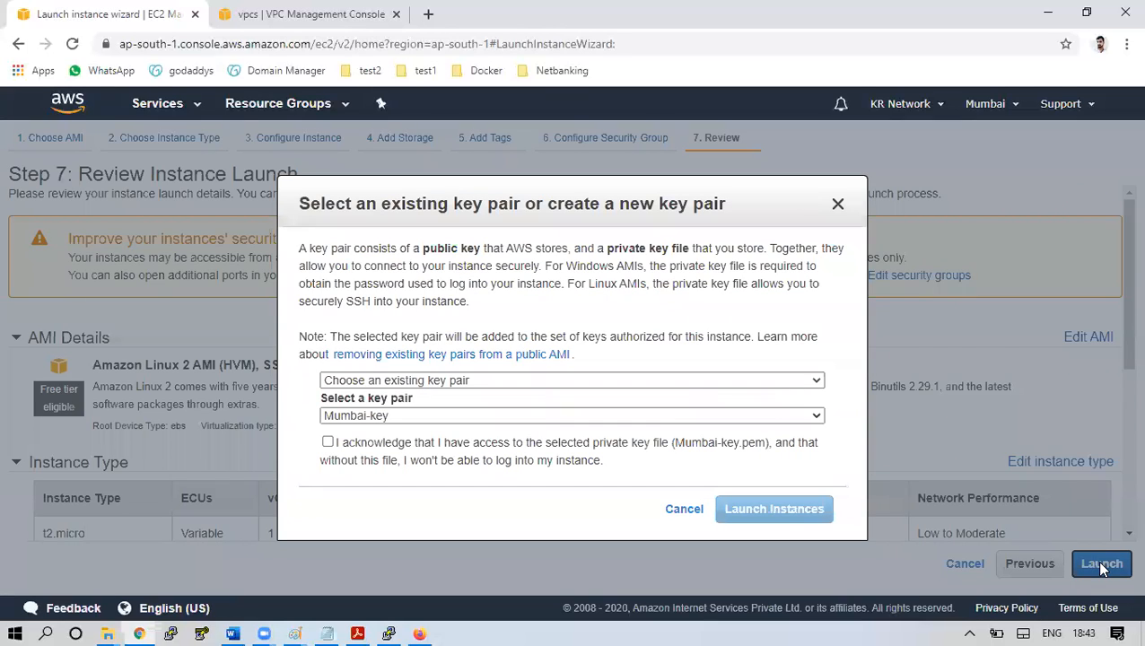
pyautogui.click(557, 449)
pyautogui.click(775, 509)
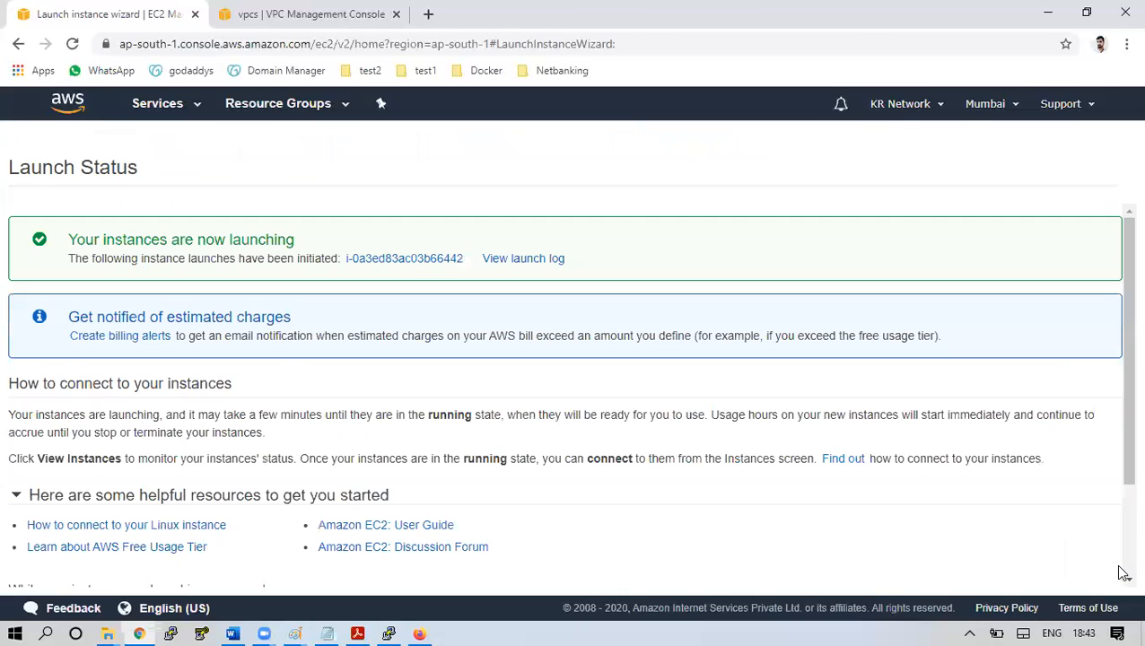
pyautogui.scroll(-3, 1122, 572)
pyautogui.click(1097, 571)
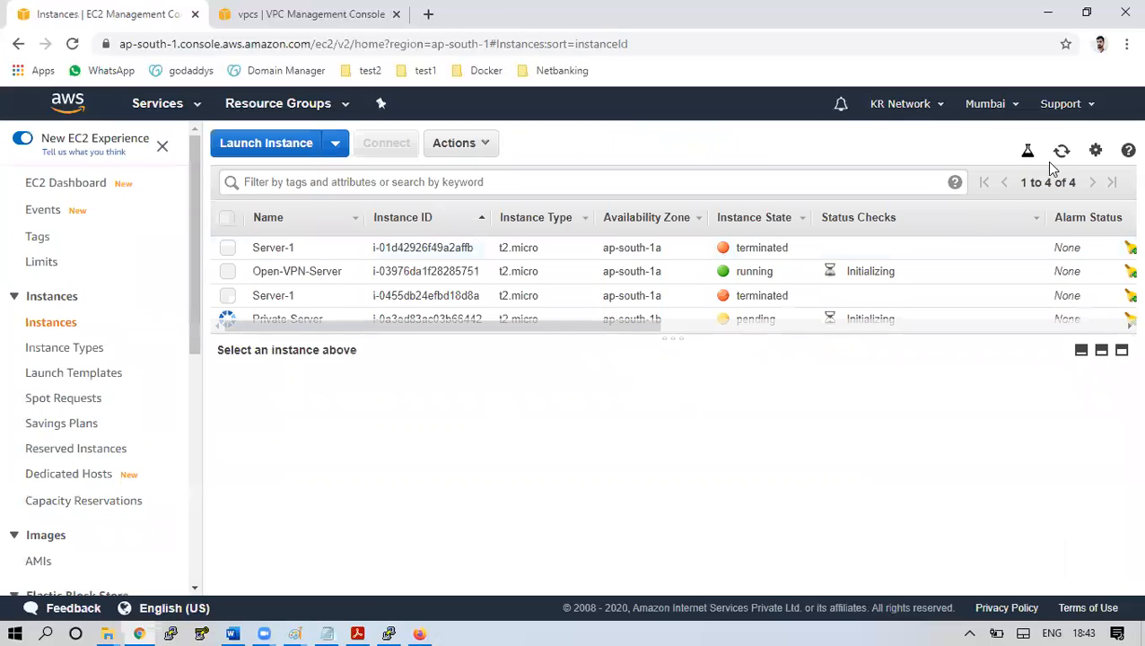
# Filter the instance list to Running and copy Private-Server's private IP 192.168.0.114
pyautogui.click(1061, 152)
pyautogui.click(1061, 152)
pyautogui.click(531, 182)
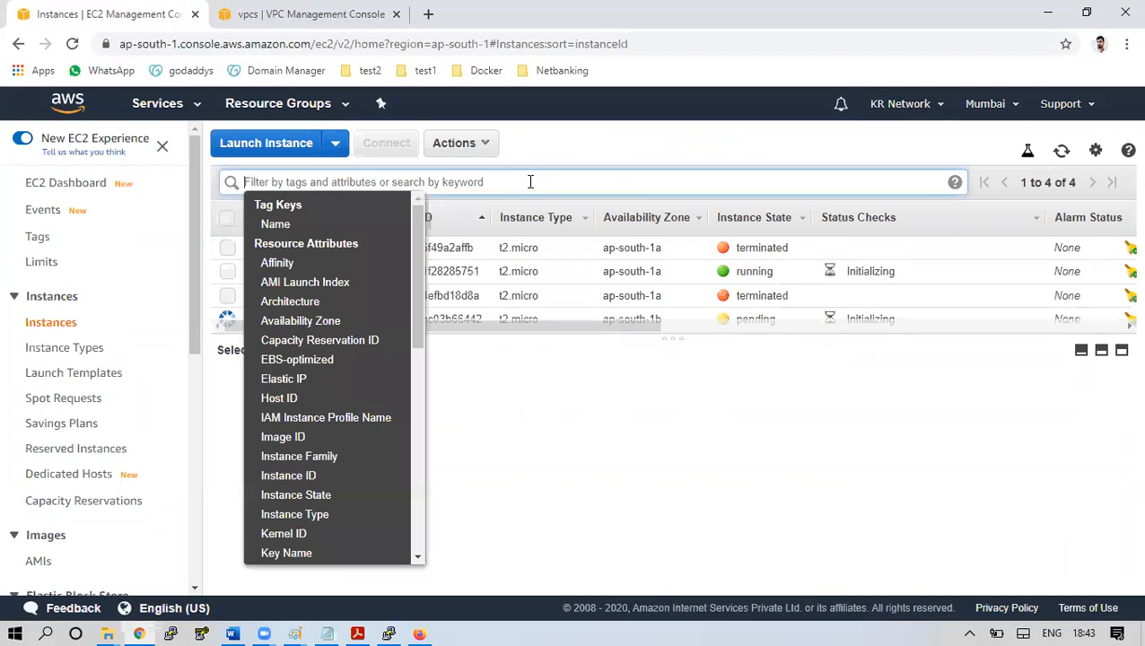
pyautogui.click(310, 496)
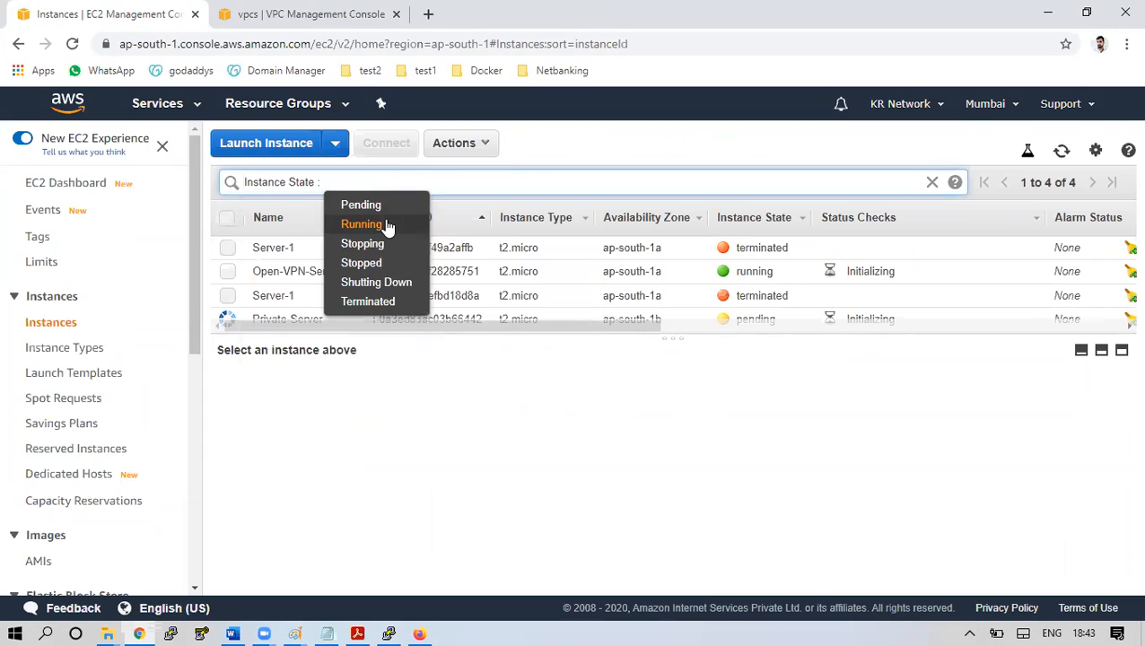
pyautogui.click(362, 225)
pyautogui.click(1062, 152)
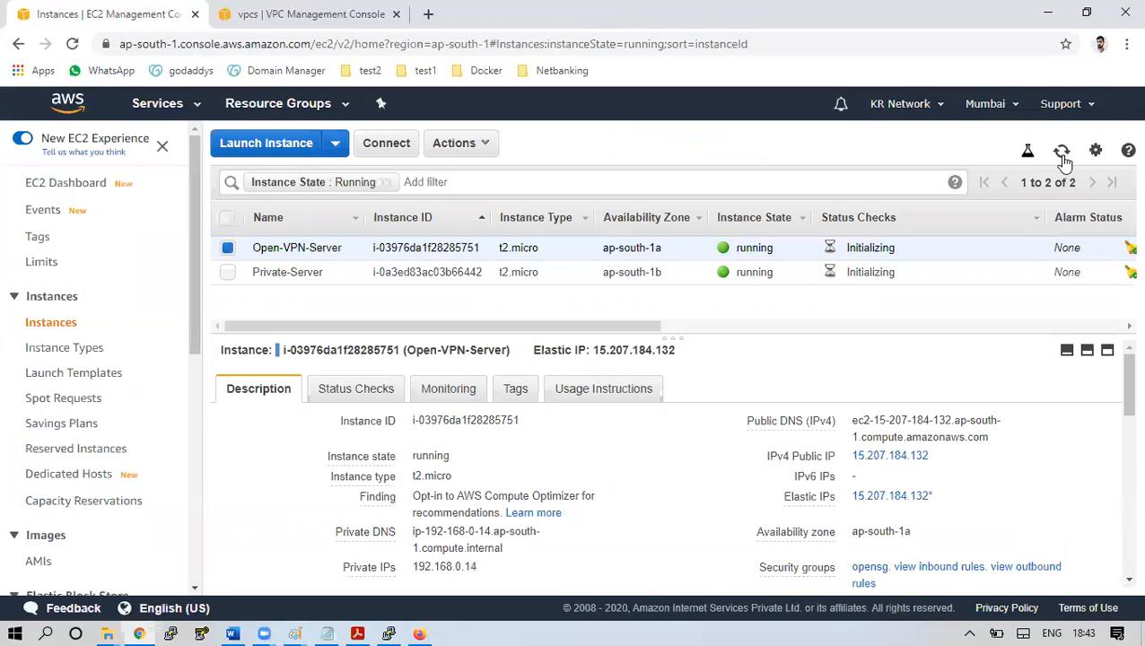
pyautogui.click(580, 281)
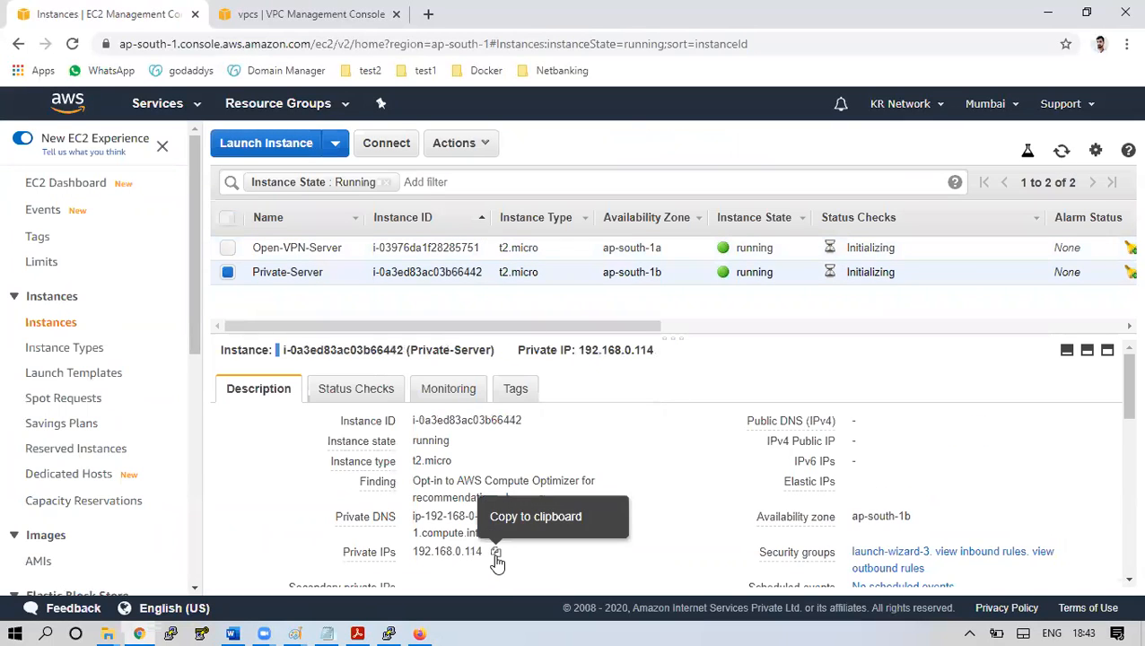
pyautogui.click(496, 553)
# Ping 192.168.0.114 from the Run box, see Destination host unreachable, and close the window
pyautogui.press('super+r')
pyautogui.write('pin')
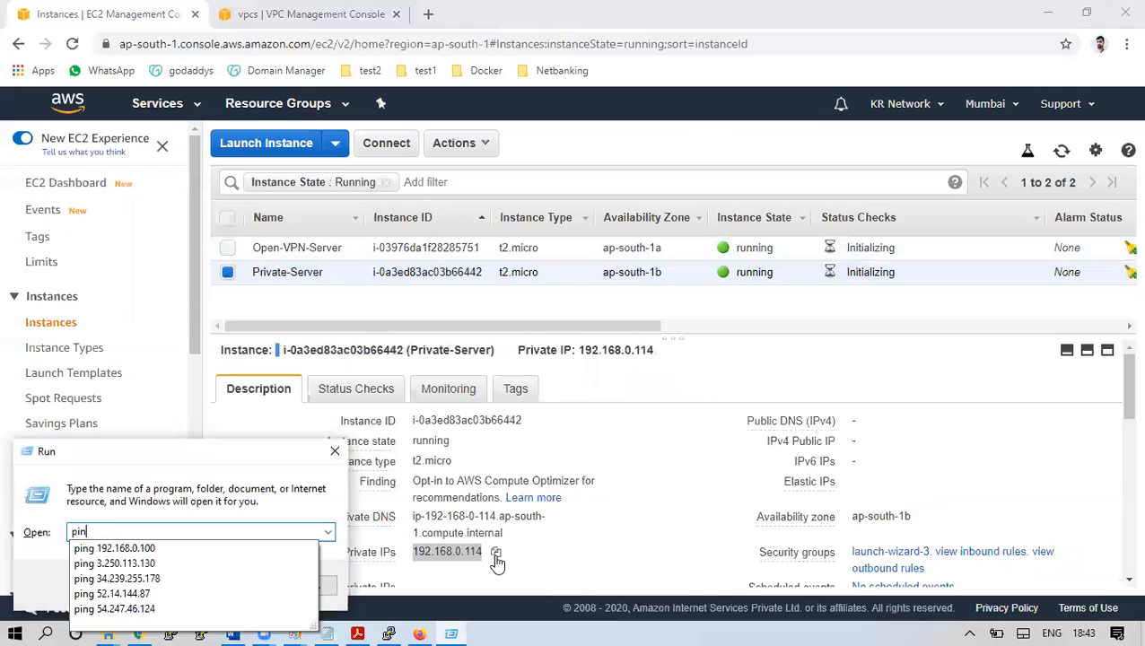
pyautogui.write('g')
pyautogui.hotkey('ctrl', 'v')
pyautogui.press('Return')
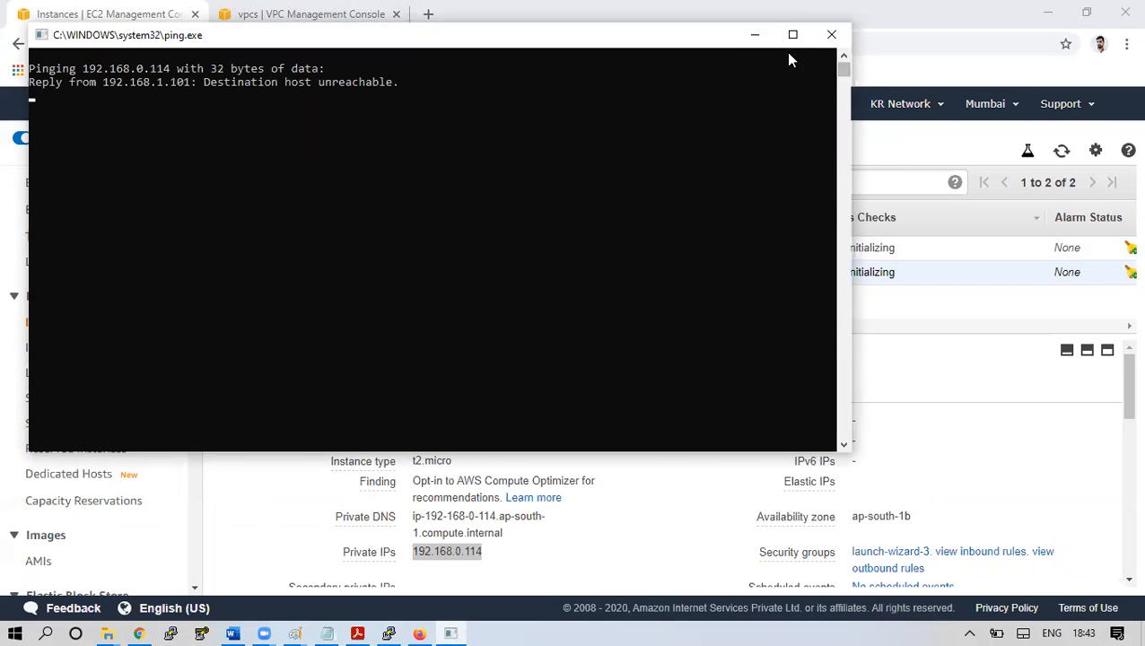
pyautogui.click(760, 36)
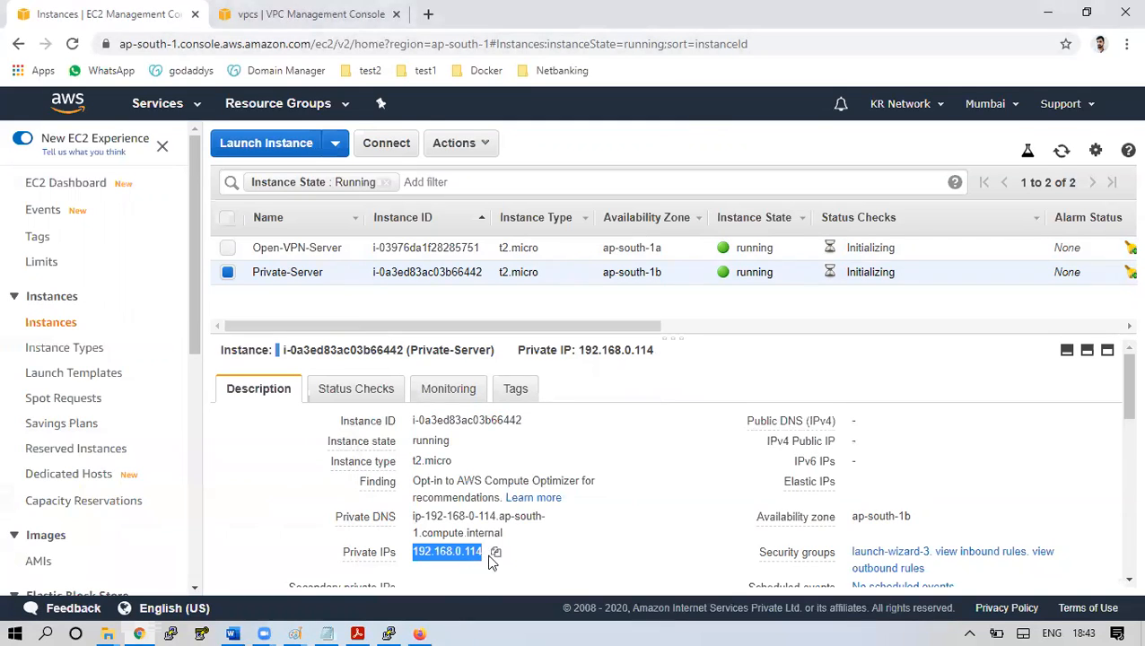
# Copy Open-VPN-Server's public IP 15.207.184.132 from its instance details
pyautogui.moveTo(422, 553); pyautogui.dragTo(463, 553)
pyautogui.click(438, 254)
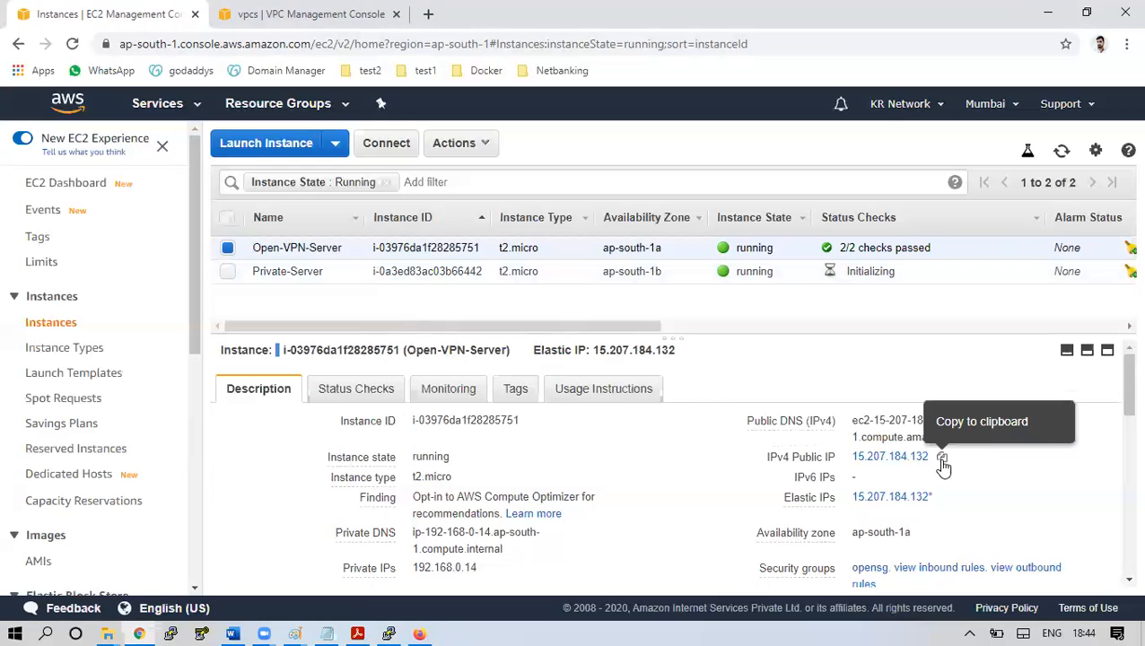
pyautogui.click(942, 457)
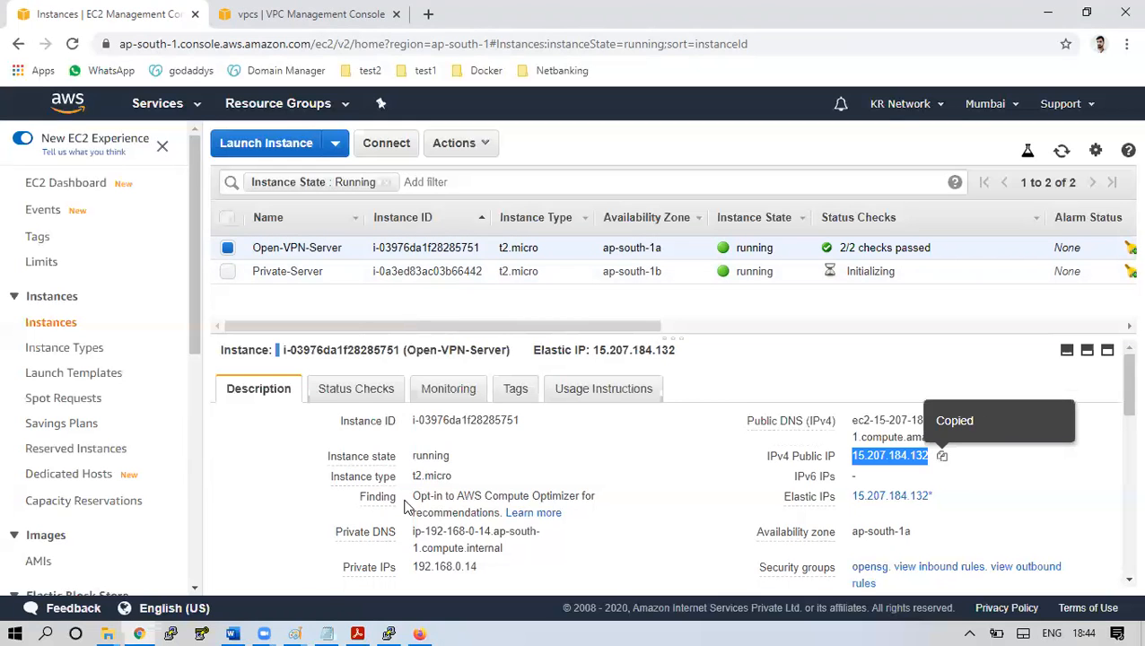
# Dismiss the PuTTY fatal error, close the dead session, and relaunch PuTTY
pyautogui.click(389, 634)
pyautogui.click(683, 383)
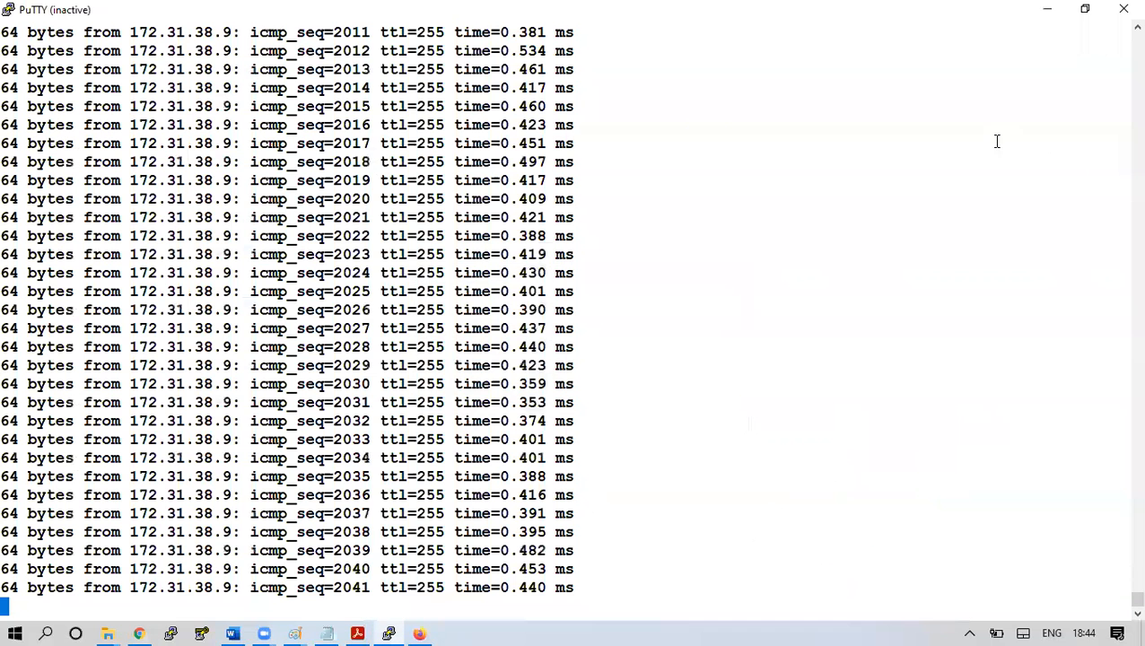
pyautogui.click(1122, 8)
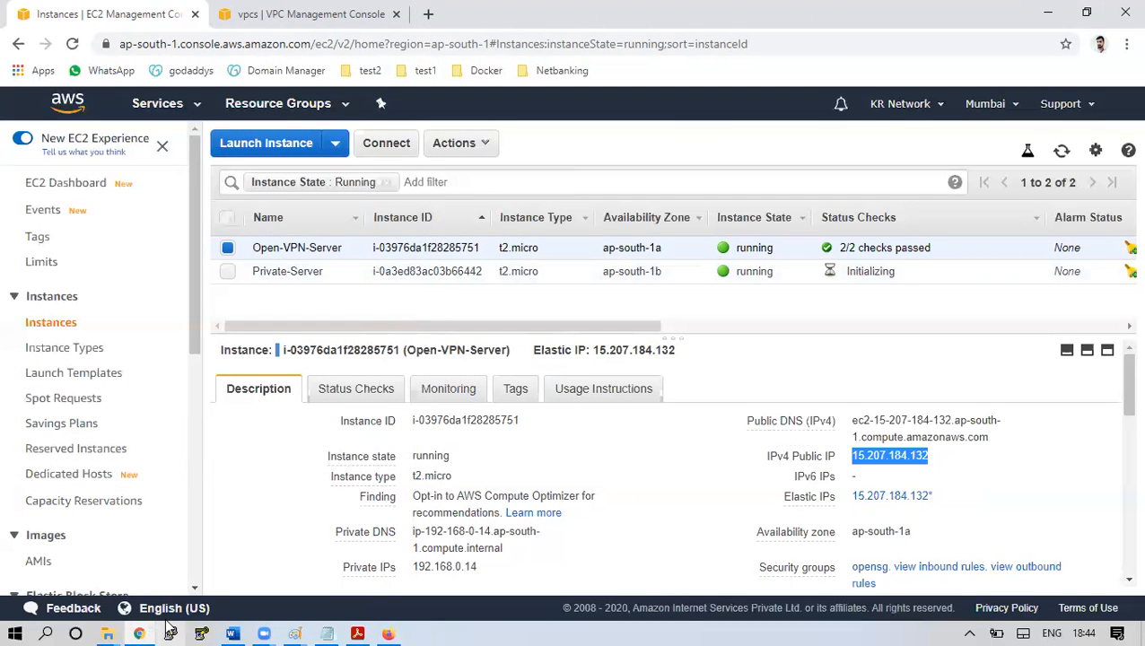
pyautogui.click(170, 634)
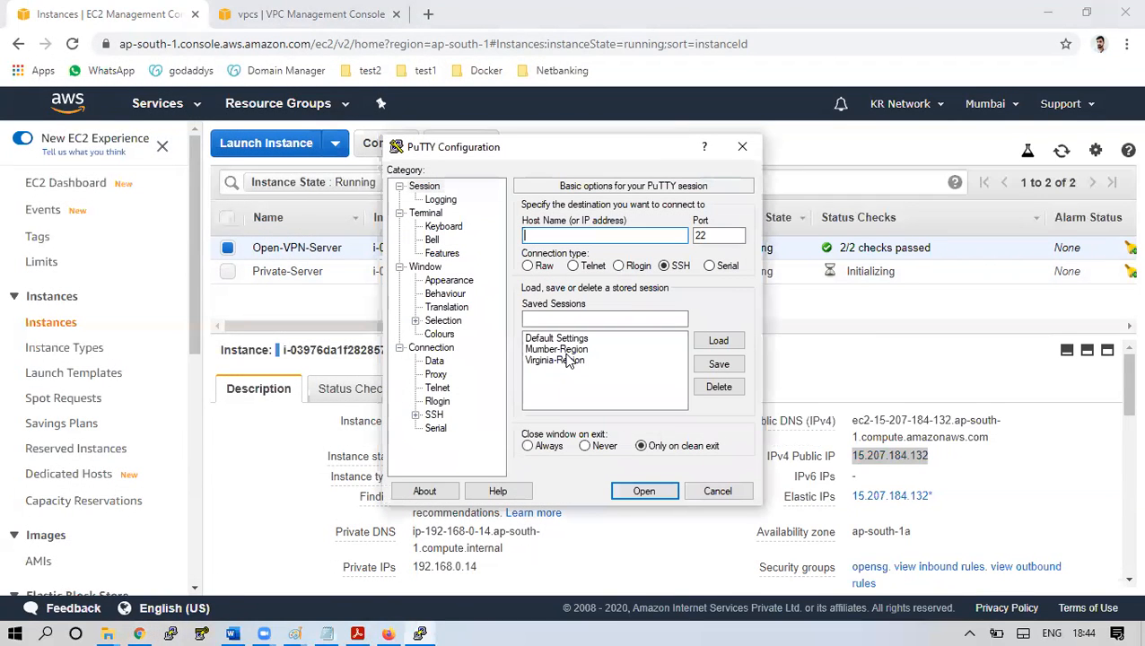
pyautogui.click(568, 352)
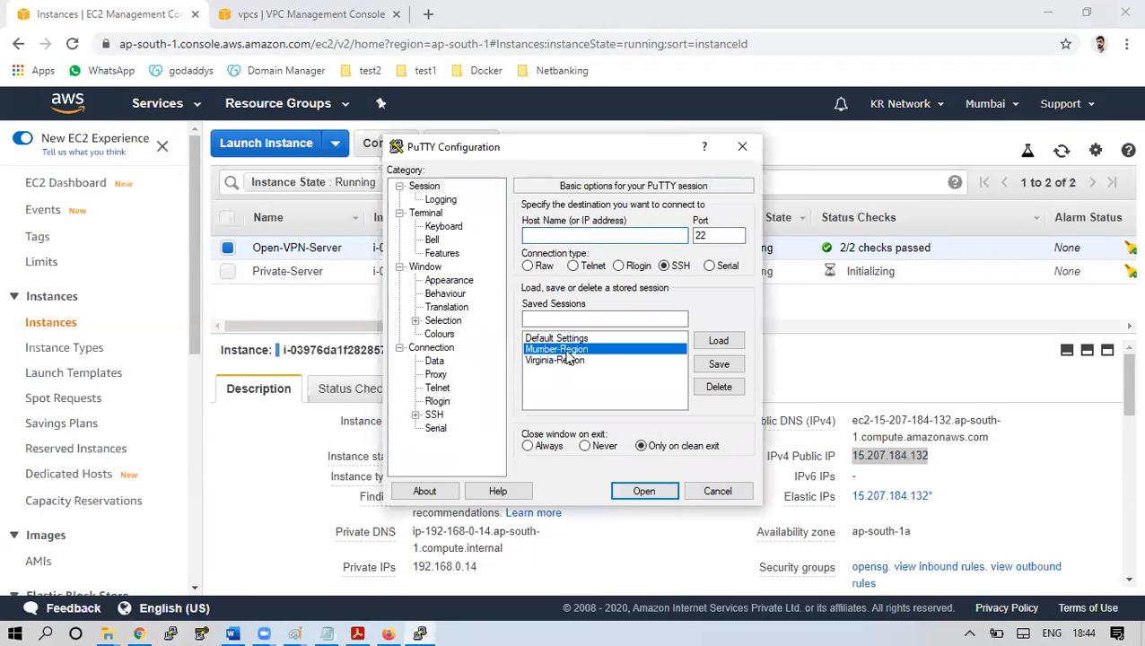
pyautogui.click(719, 340)
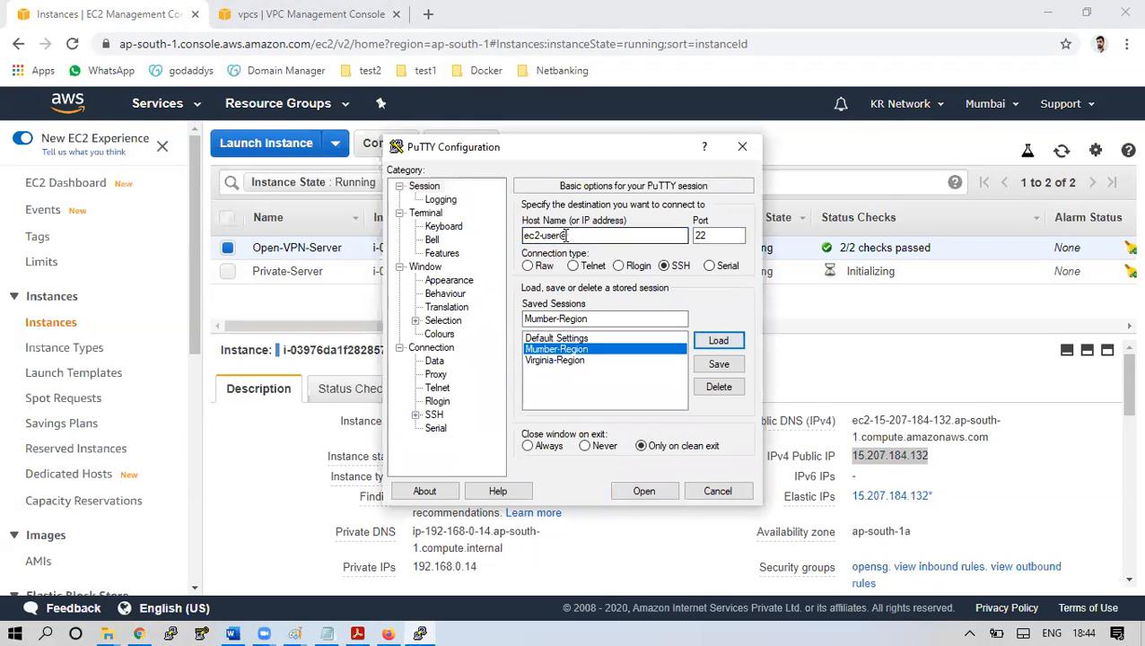
pyautogui.click(563, 235)
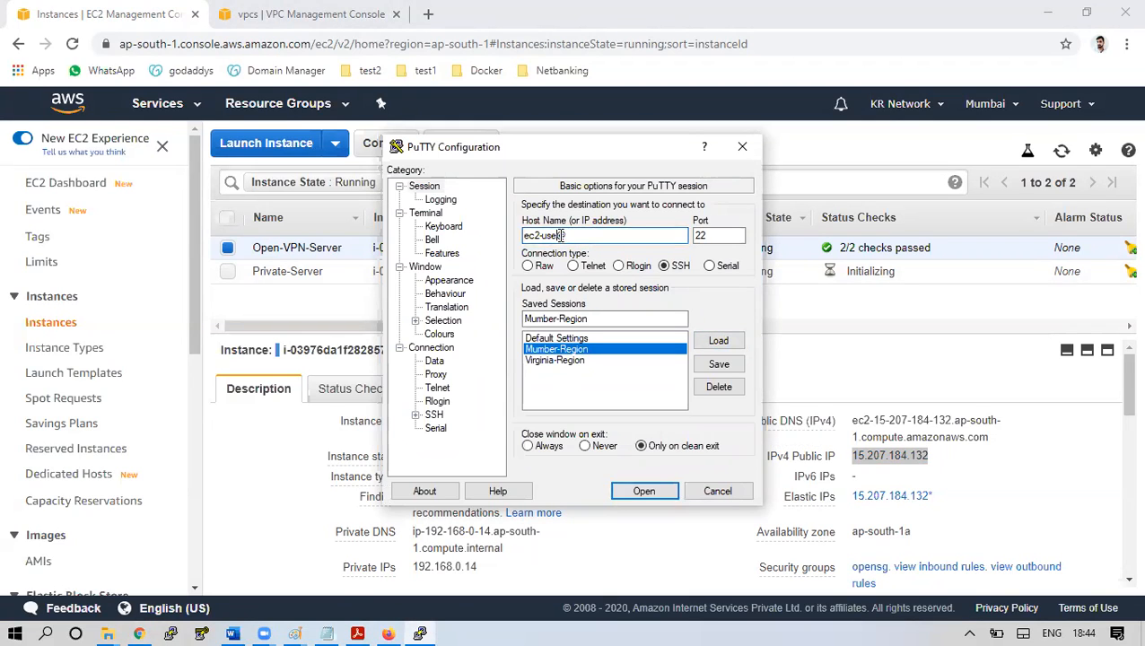
pyautogui.press('BackSpace')
pyautogui.press('BackSpace')
pyautogui.press('BackSpace')
pyautogui.write('open')
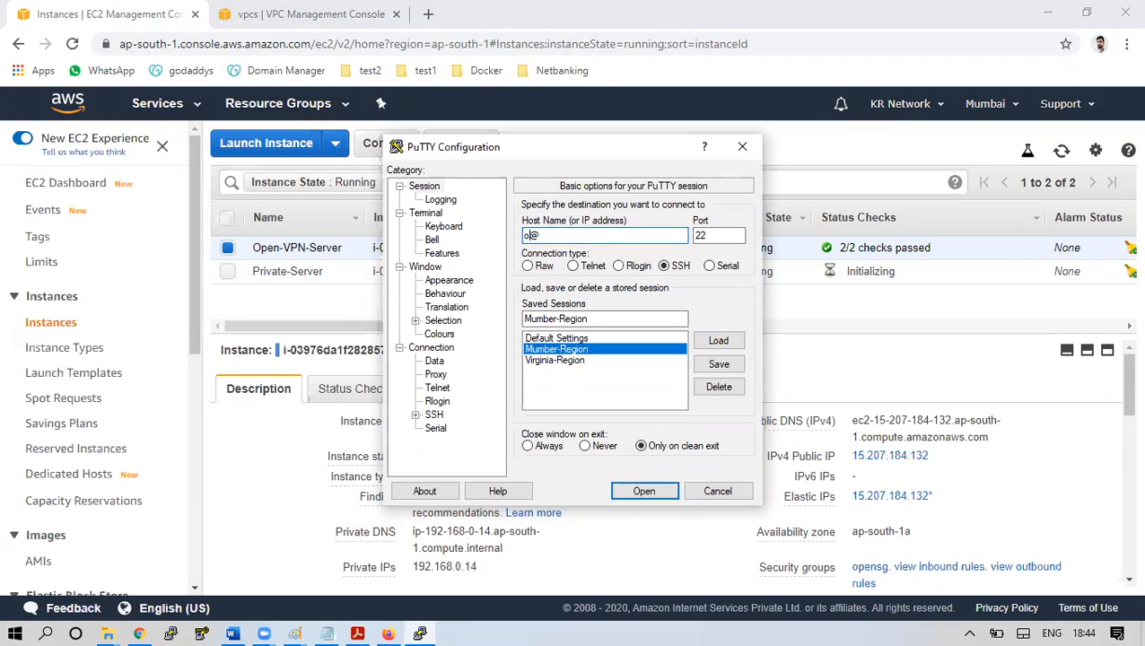
pyautogui.write('vpnas')
pyautogui.press('Tab')
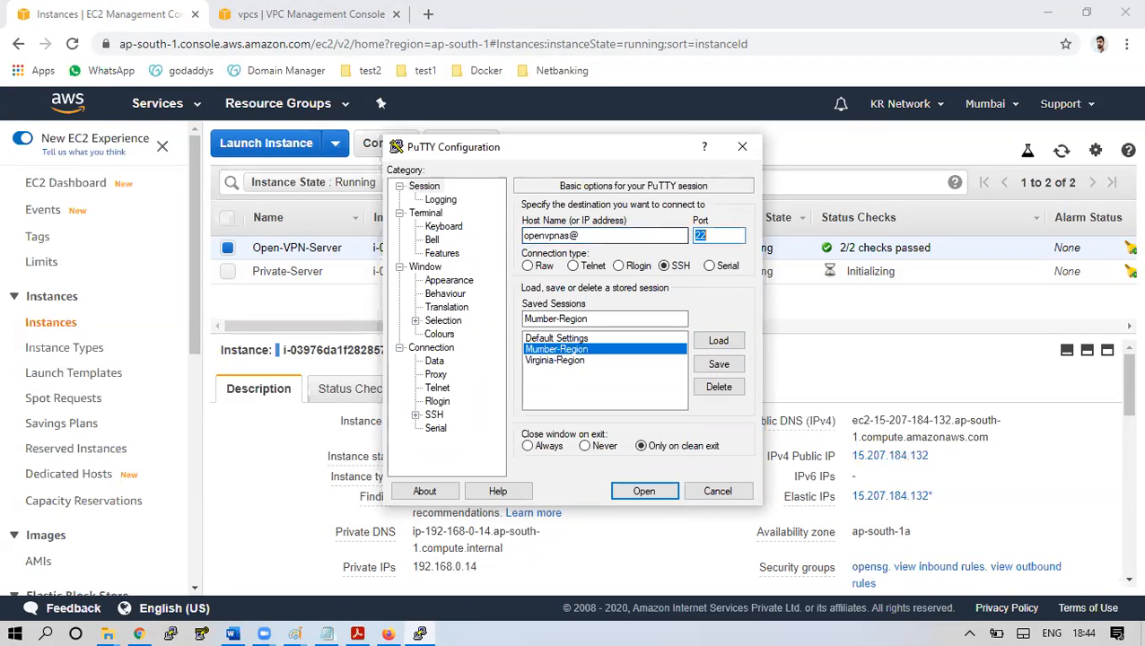
pyautogui.click(631, 236)
pyautogui.hotkey('ctrl', 'v')
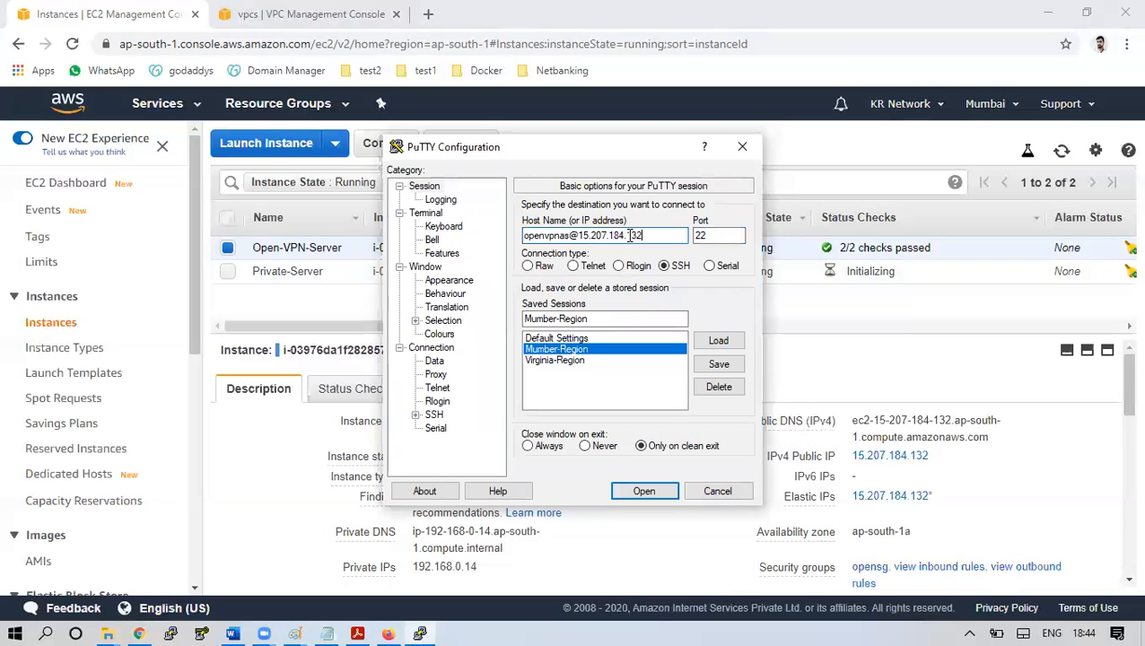
# Check Open-VPN-Server's connection instructions for the root user name in the example command
pyautogui.click(856, 135)
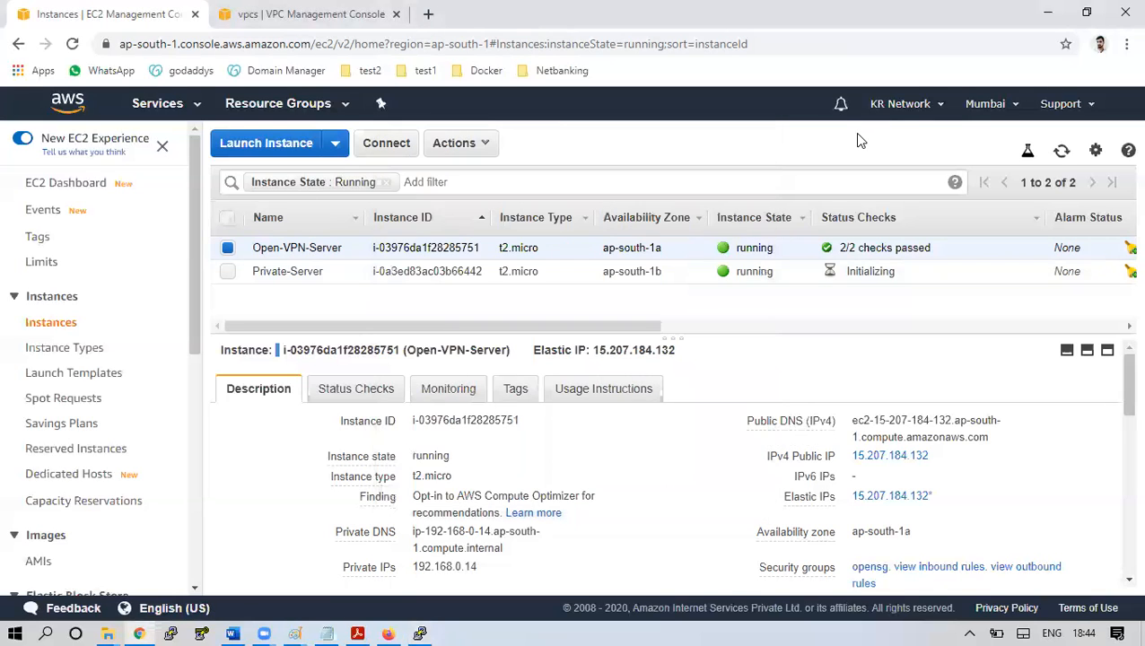
pyautogui.click(388, 145)
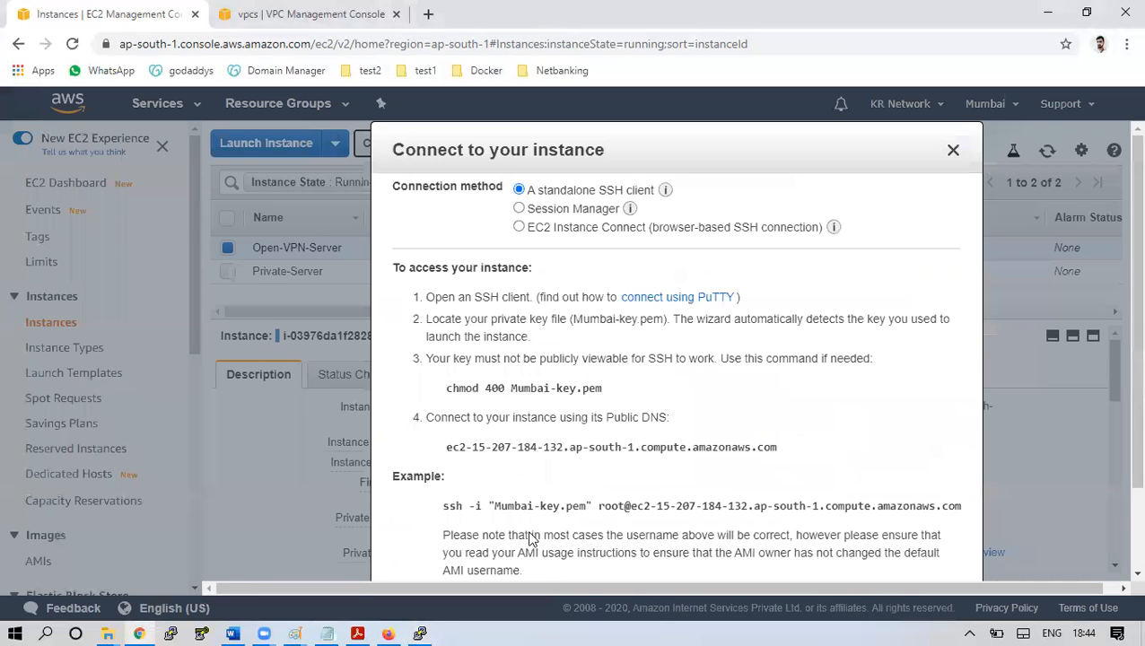
pyautogui.moveTo(600, 508); pyautogui.dragTo(634, 508)
pyautogui.click(953, 150)
pyautogui.click(420, 633)
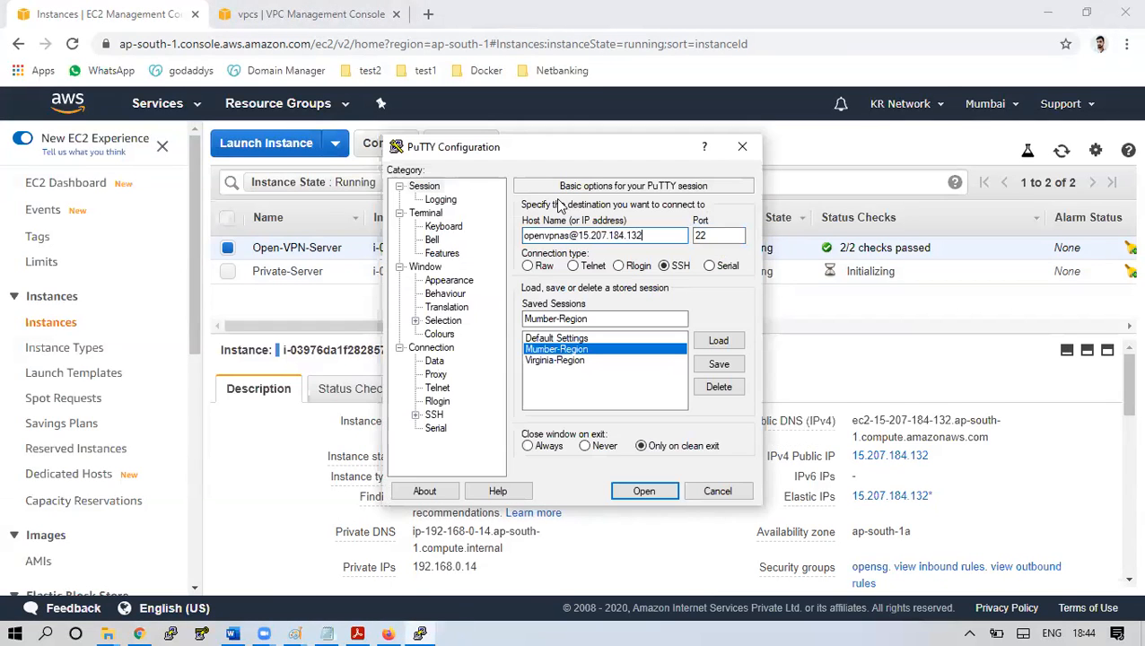
pyautogui.press('BackSpace')
pyautogui.press('BackSpace')
pyautogui.press('BackSpace')
pyautogui.press('BackSpace')
pyautogui.press('BackSpace')
pyautogui.press('BackSpace')
pyautogui.press('BackSpace')
pyautogui.press('BackSpace')
pyautogui.press('BackSpace')
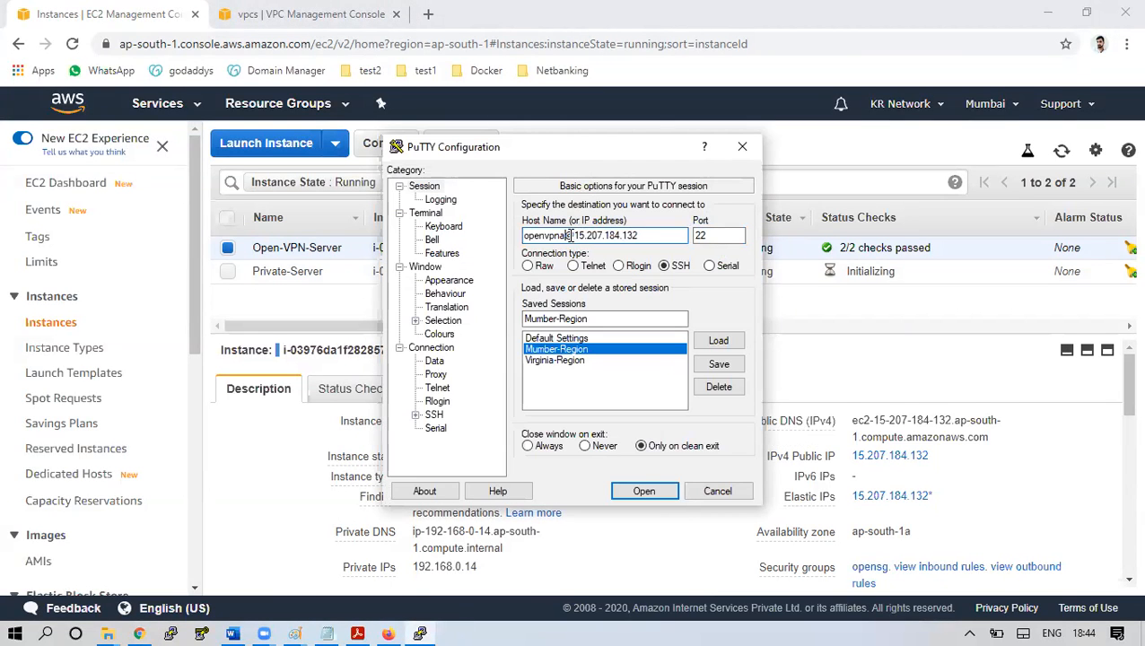
pyautogui.write('root')
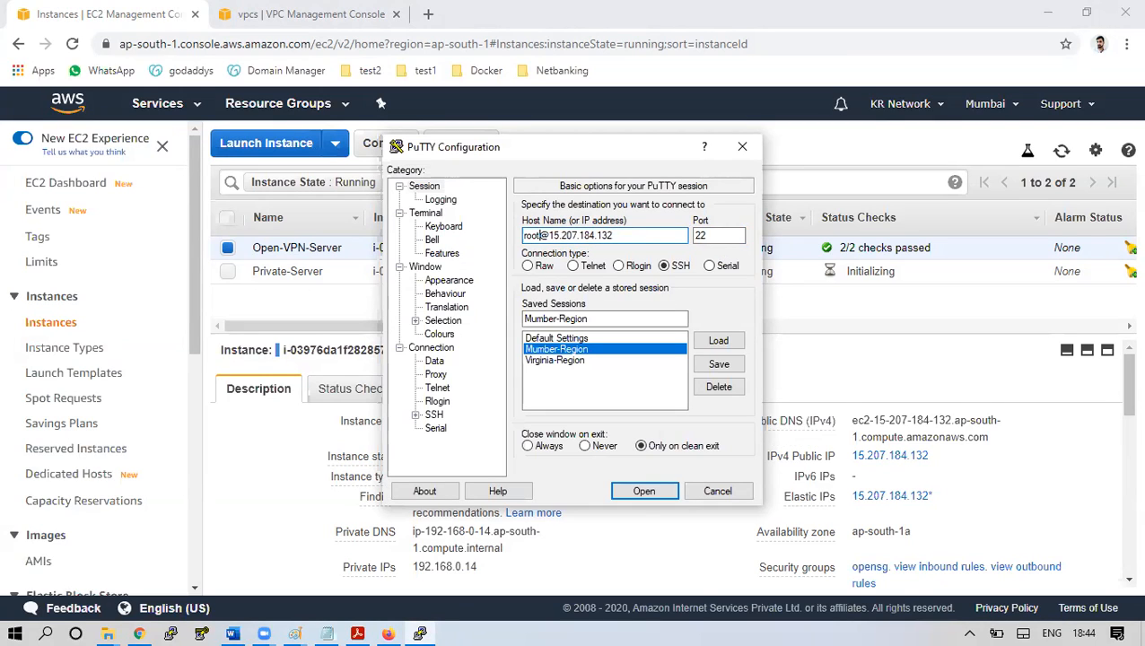
pyautogui.click(644, 491)
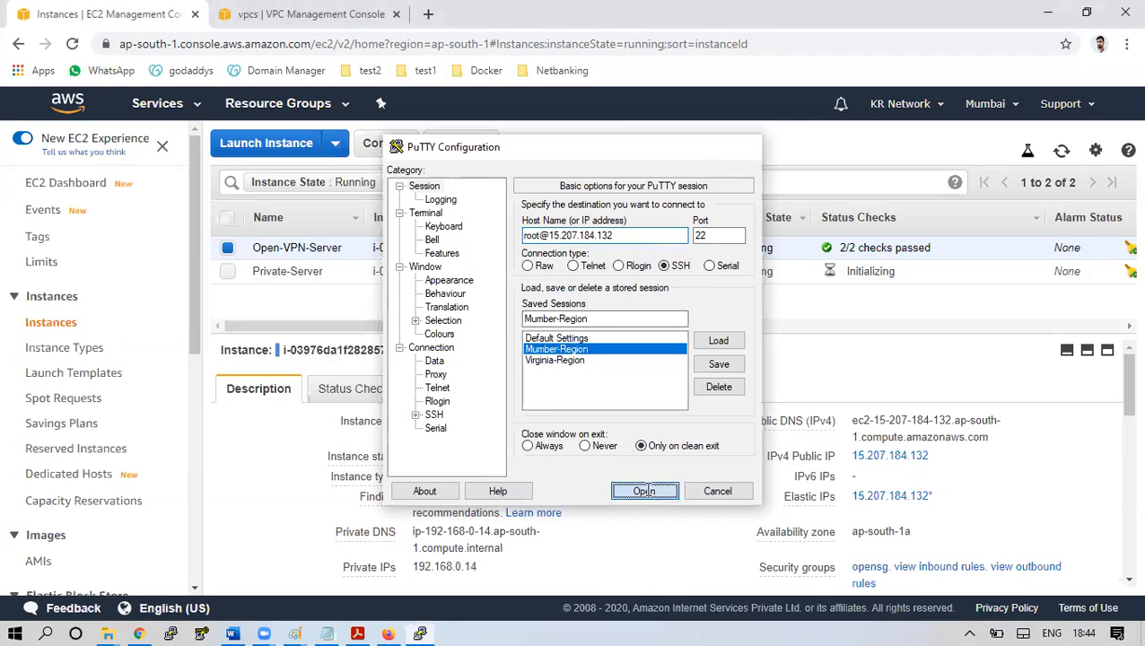
pyautogui.click(496, 433)
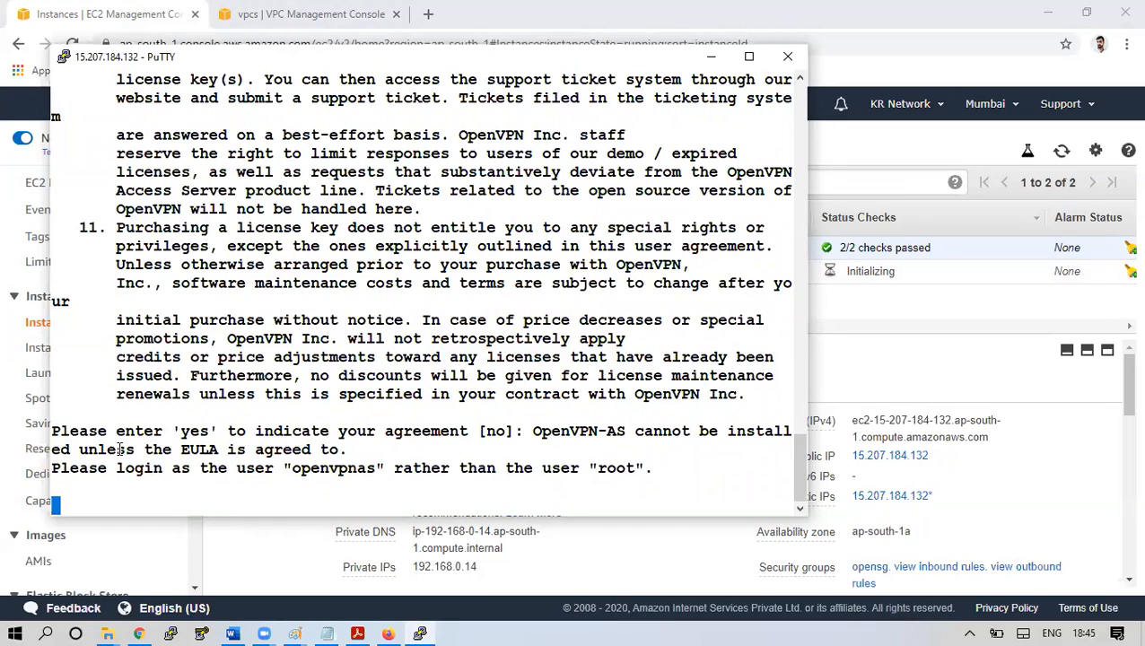
# Highlight the 'Please login as openvpnas' advice in the PuTTY output
pyautogui.moveTo(54, 467); pyautogui.dragTo(372, 468)
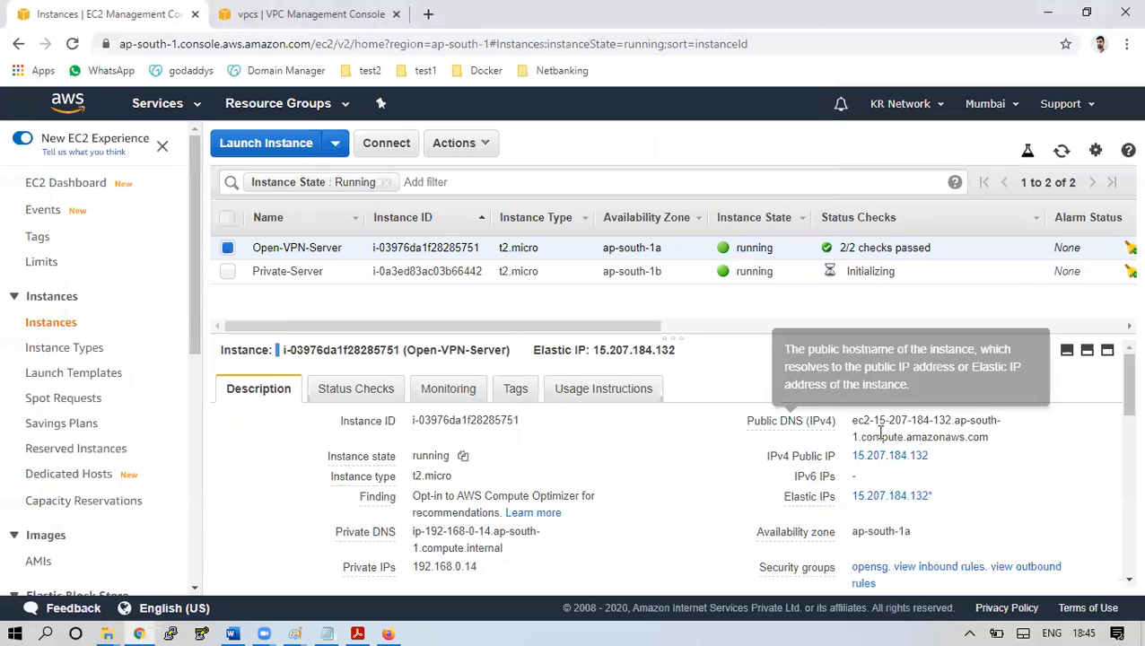
pyautogui.click(942, 456)
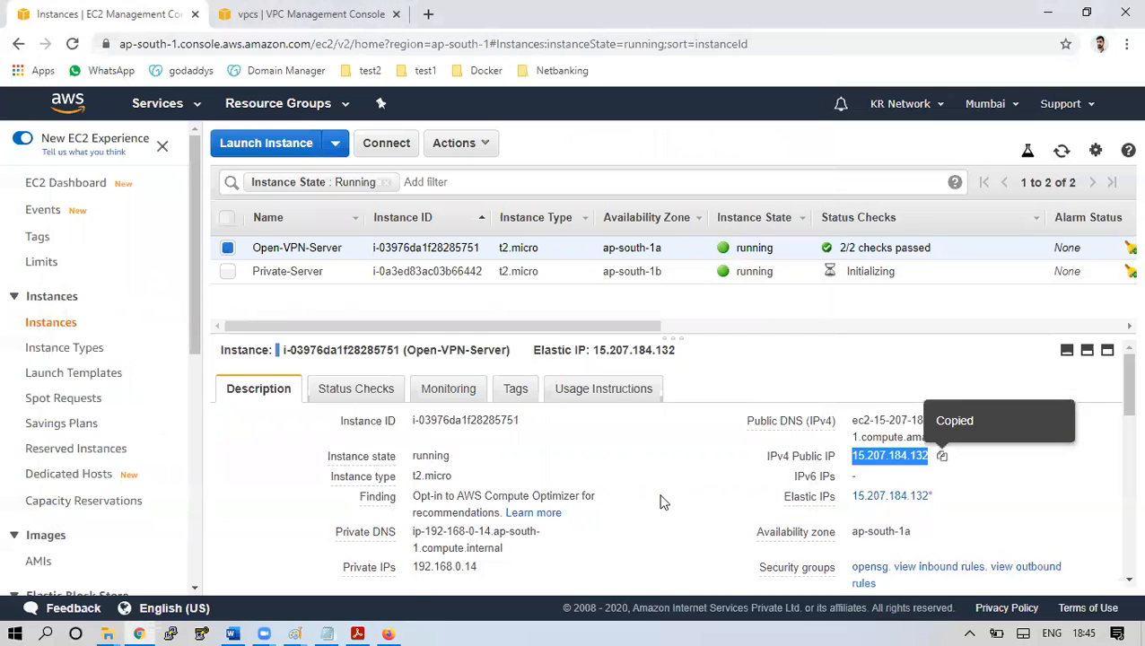
pyautogui.click(171, 633)
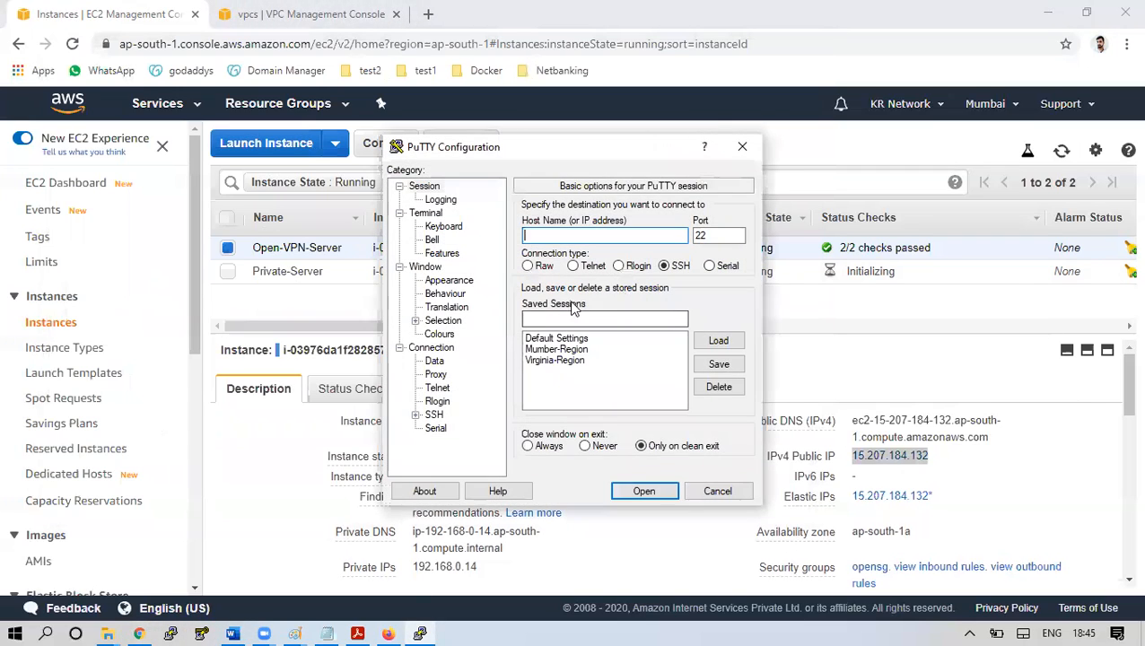
pyautogui.click(557, 349)
pyautogui.click(712, 339)
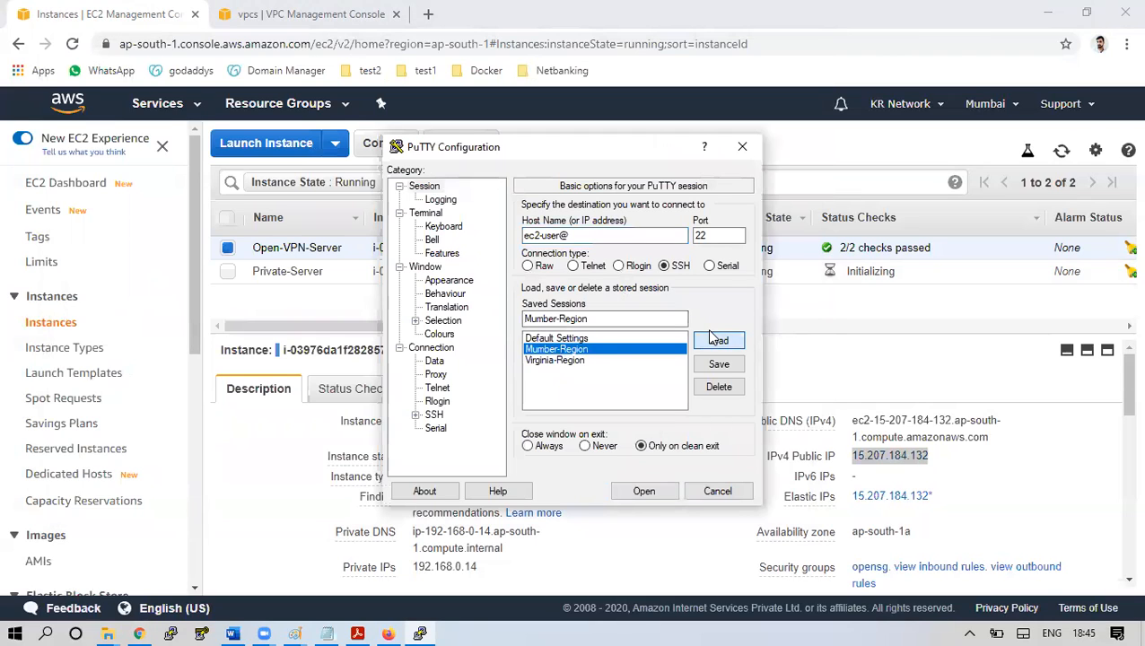
pyautogui.click(565, 236)
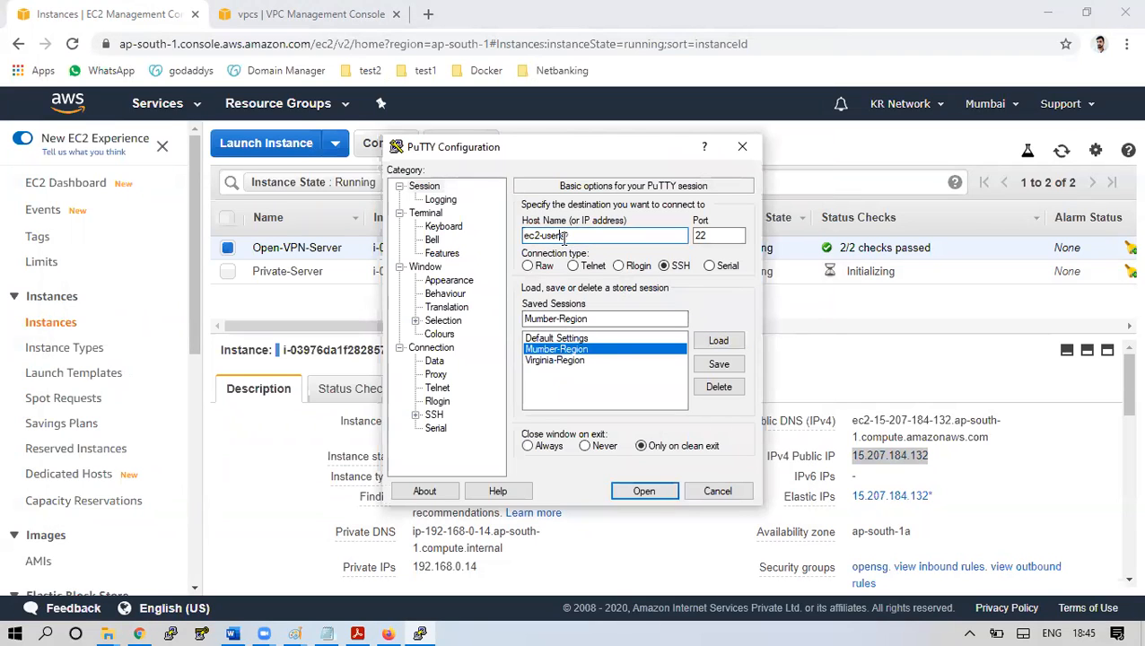
pyautogui.press('BackSpace')
pyautogui.press('BackSpace')
pyautogui.press('BackSpace')
pyautogui.press('BackSpace')
pyautogui.press('BackSpace')
pyautogui.press('BackSpace')
pyautogui.press('BackSpace')
pyautogui.press('BackSpace')
pyautogui.write('openvpnas')
pyautogui.click(604, 234)
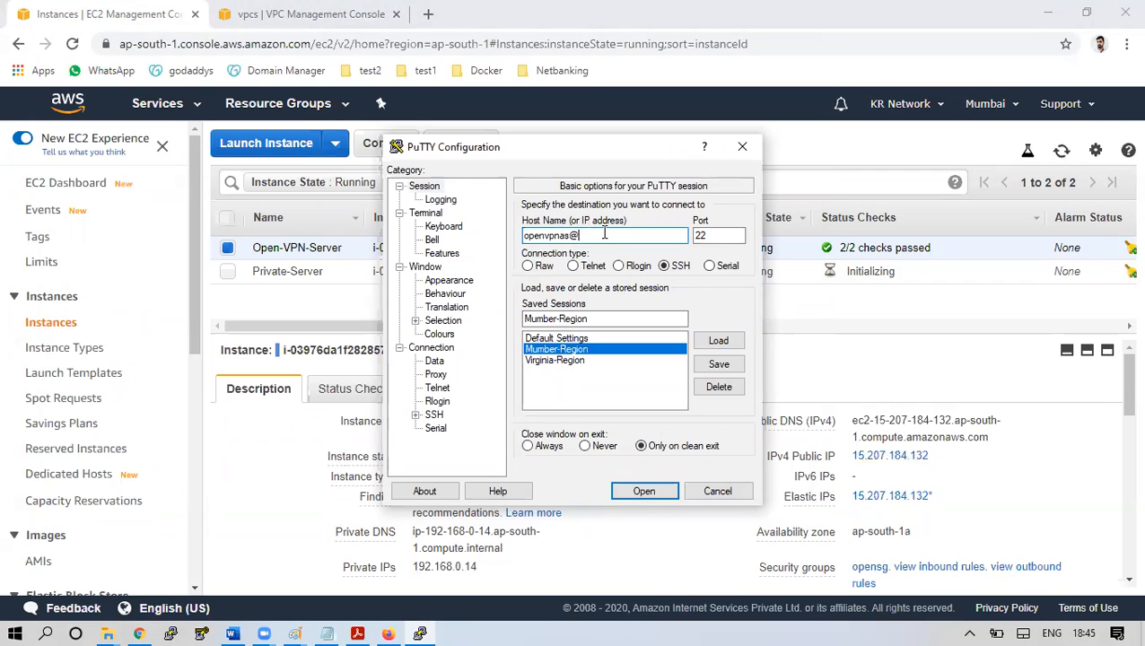
pyautogui.hotkey('ctrl', 'v')
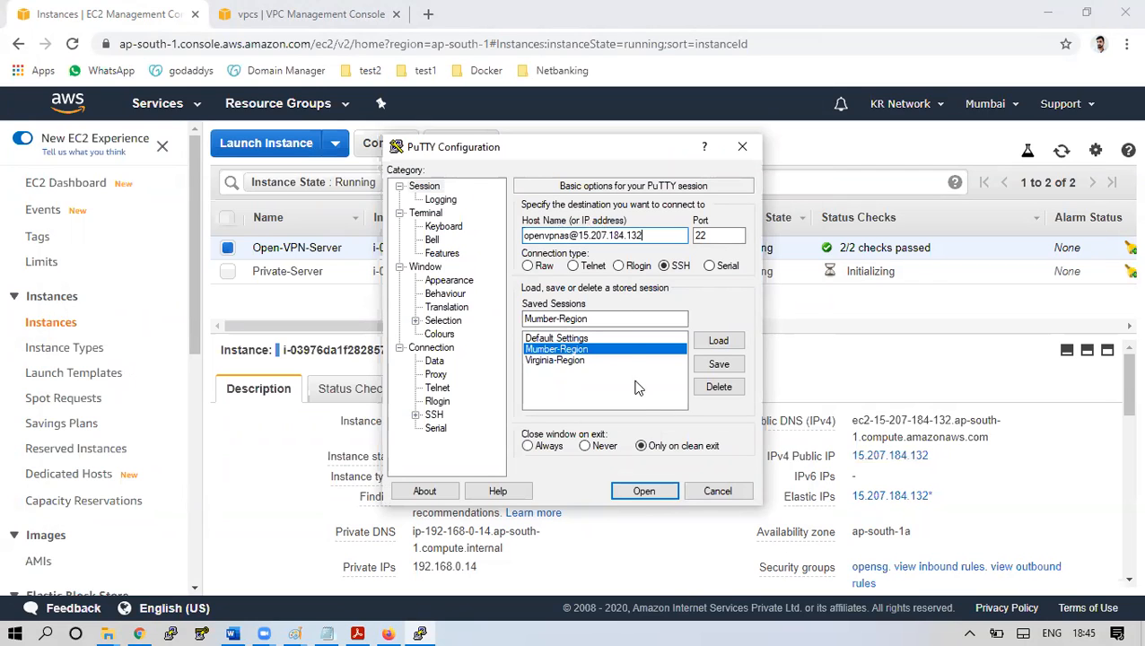
pyautogui.click(644, 488)
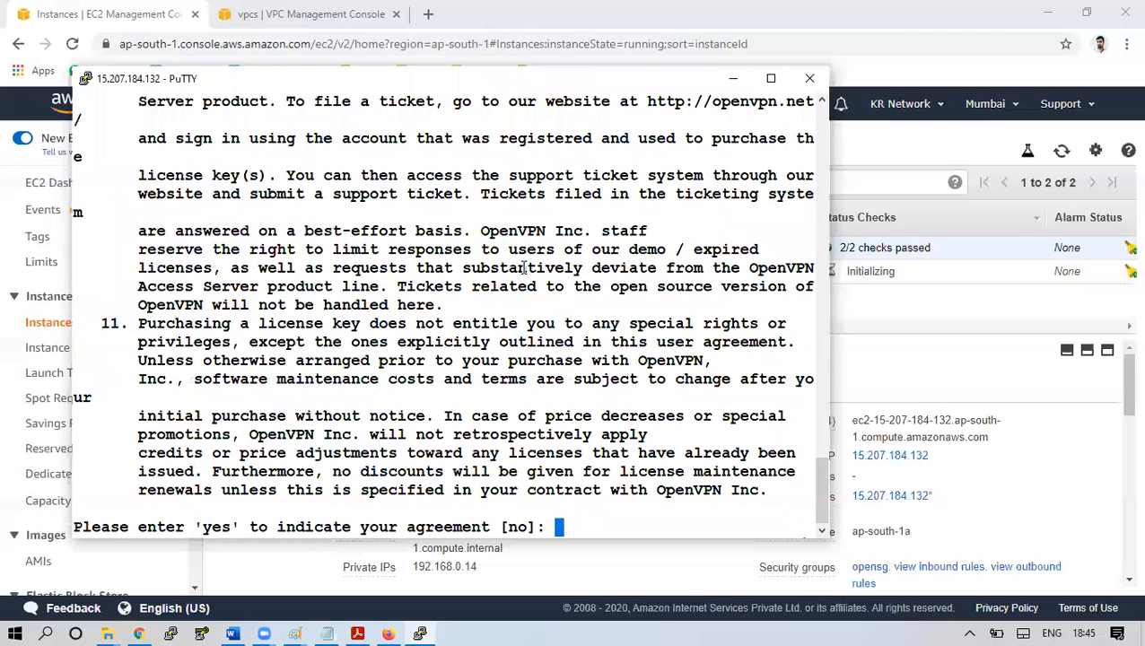
# Maximize the terminal, try answering the EULA prompt, and duplicate the session
pyautogui.click(770, 78)
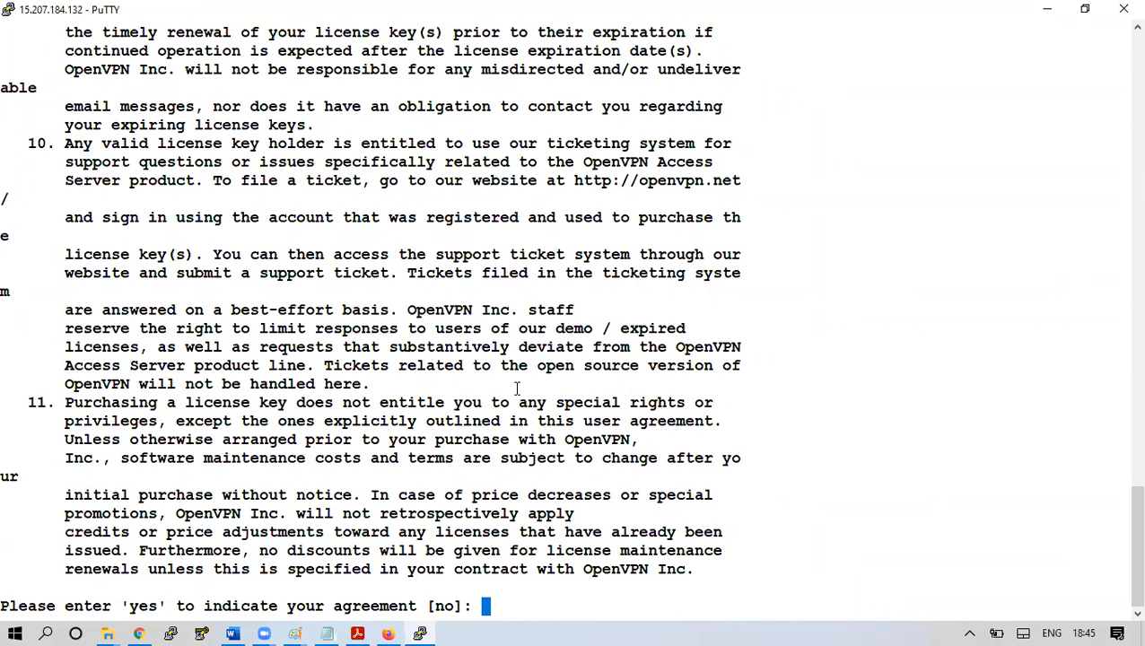
pyautogui.write('ye')
pyautogui.press('Return')
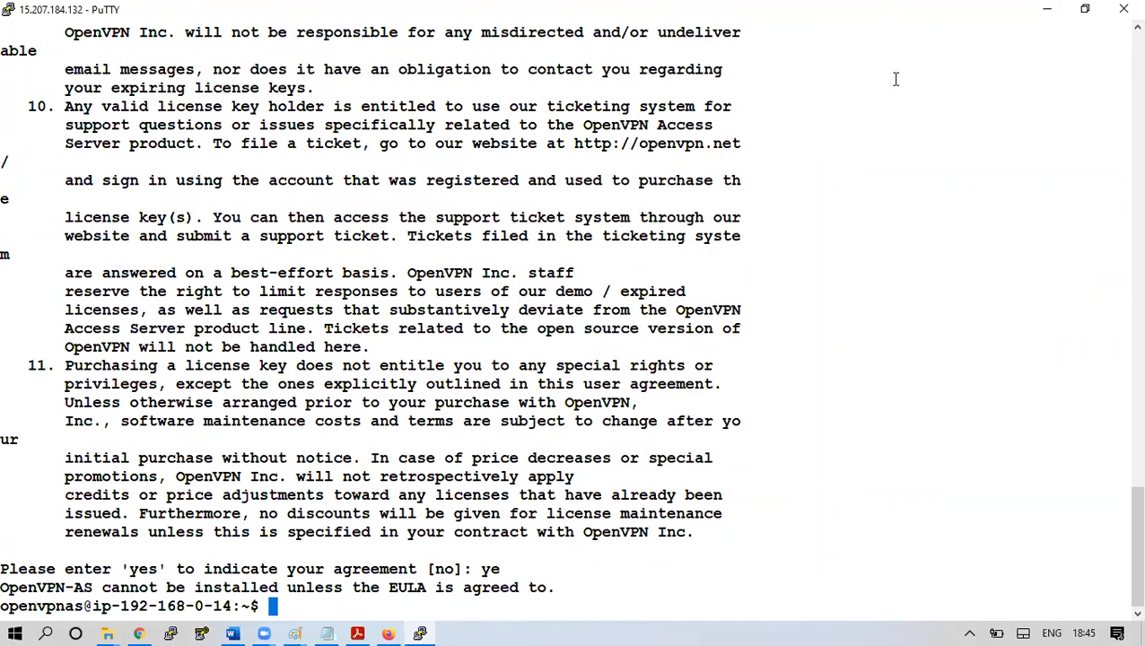
pyautogui.rightClick(837, 7)
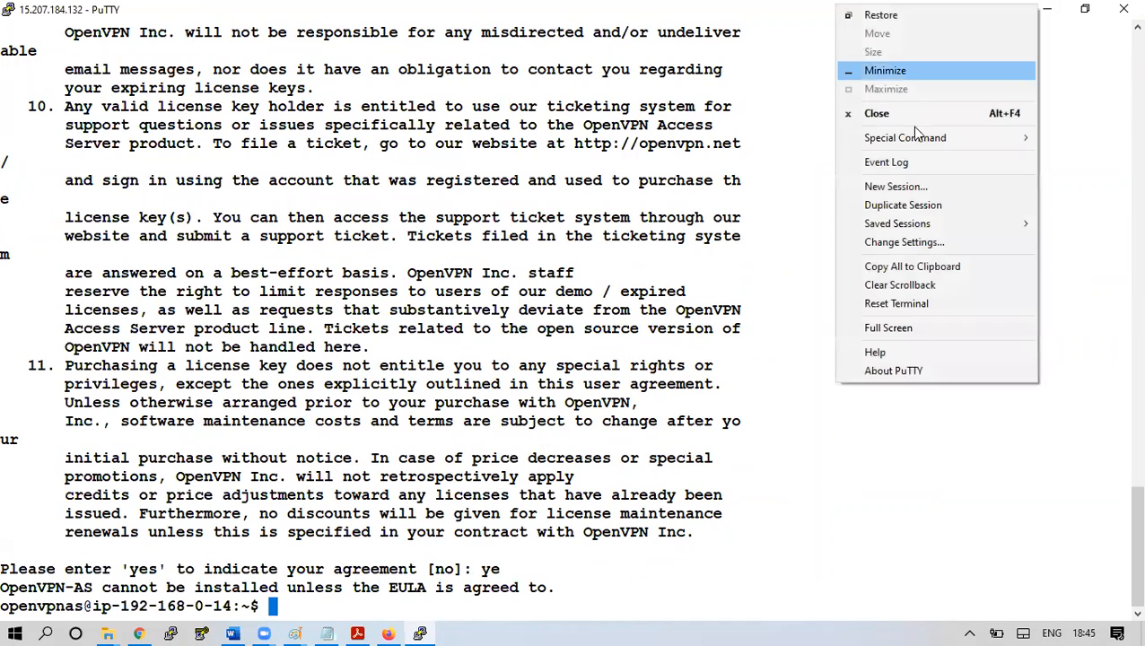
pyautogui.click(925, 207)
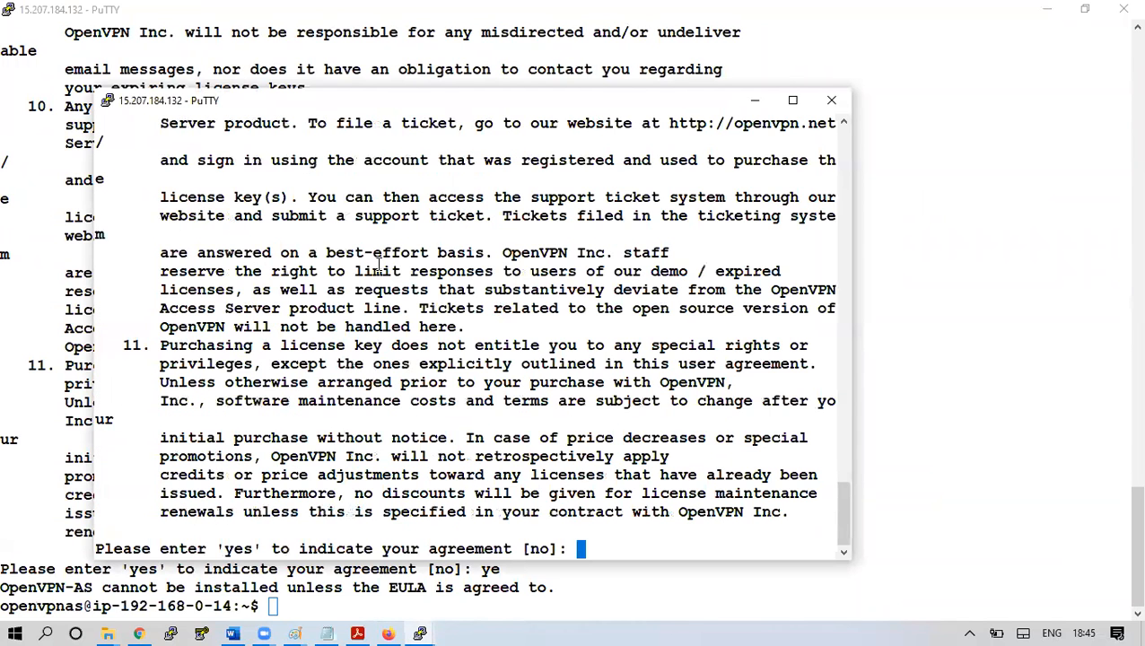
# Accept the EULA with 'yes', keep all default setup answers, and close the older session
pyautogui.write('yes')
pyautogui.press('Return')
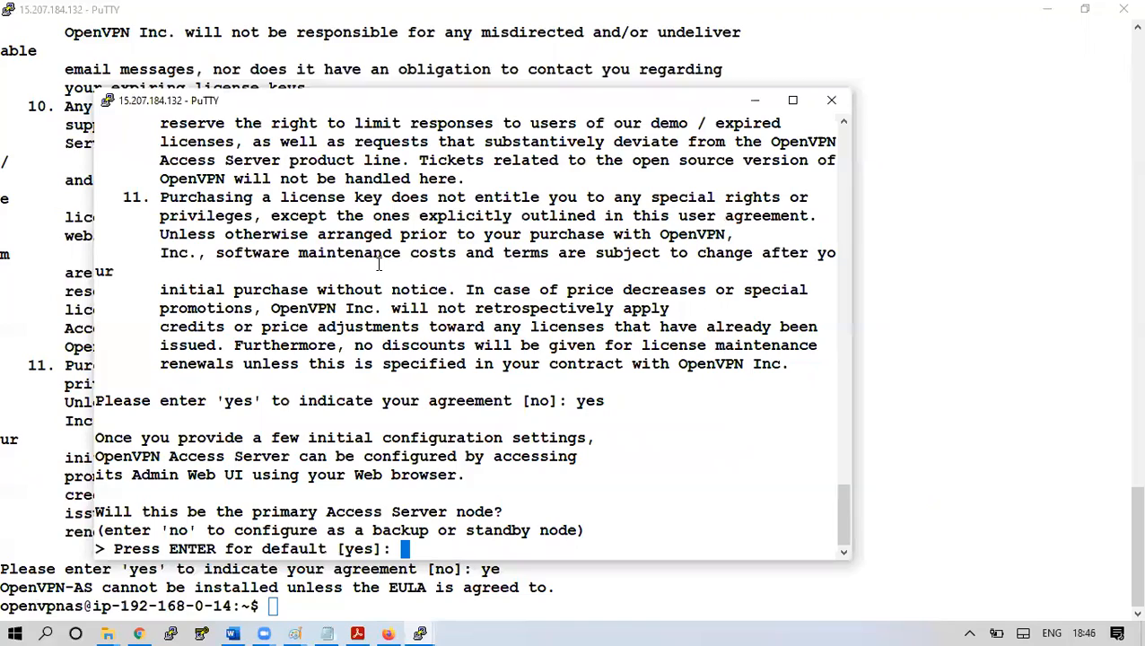
pyautogui.press('Return')
pyautogui.press('Return')
pyautogui.press('Return')
pyautogui.press('Return')
pyautogui.press('Return')
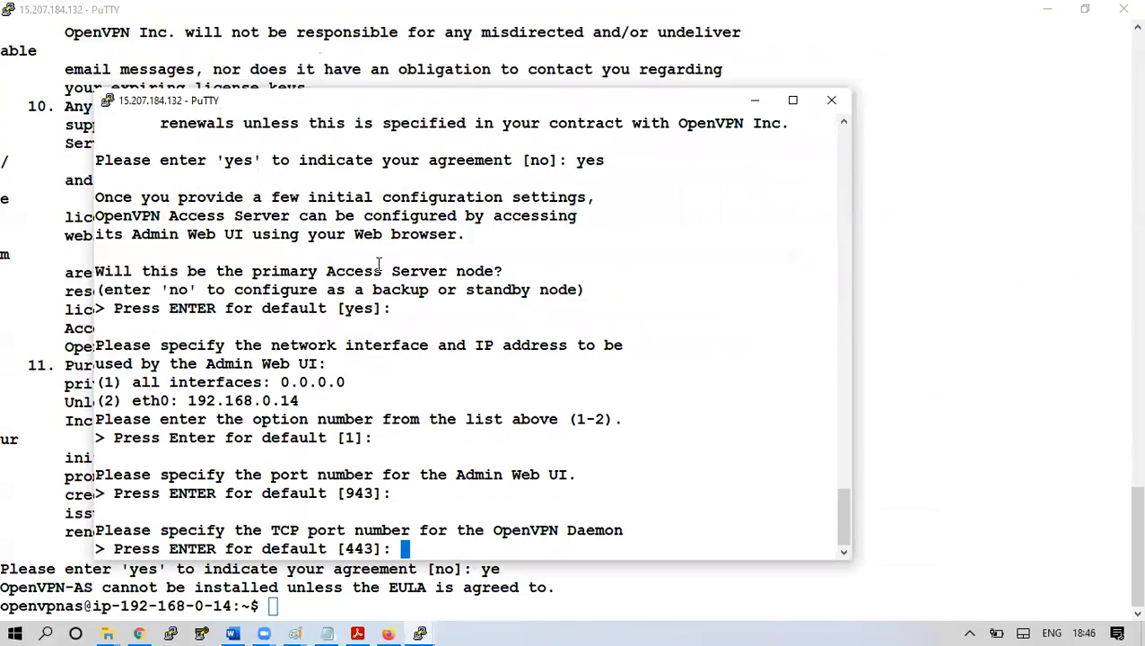
pyautogui.press('Return')
pyautogui.press('Return')
pyautogui.press('Return')
pyautogui.press('Return')
pyautogui.press('Return')
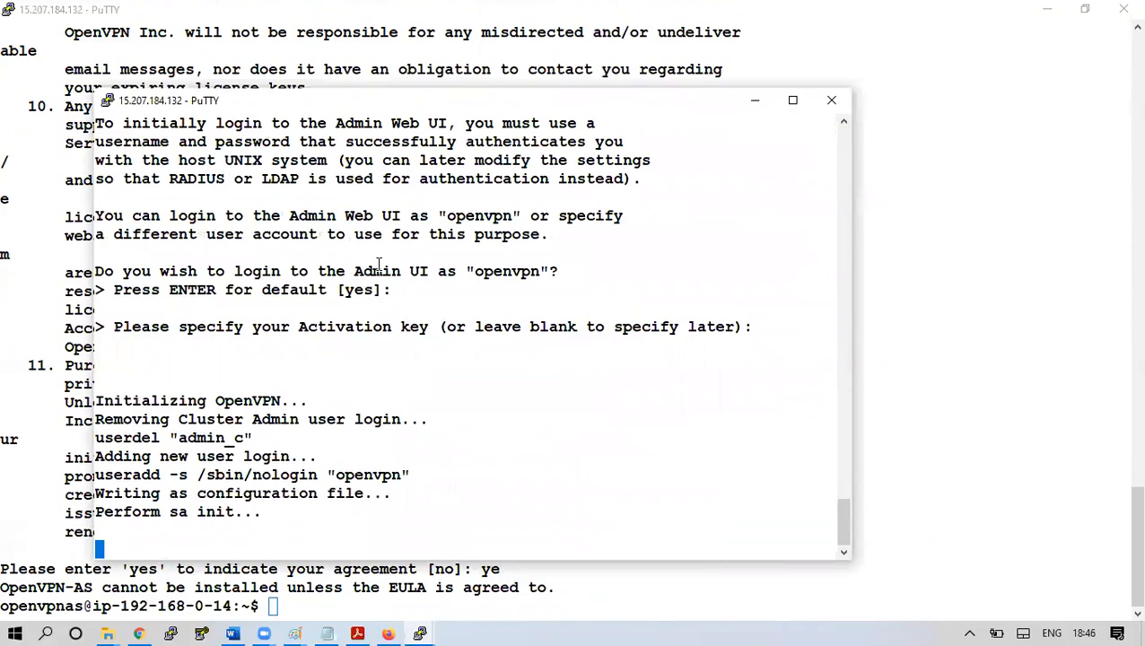
pyautogui.click(1122, 9)
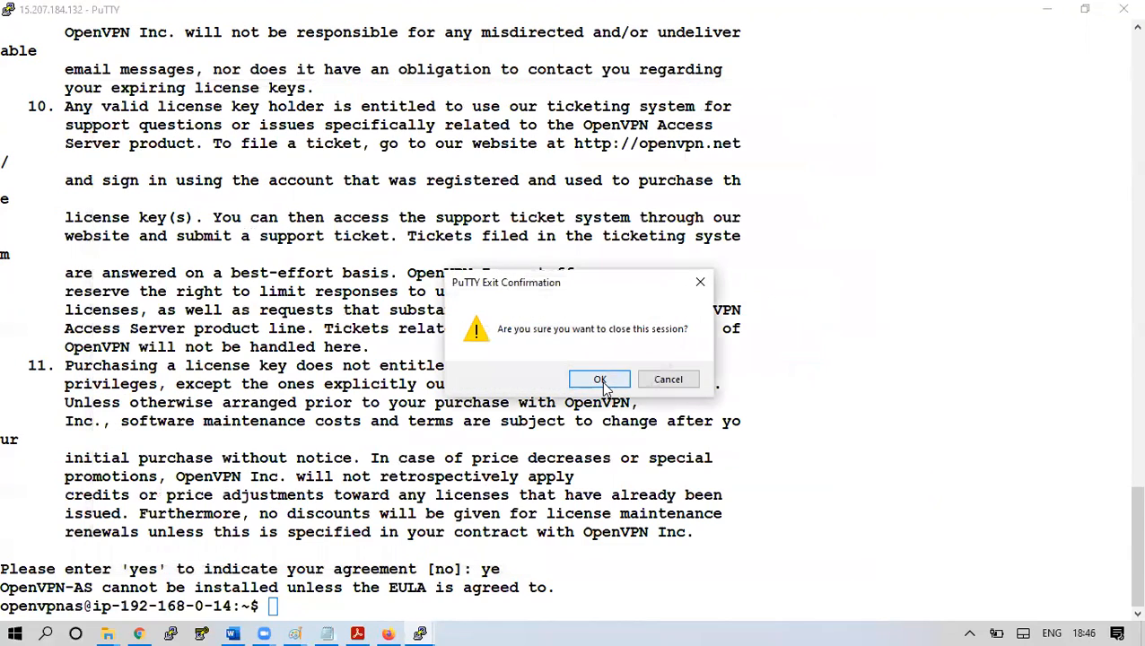
pyautogui.click(604, 379)
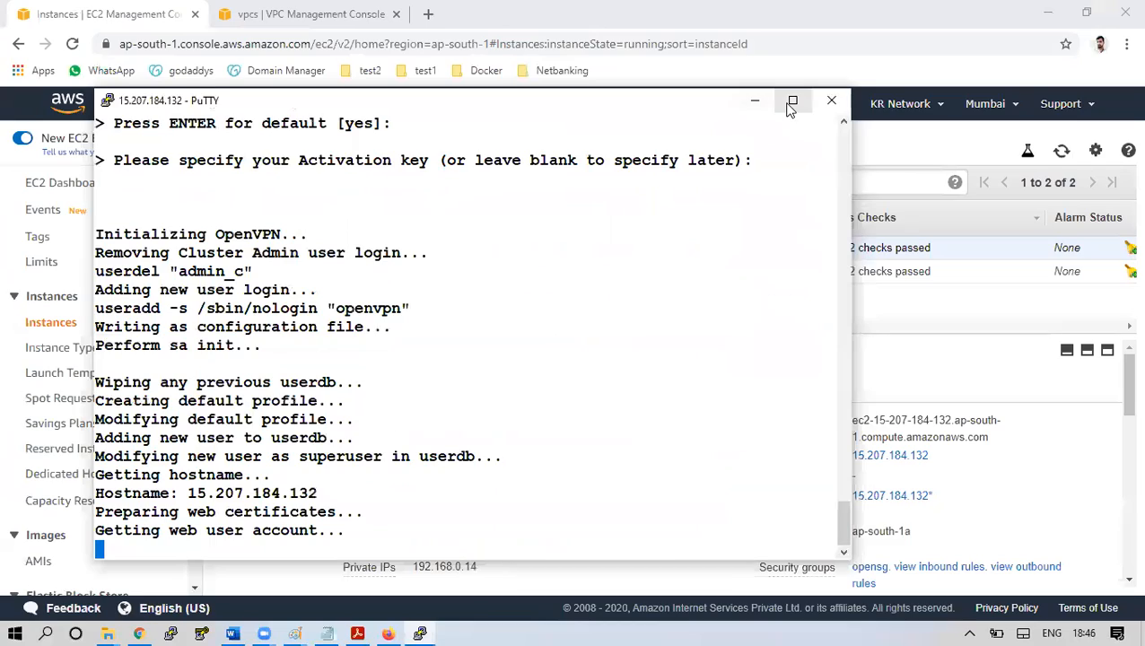
pyautogui.click(792, 99)
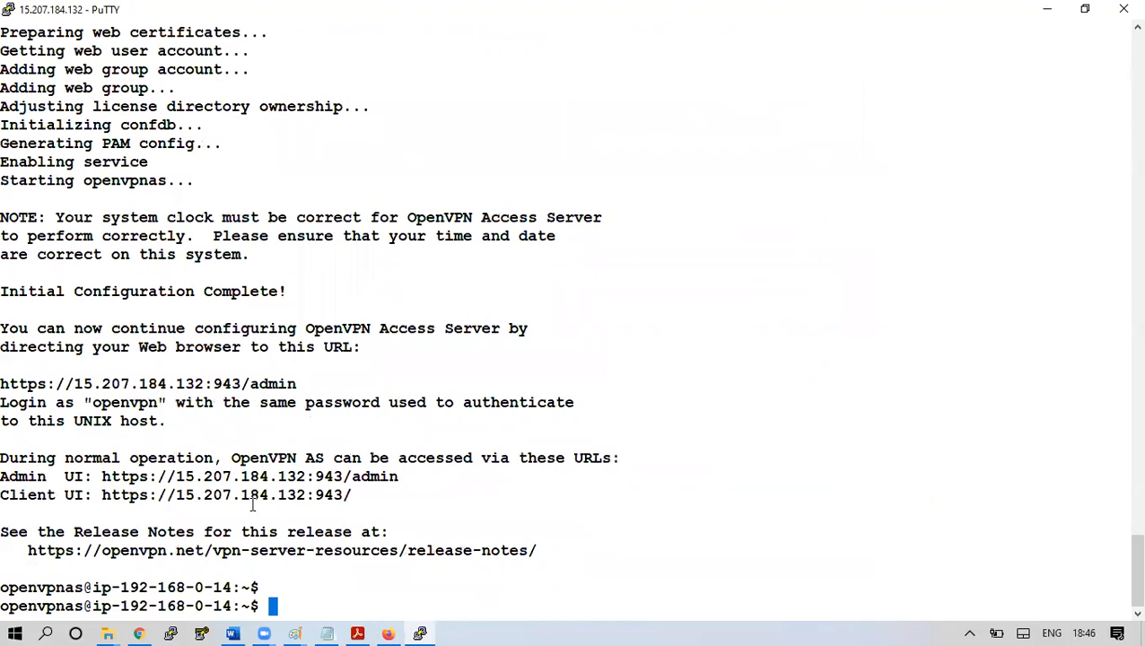
pyautogui.moveTo(14, 477); pyautogui.dragTo(397, 477)
pyautogui.click(113, 476)
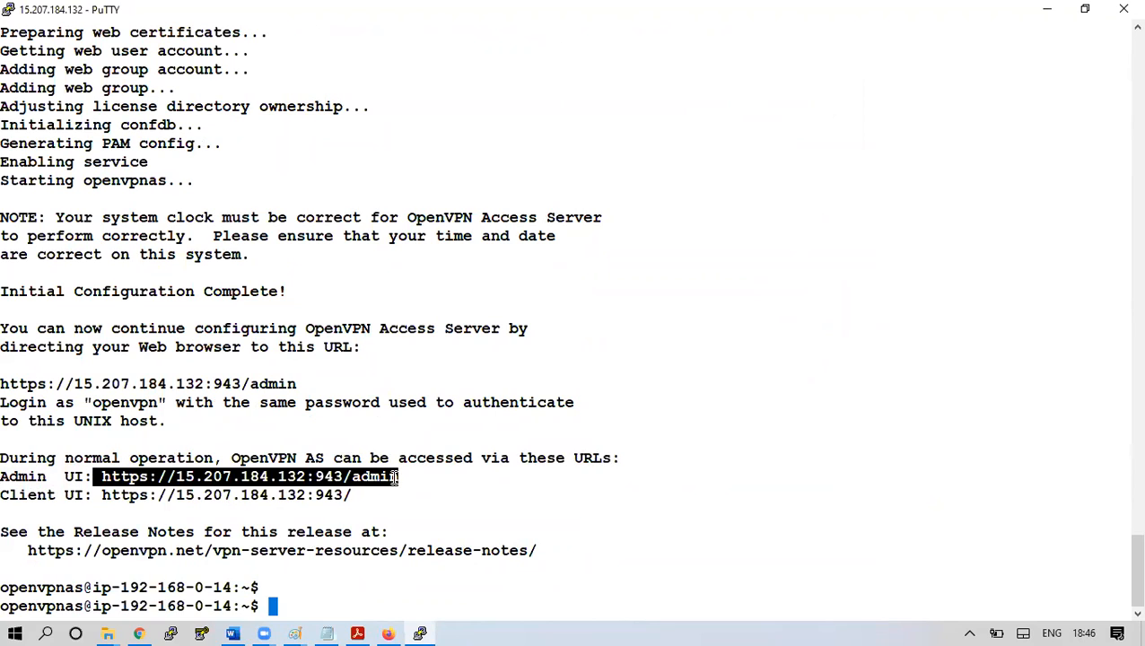
pyautogui.click(140, 634)
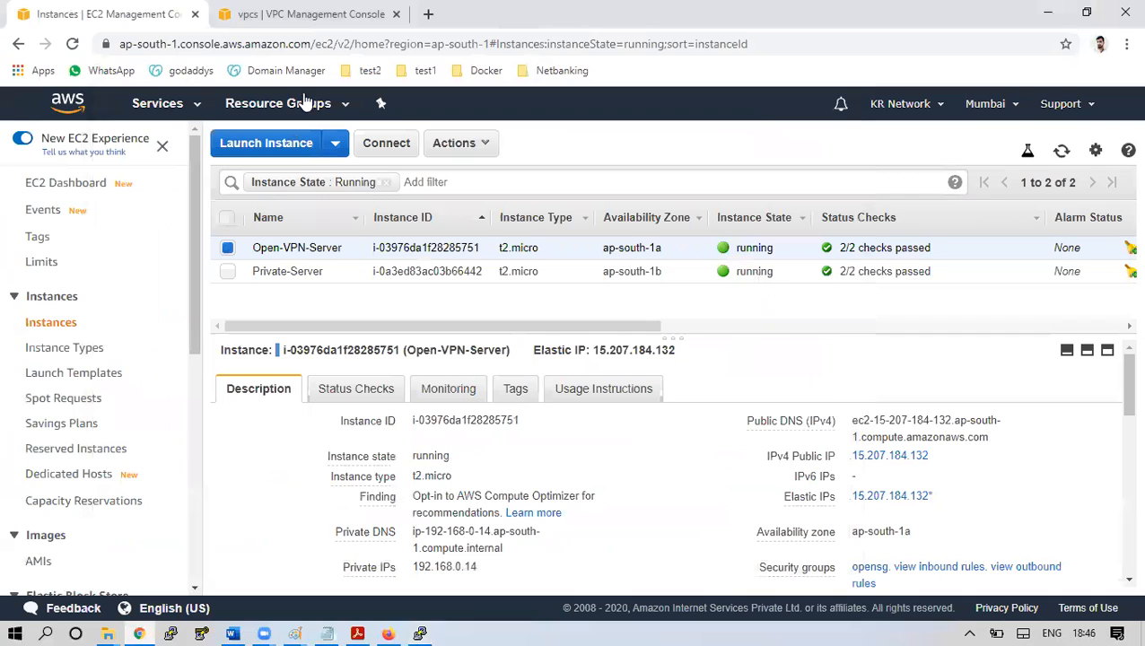
pyautogui.click(429, 15)
pyautogui.hotkey('ctrl', 'v')
pyautogui.press('Return')
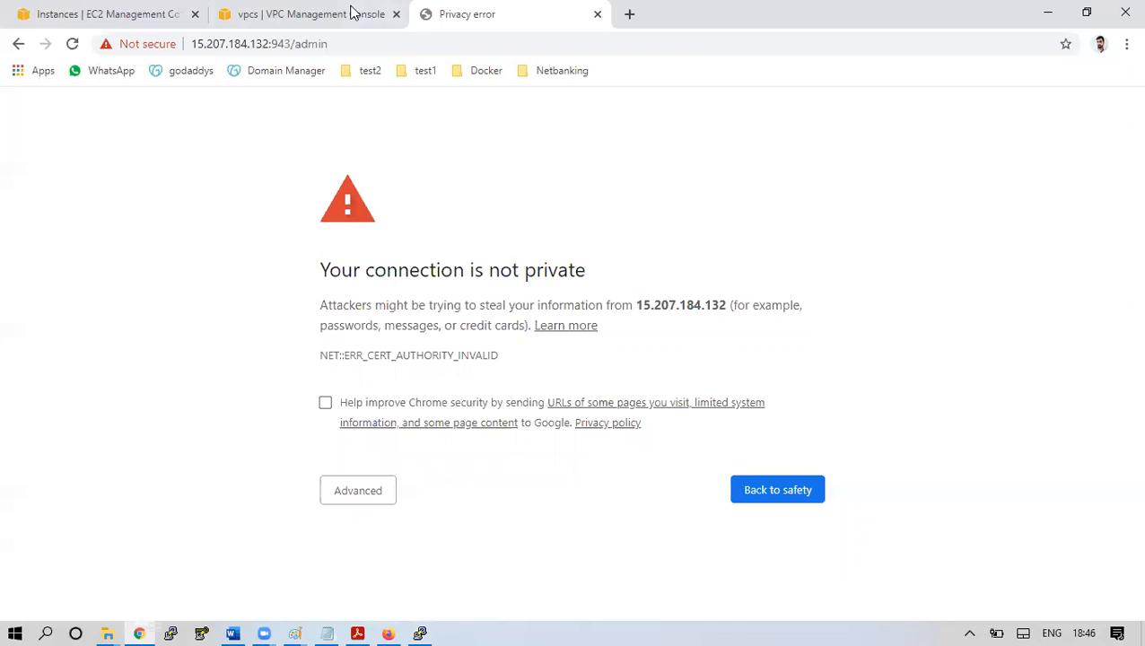
# Open the Client UI URL on 15.207.184.132:943 in another new Chrome tab
pyautogui.click(418, 628)
pyautogui.moveTo(352, 494); pyautogui.dragTo(105, 495)
pyautogui.hotkey('ctrl', 'c')
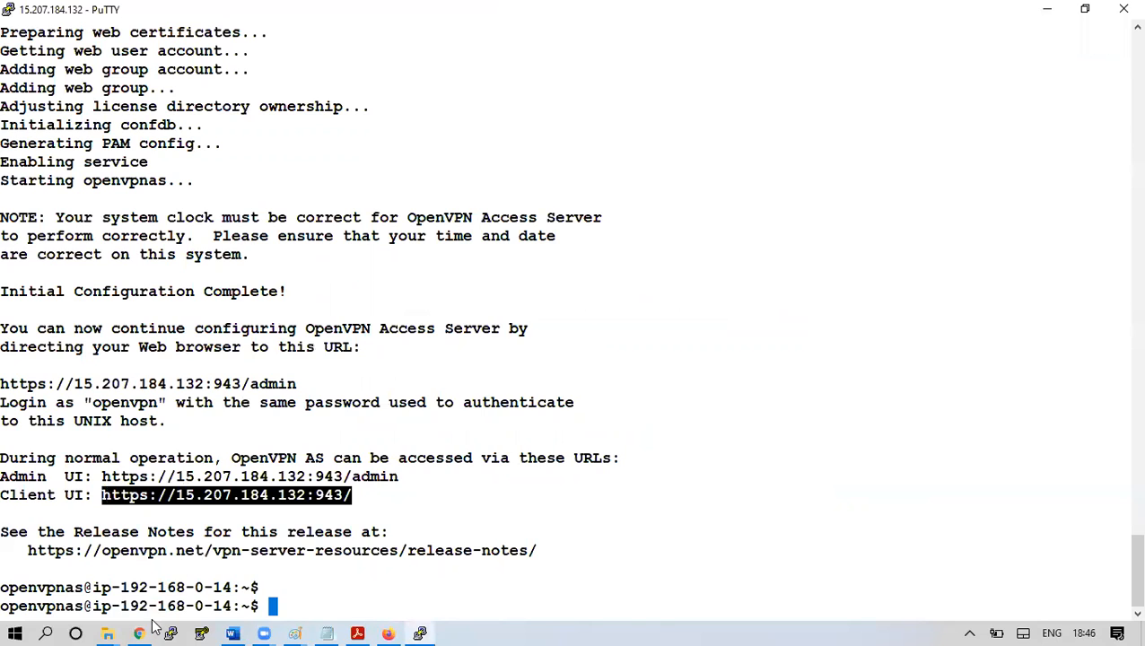
pyautogui.click(139, 634)
pyautogui.click(630, 13)
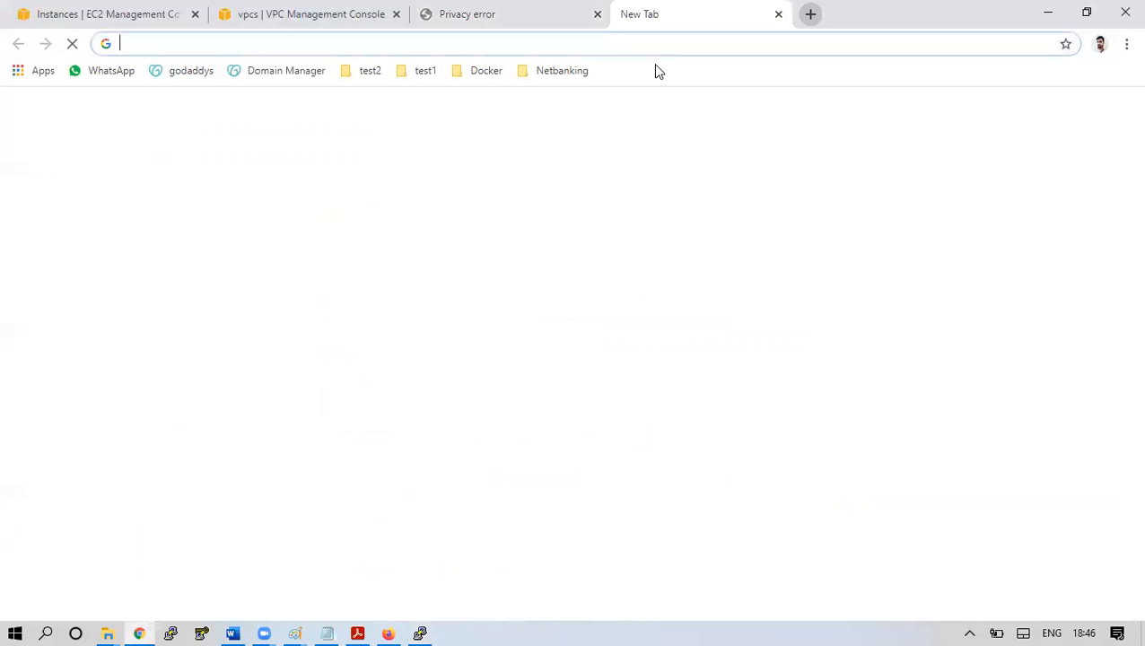
pyautogui.hotkey('ctrl', 'v')
pyautogui.press('Return')
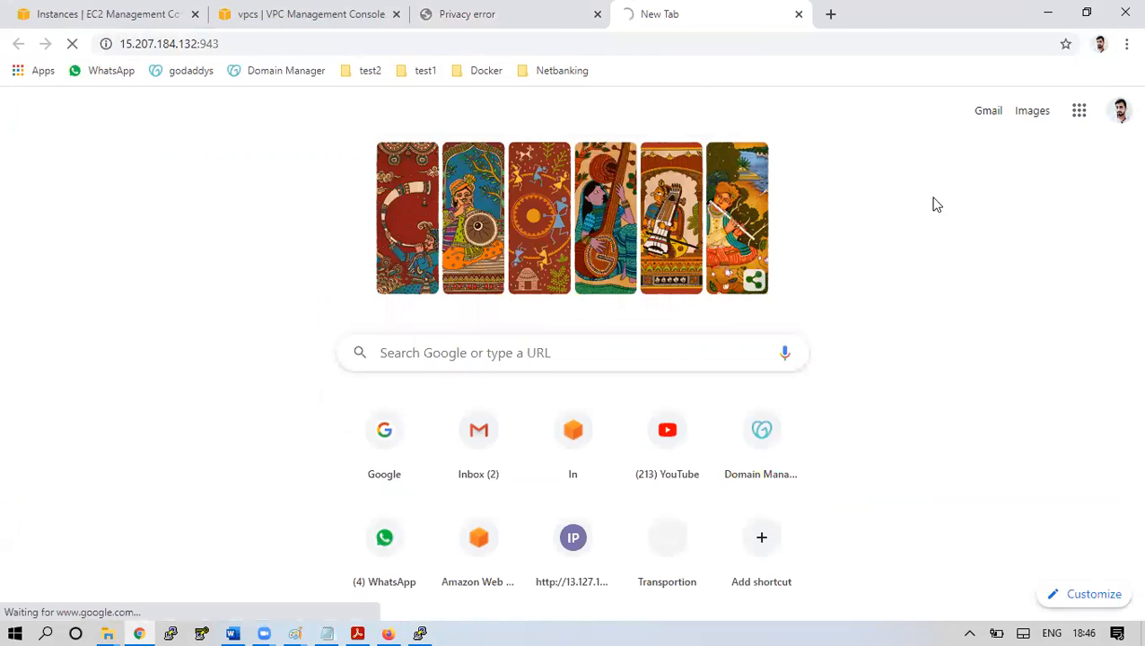
# Check the Admin UI tab, then return to PuTTY and clear the selected URL
pyautogui.click(485, 11)
pyautogui.click(137, 11)
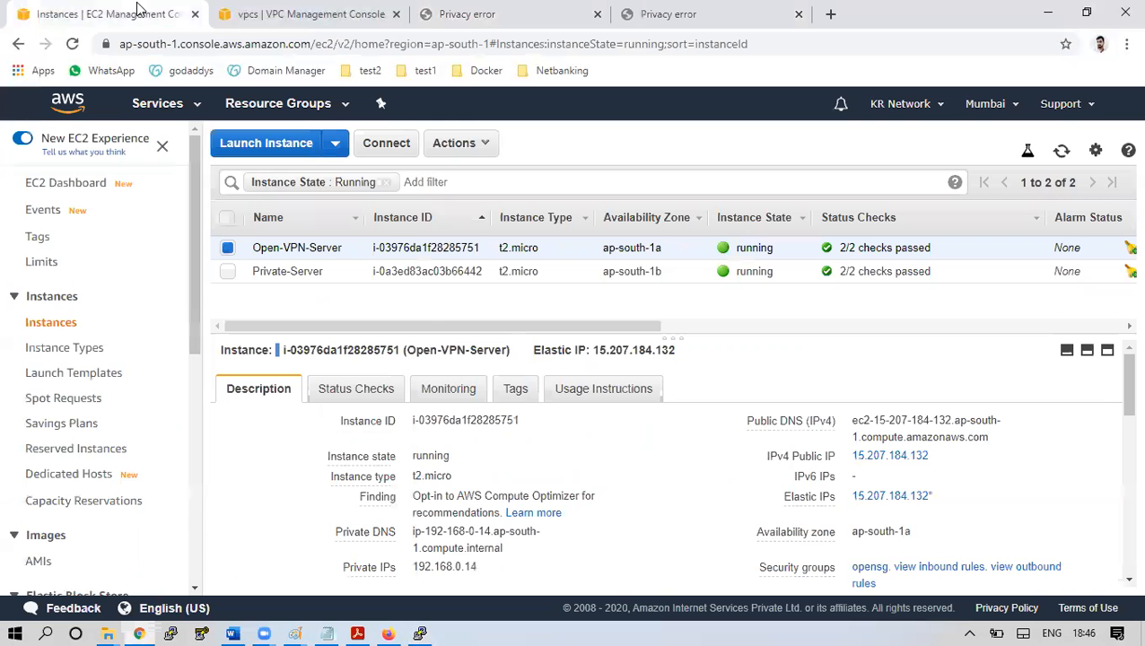
pyautogui.click(424, 628)
pyautogui.click(488, 529)
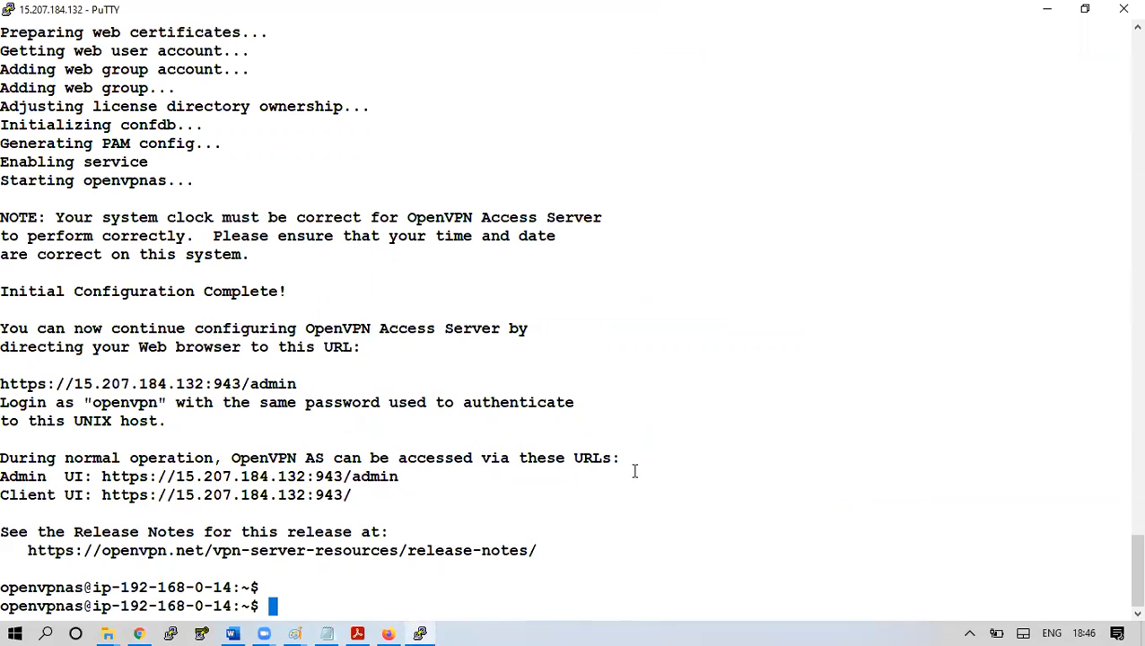
# Become root with 'sudo su -' and check the Ubuntu system info with 'uname -a'
pyautogui.write('id')
pyautogui.press('BackSpace')
pyautogui.press('BackSpace')
pyautogui.doubleClick(59, 607)
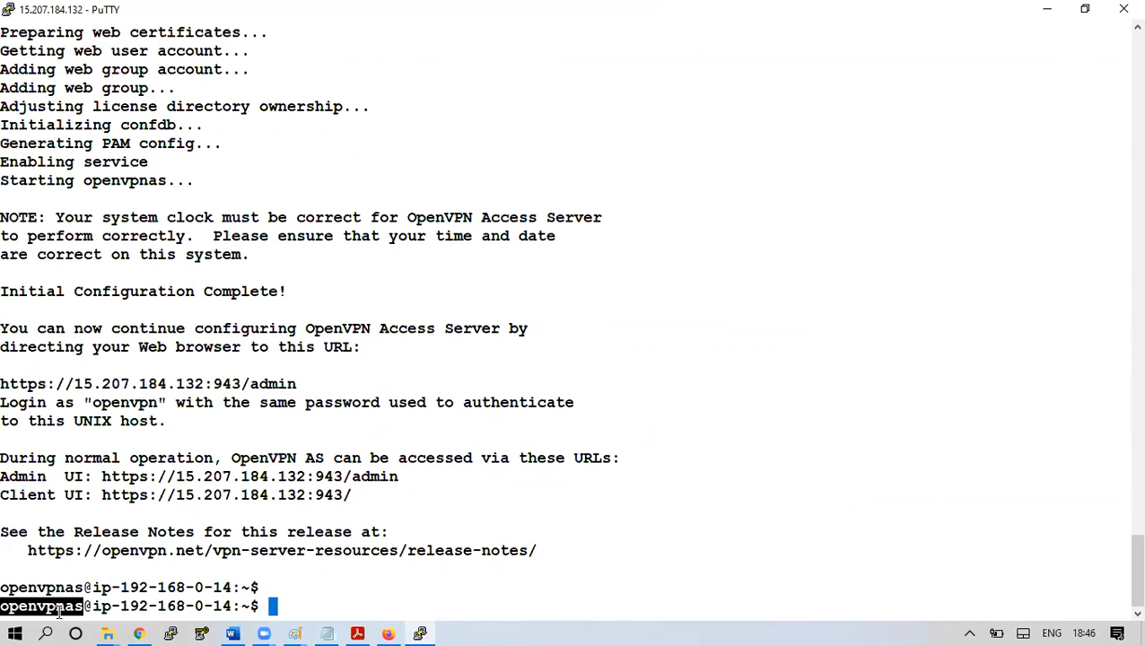
pyautogui.write('sudo su -')
pyautogui.press('Return')
pyautogui.press('Return')
pyautogui.press('Return')
pyautogui.press('Return')
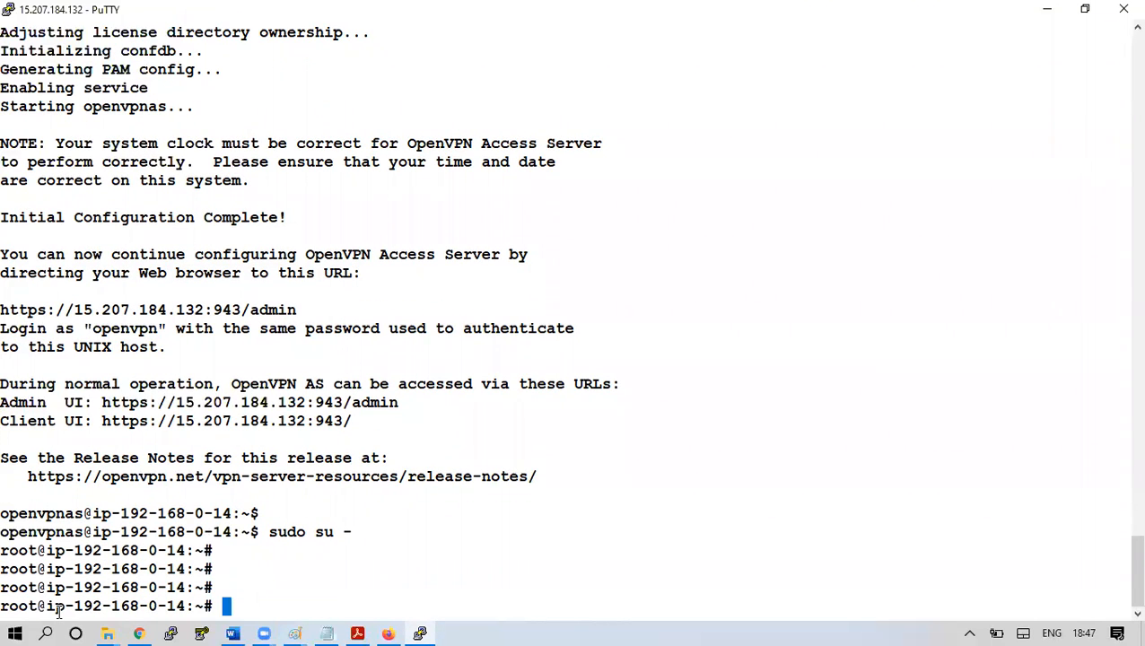
pyautogui.write('uname -a')
pyautogui.press('Return')
pyautogui.press('Return')
pyautogui.press('Return')
pyautogui.press('Return')
pyautogui.press('Return')
pyautogui.press('Return')
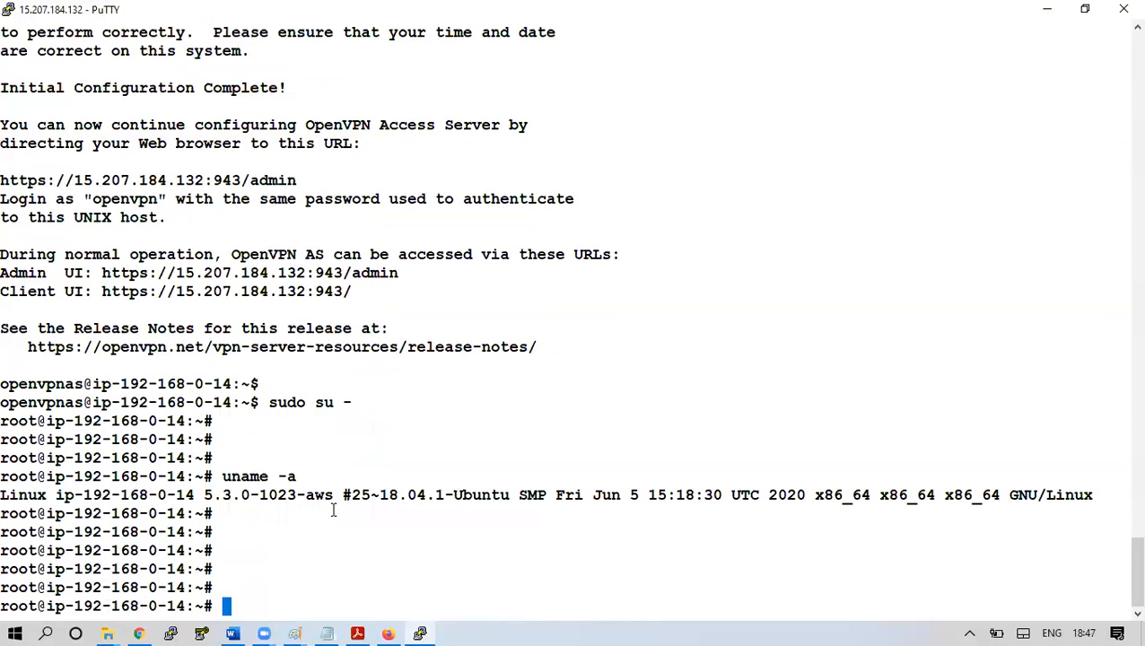
pyautogui.doubleClick(474, 495)
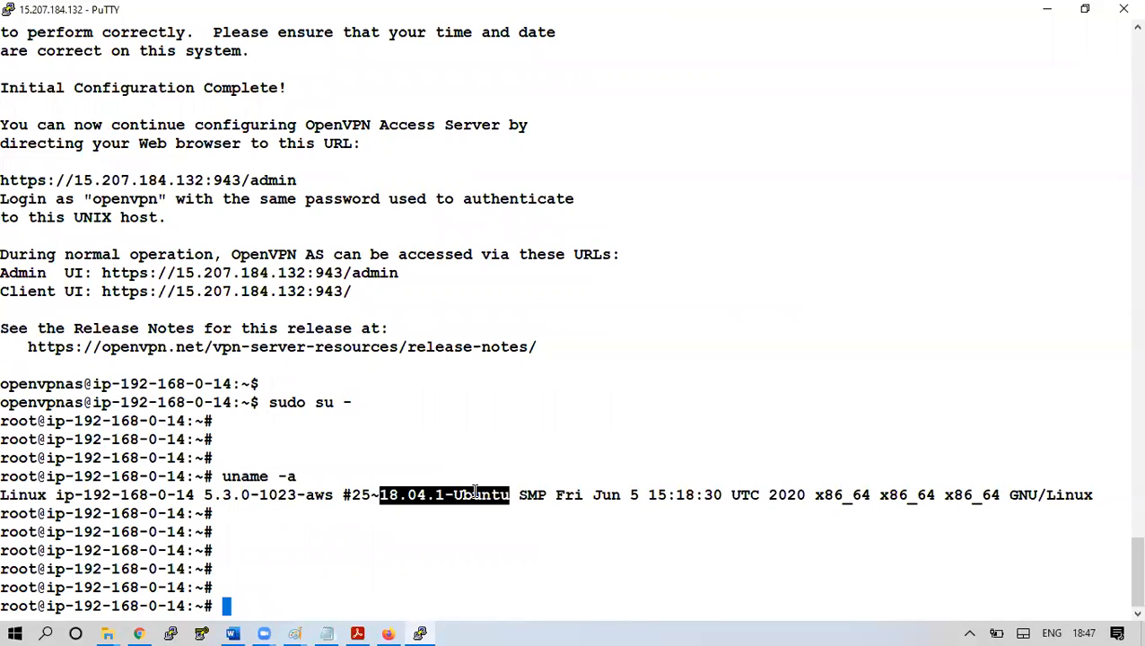
# Confirm the openvpn user exists with 'id openvpn' (uid 1004)
pyautogui.write('id openvpn')
pyautogui.press('Return')
pyautogui.press('Return')
pyautogui.press('Return')
pyautogui.press('Return')
pyautogui.press('Return')
pyautogui.press('Return')
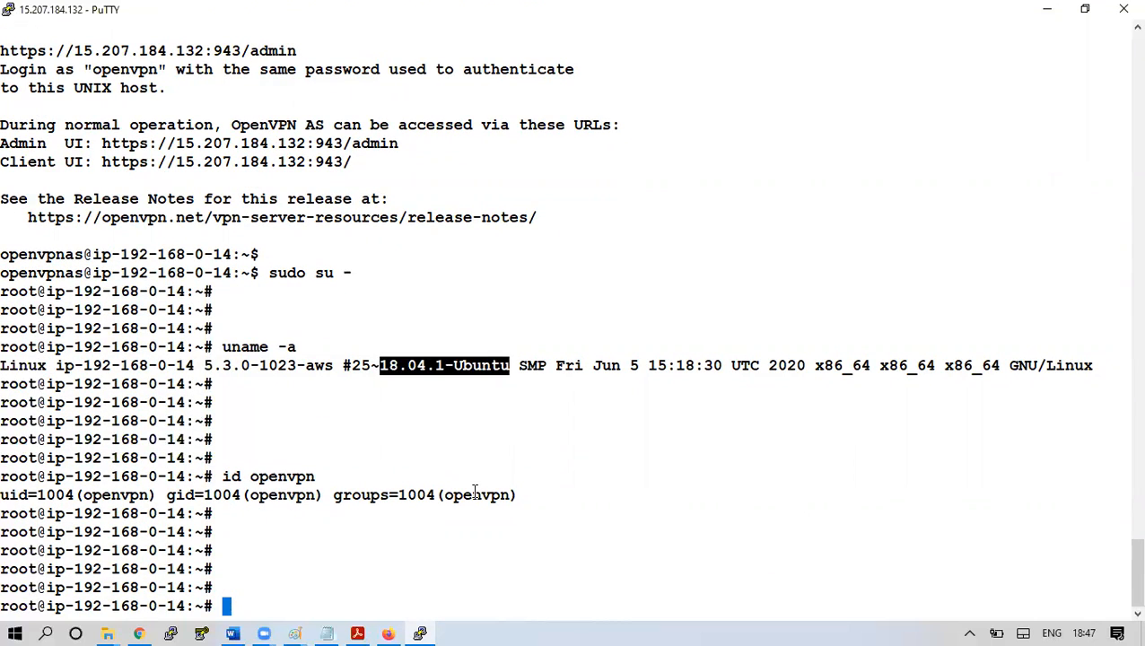
pyautogui.doubleClick(475, 494)
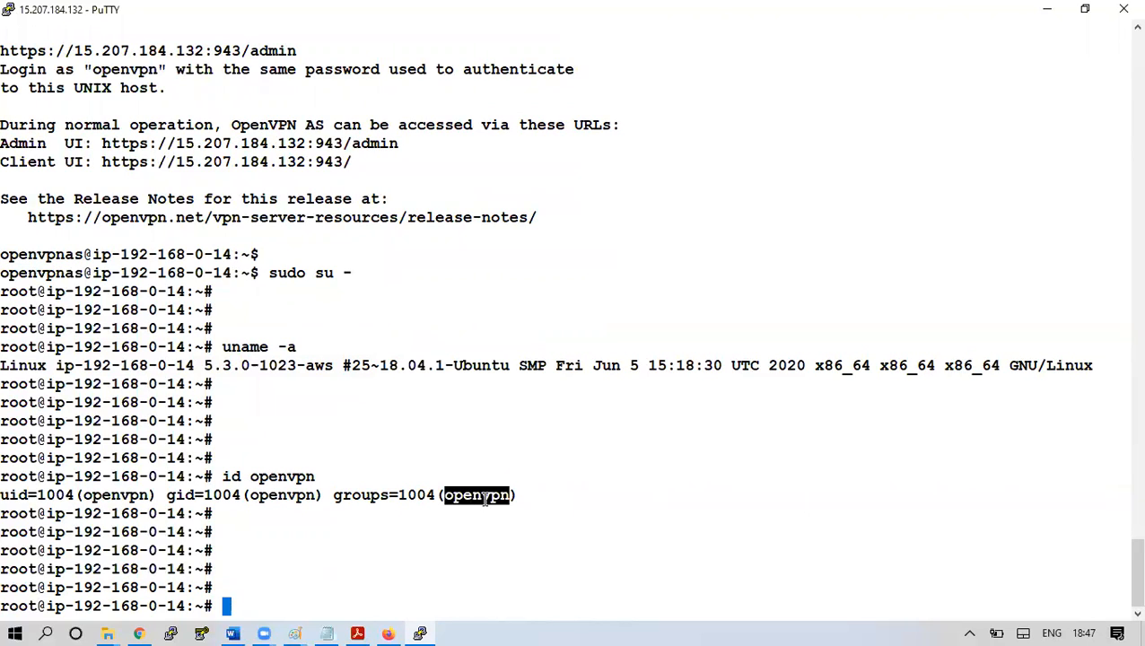
pyautogui.doubleClick(475, 495)
# Set a new password for the openvpn user with 'passwd openvpn', entering it twice
pyautogui.write('???')
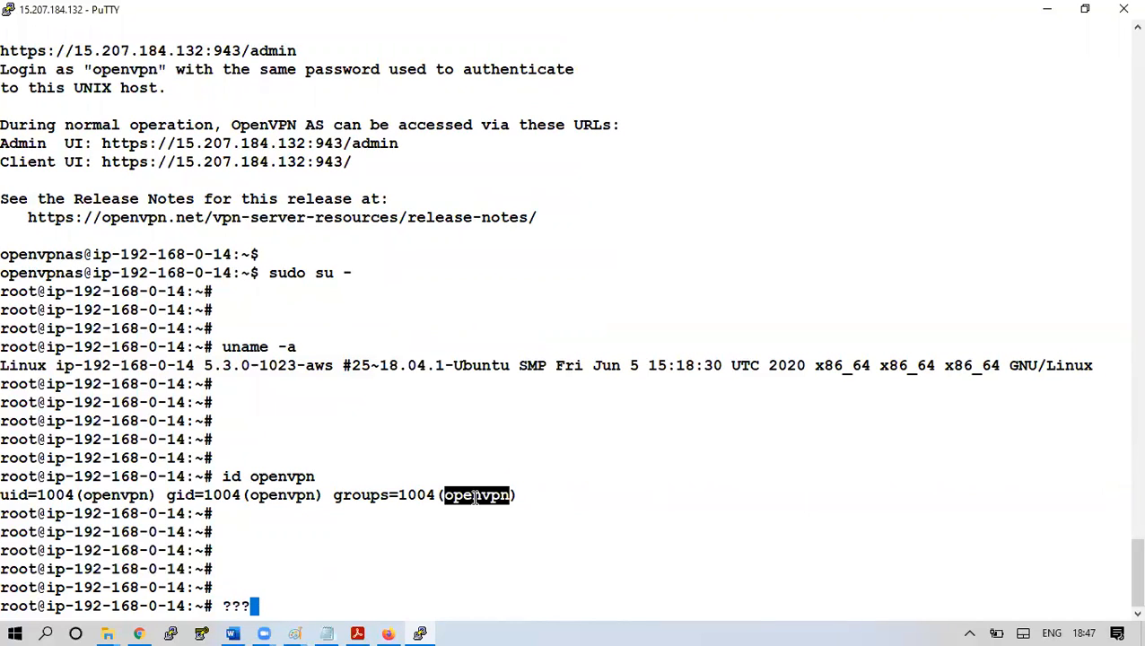
pyautogui.press('BackSpace')
pyautogui.press('BackSpace')
pyautogui.press('BackSpace')
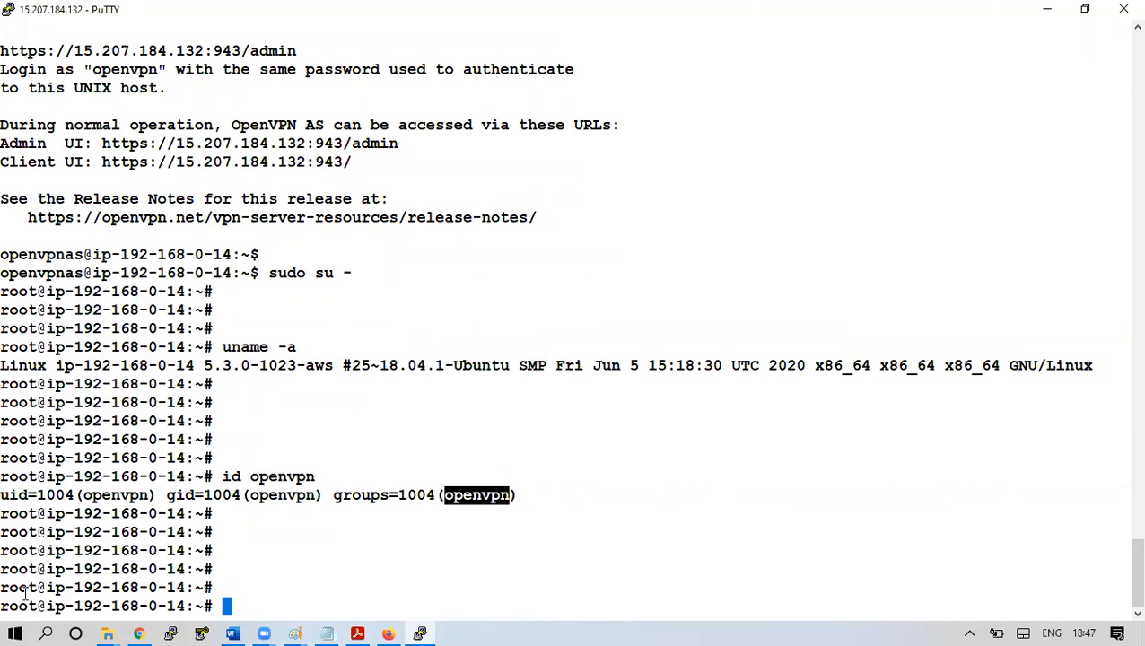
pyautogui.write('passw')
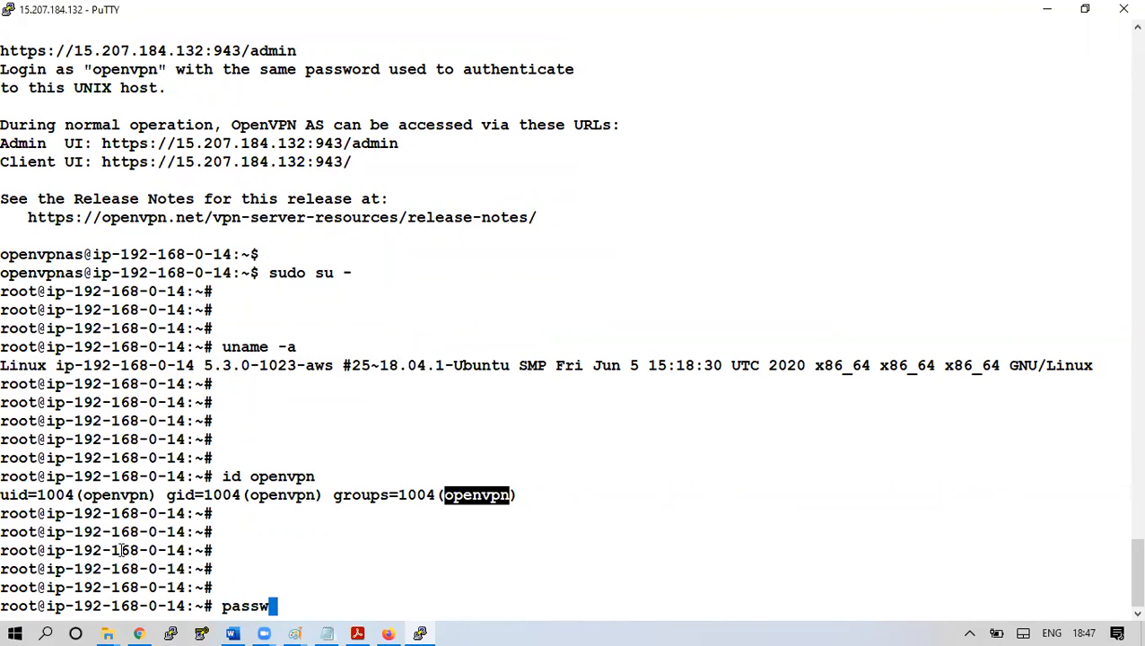
pyautogui.write('d openvpn')
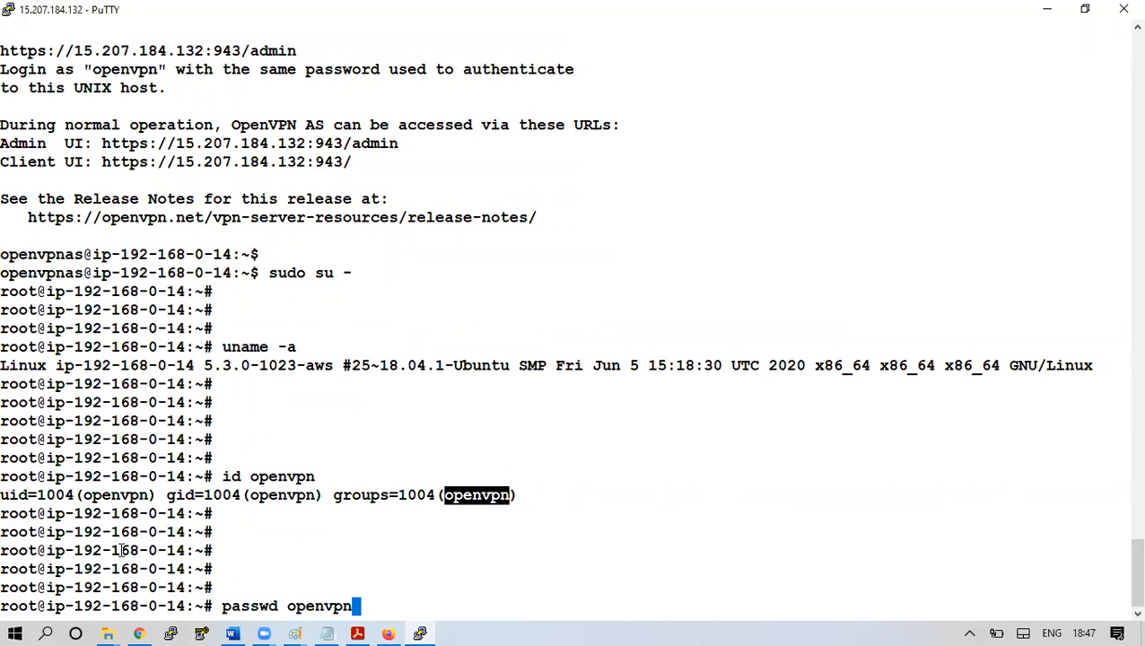
pyautogui.press('Return')
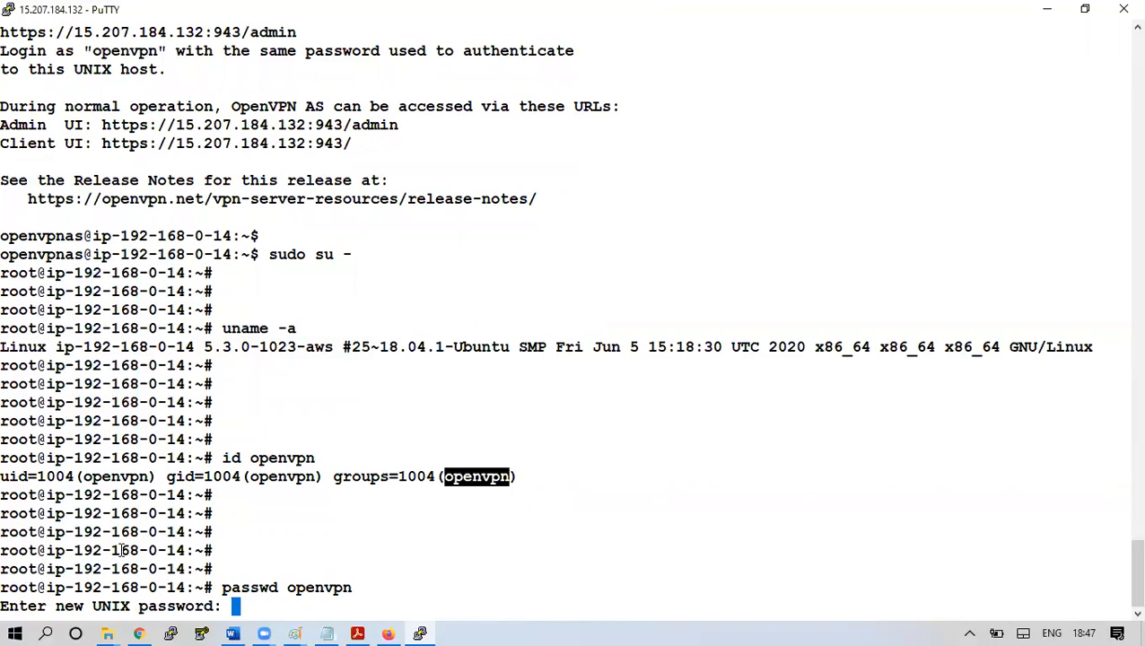
pyautogui.press('Return')
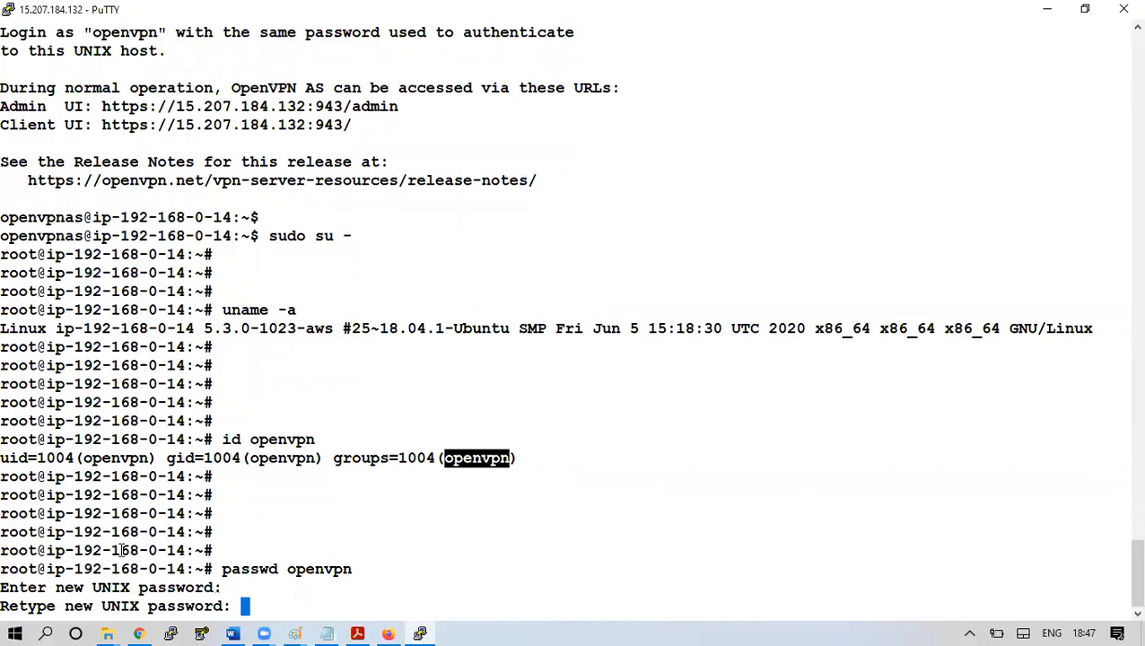
pyautogui.press('Return')
pyautogui.press('Return')
pyautogui.press('Return')
pyautogui.press('Return')
pyautogui.press('Return')
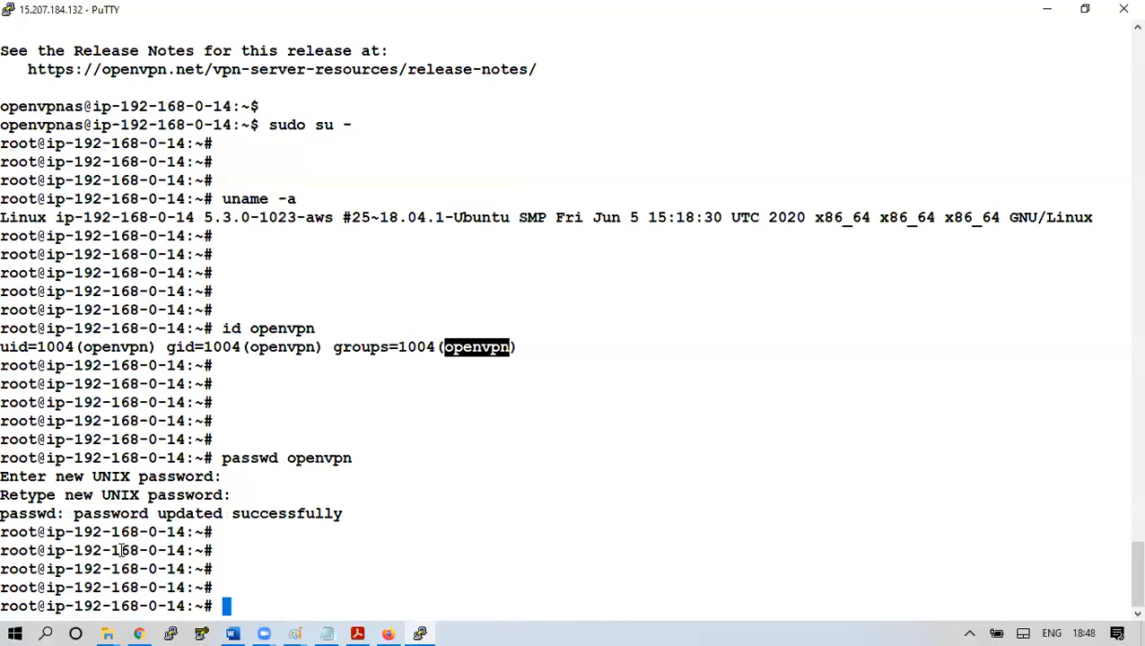
# List the openvpn entries with 'grep openvpn /etc/passwd', noting their shells and home directories
pyautogui.write('grep')
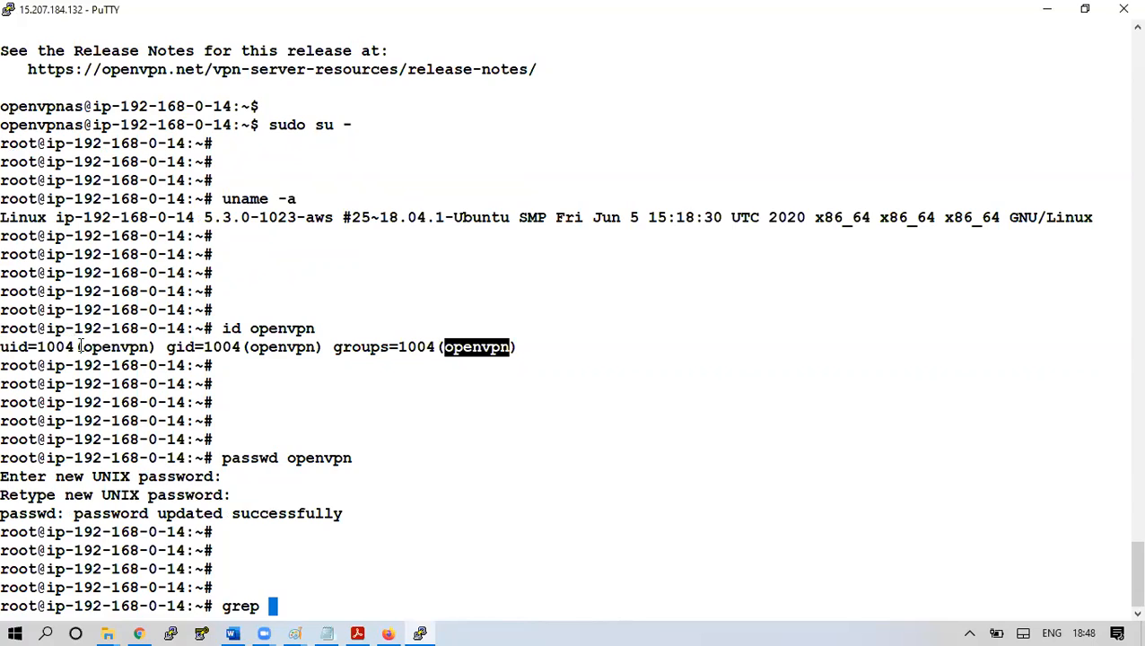
pyautogui.write('openvpn ')
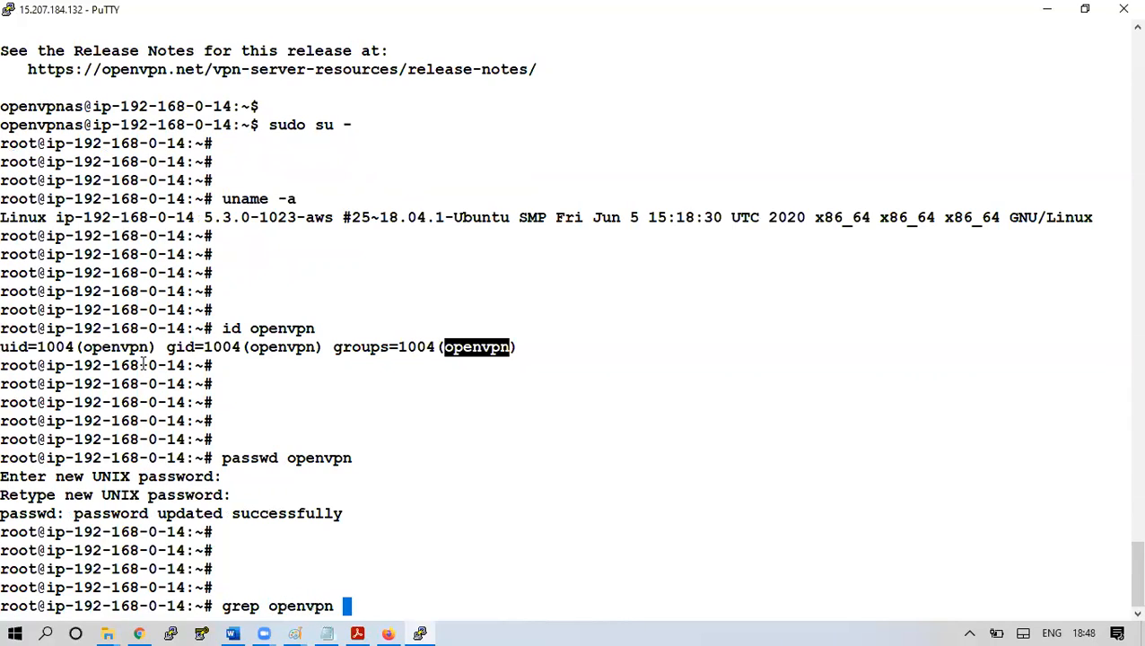
pyautogui.write('/etc/p')
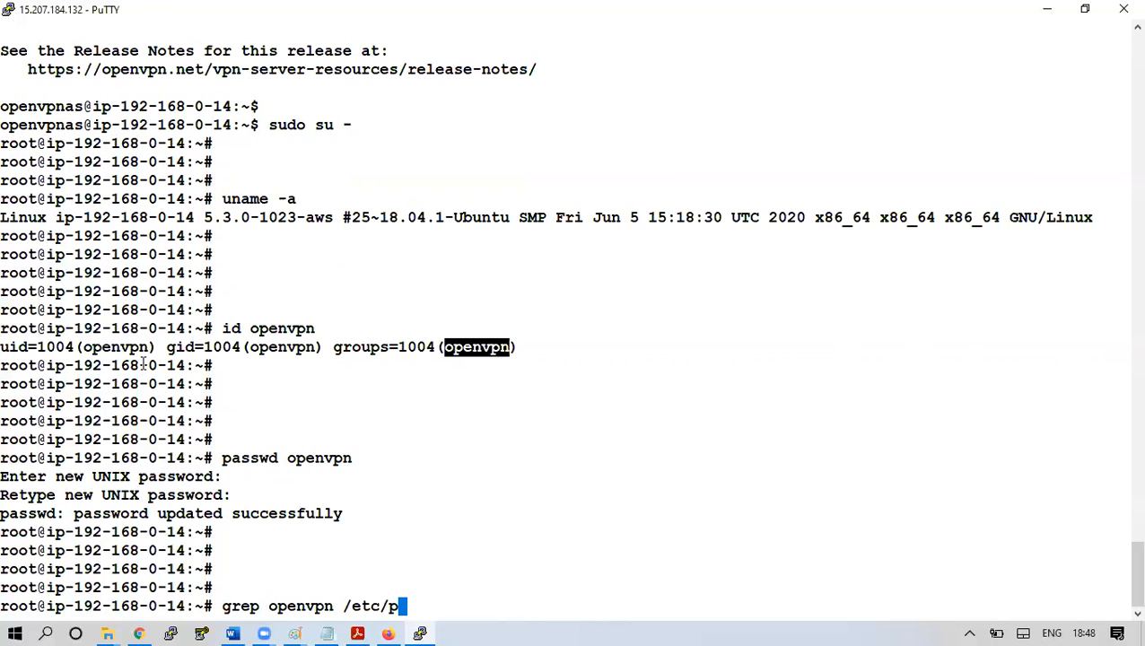
pyautogui.write('asswd')
pyautogui.press('Return')
pyautogui.press('Return')
pyautogui.press('Return')
pyautogui.press('Return')
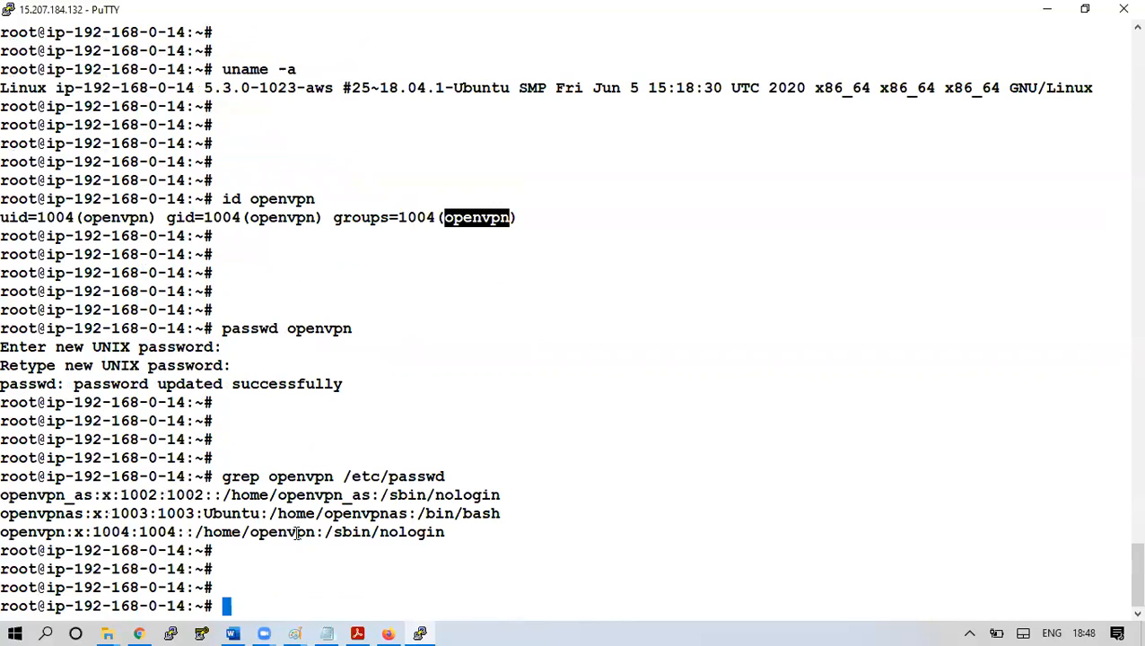
pyautogui.doubleClick(369, 536)
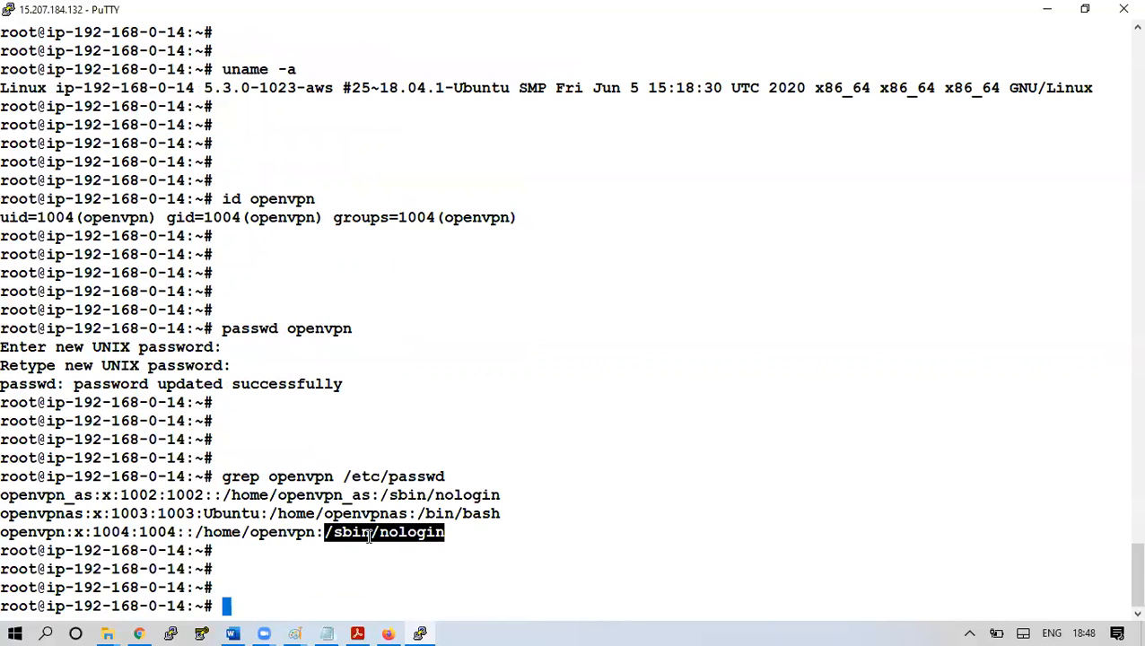
pyautogui.doubleClick(436, 514)
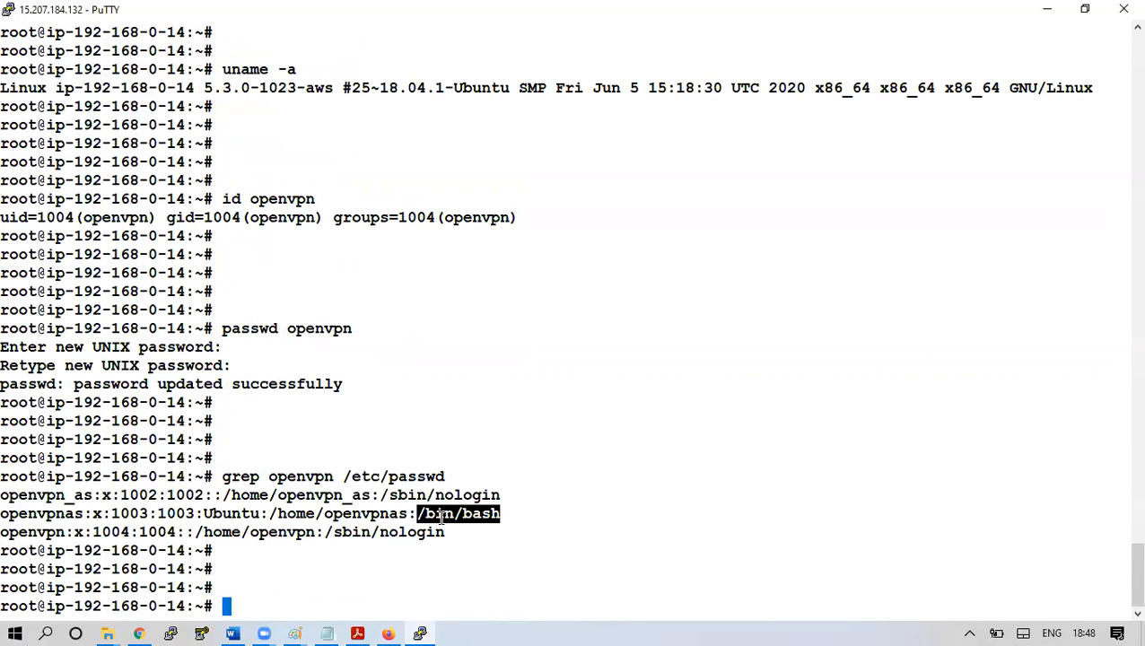
pyautogui.doubleClick(393, 514)
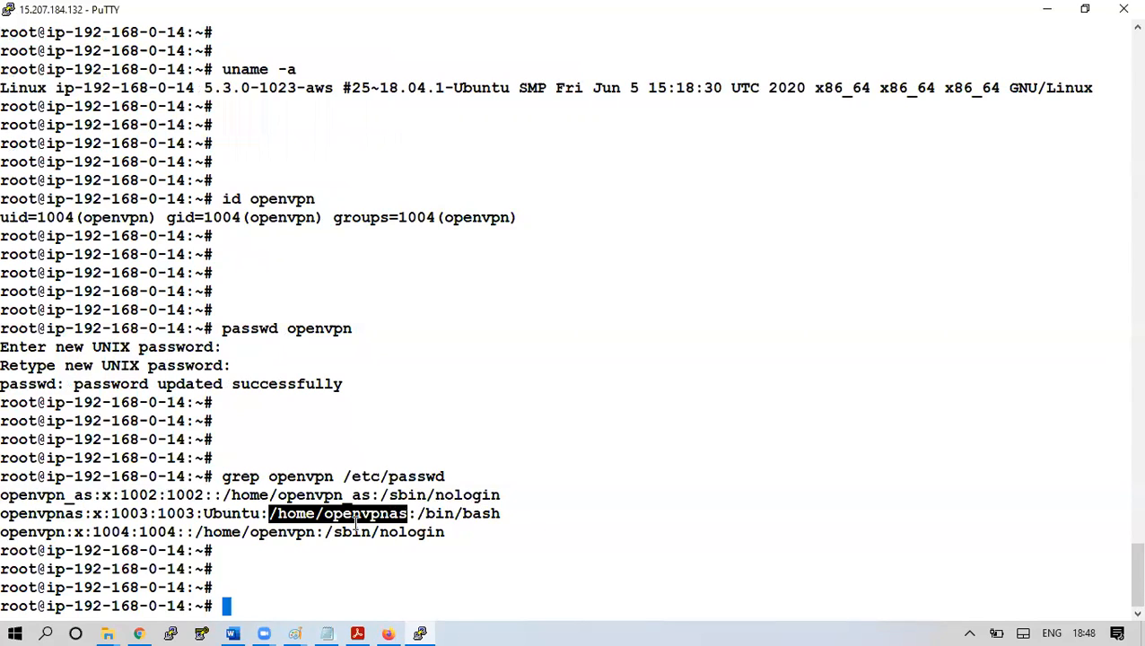
pyautogui.moveTo(251, 533); pyautogui.dragTo(312, 535)
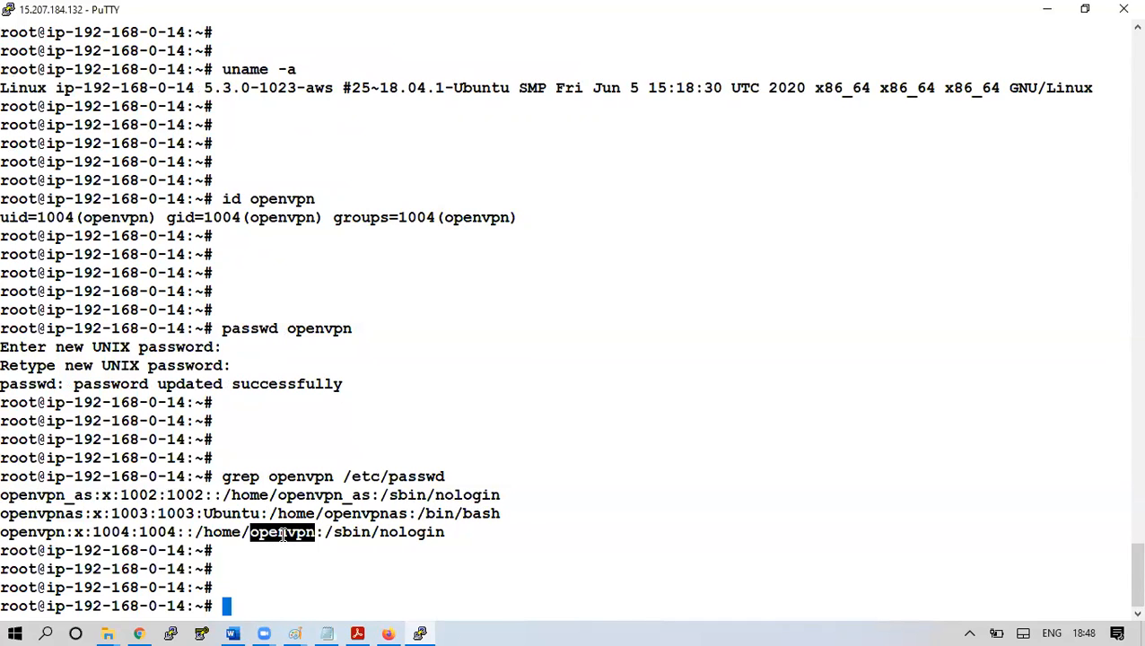
# In Chrome, proceed past the certificate warning to the 15.207.184.132 admin page
pyautogui.click(139, 634)
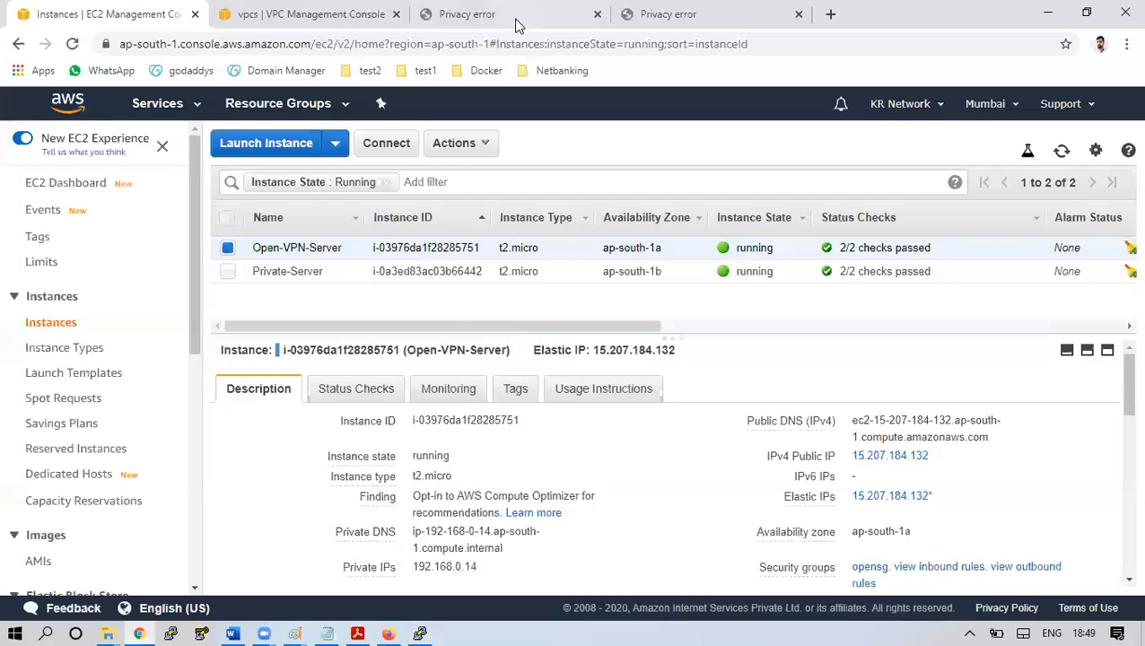
pyautogui.click(489, 13)
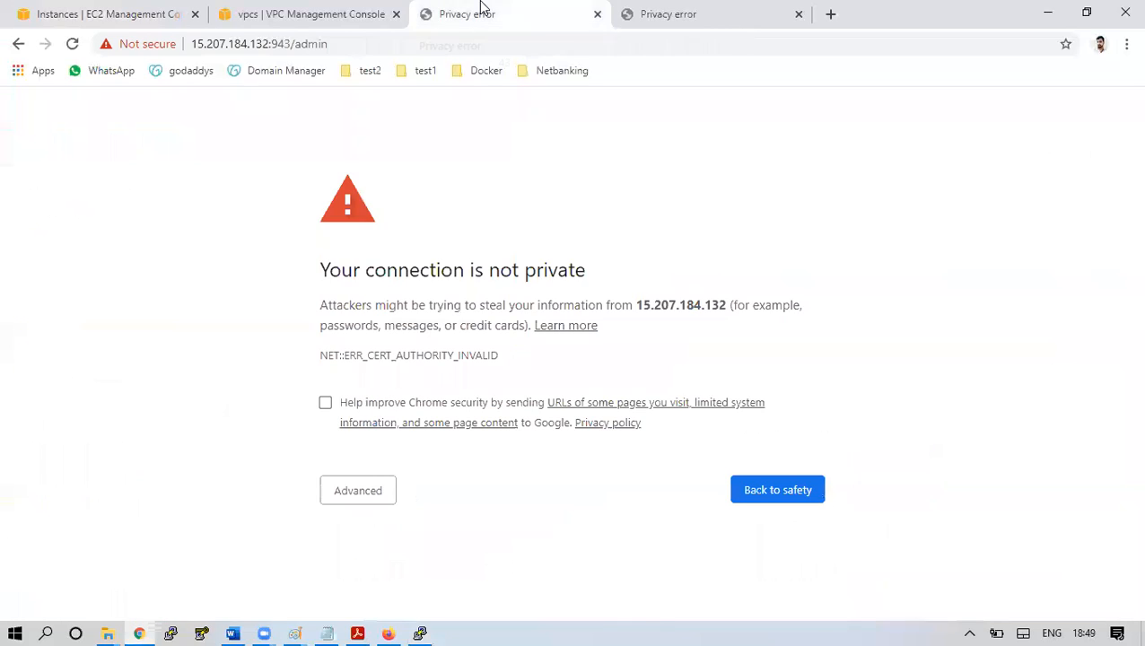
pyautogui.click(372, 495)
pyautogui.scroll(-2, 1120, 582)
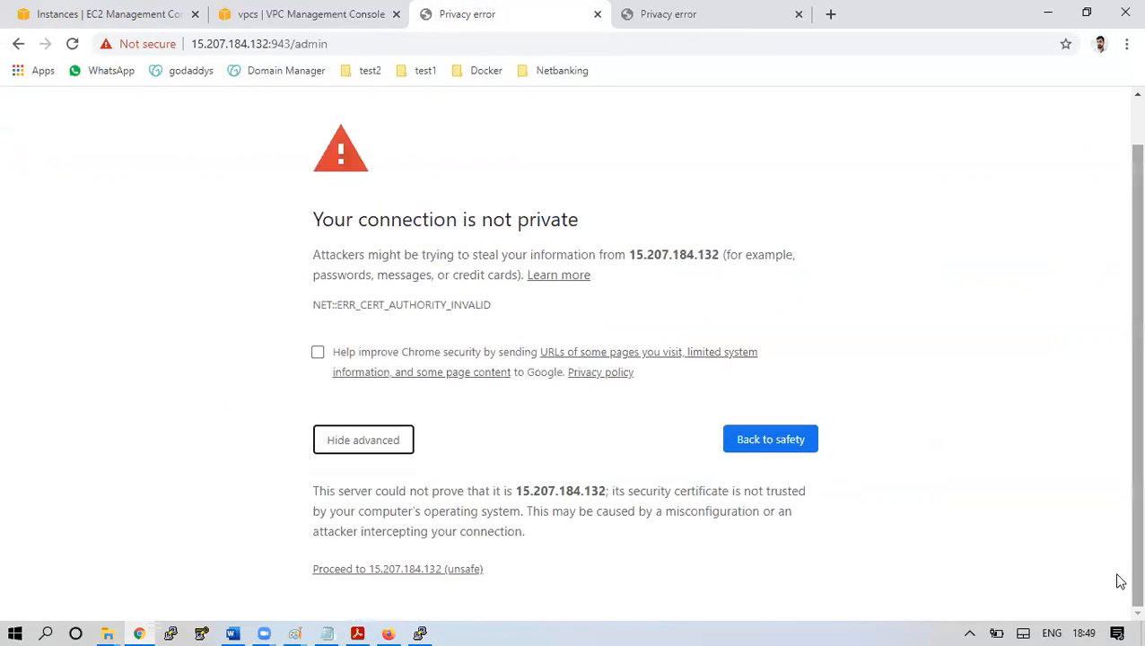
pyautogui.click(430, 575)
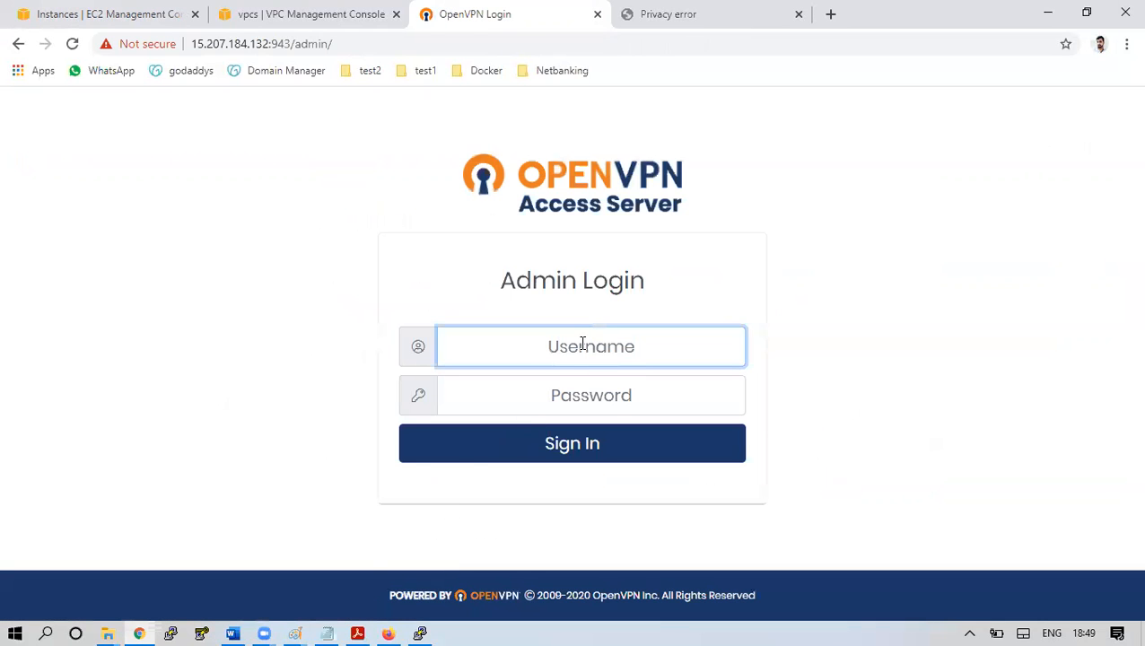
# Sign in to the Admin UI as openvpn, accept the EULA, and note 2 VPN connections allowed
pyautogui.write('openvp')
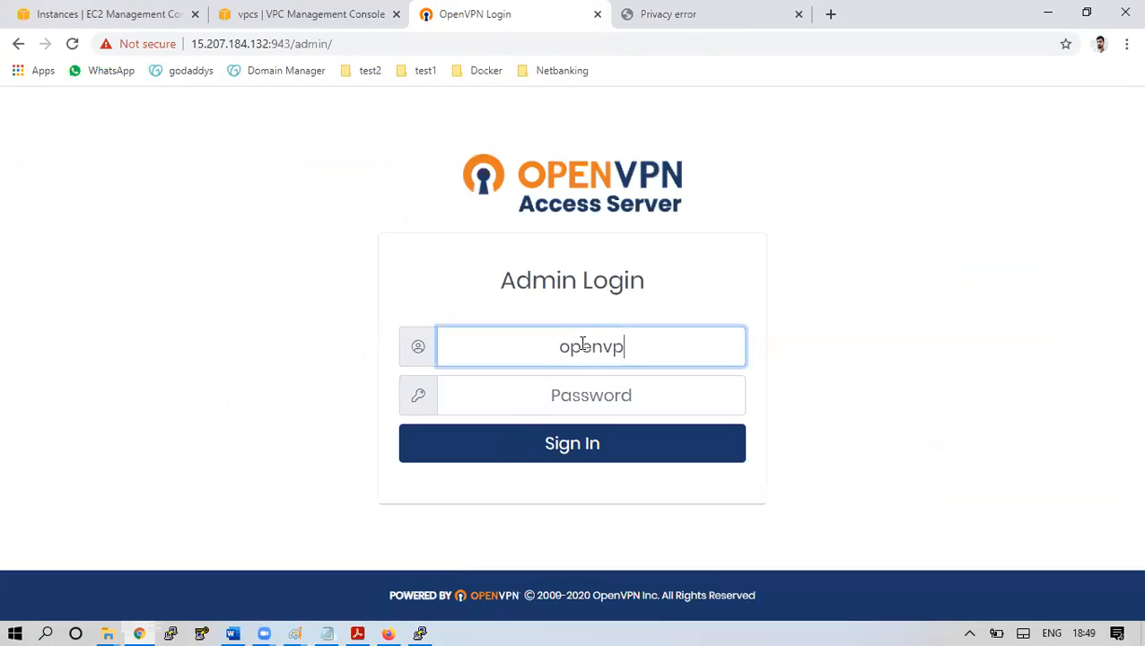
pyautogui.write('n')
pyautogui.press('Tab')
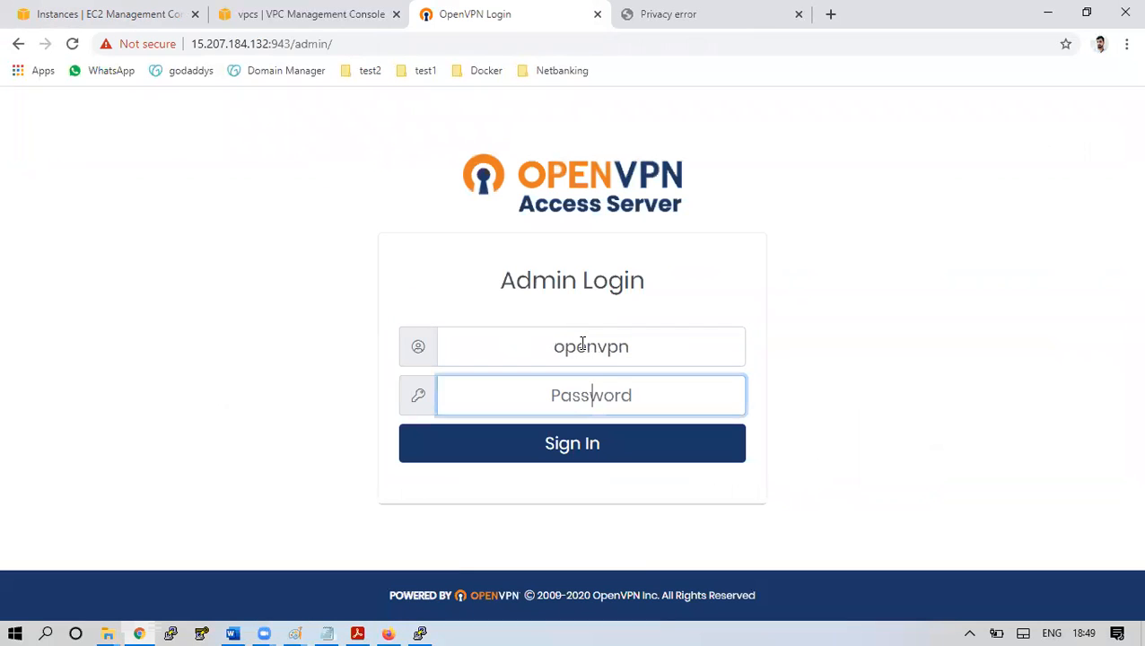
pyautogui.write('******')
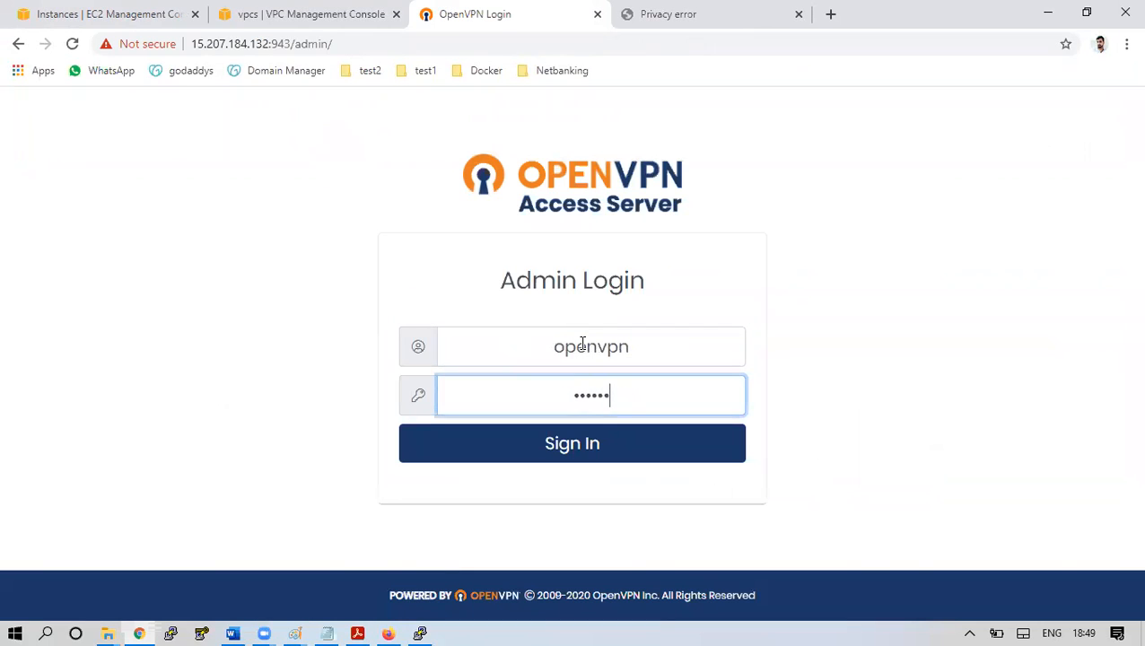
pyautogui.click(594, 447)
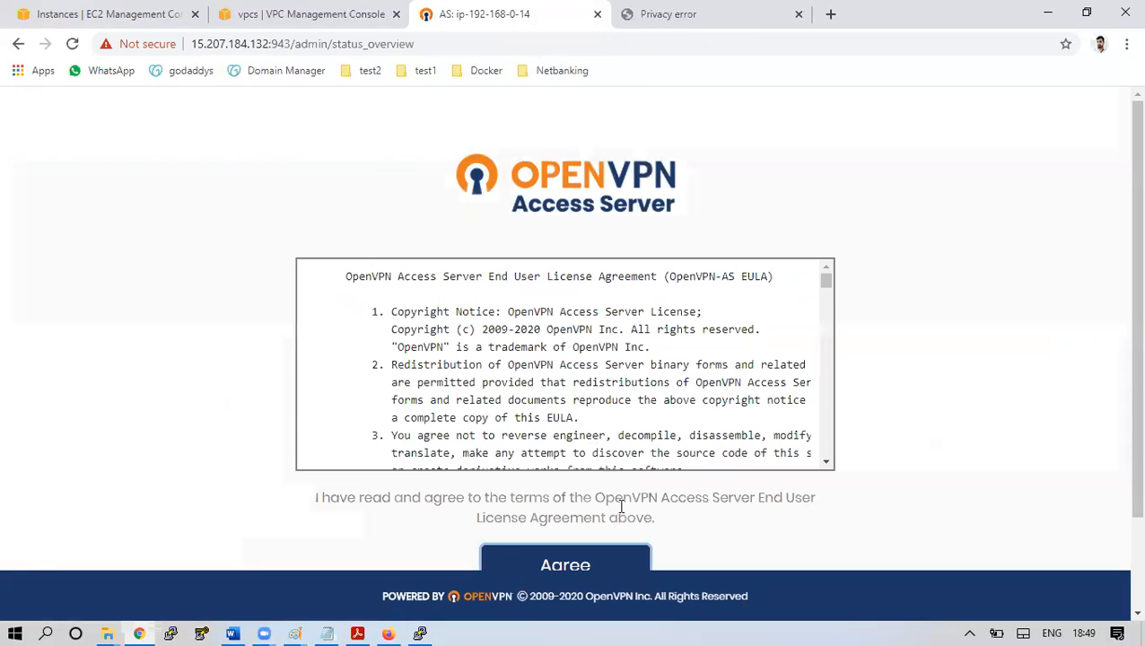
pyautogui.click(613, 565)
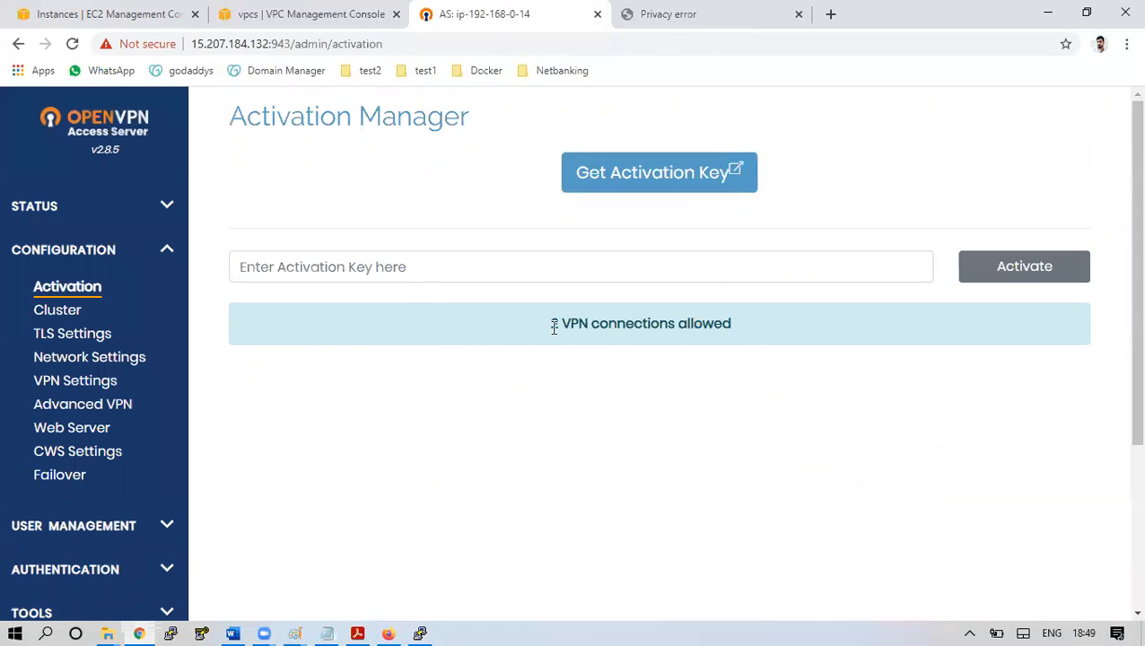
pyautogui.moveTo(554, 327); pyautogui.dragTo(734, 327)
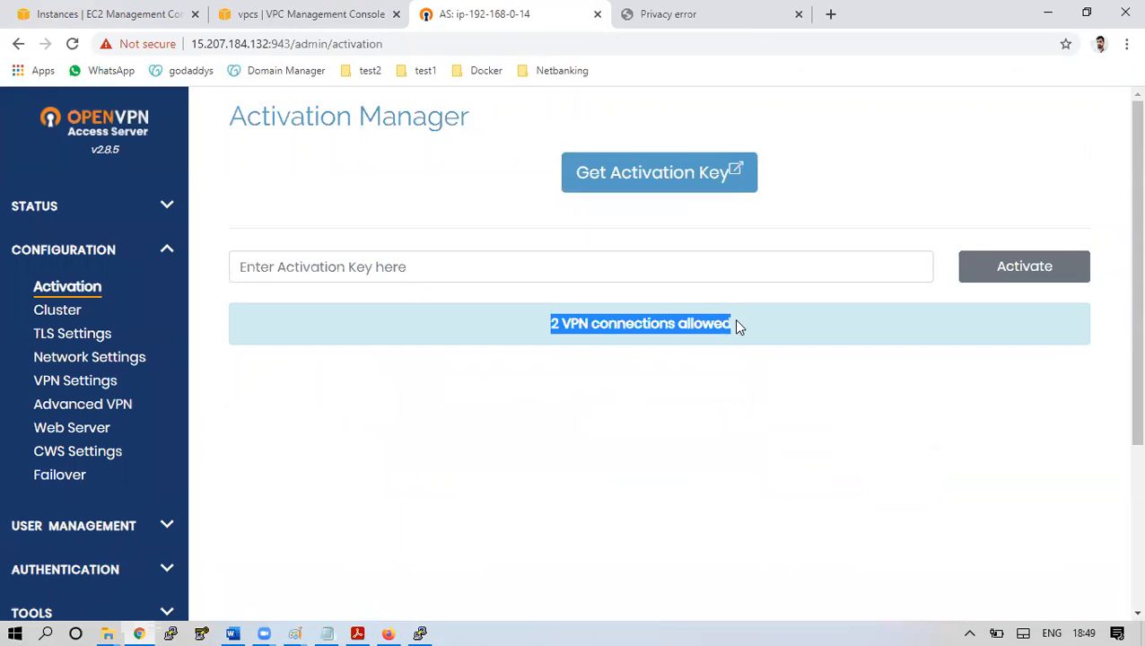
# On Status Overview, highlight the 0 active users and the server address 15.207.184.132
pyautogui.click(60, 207)
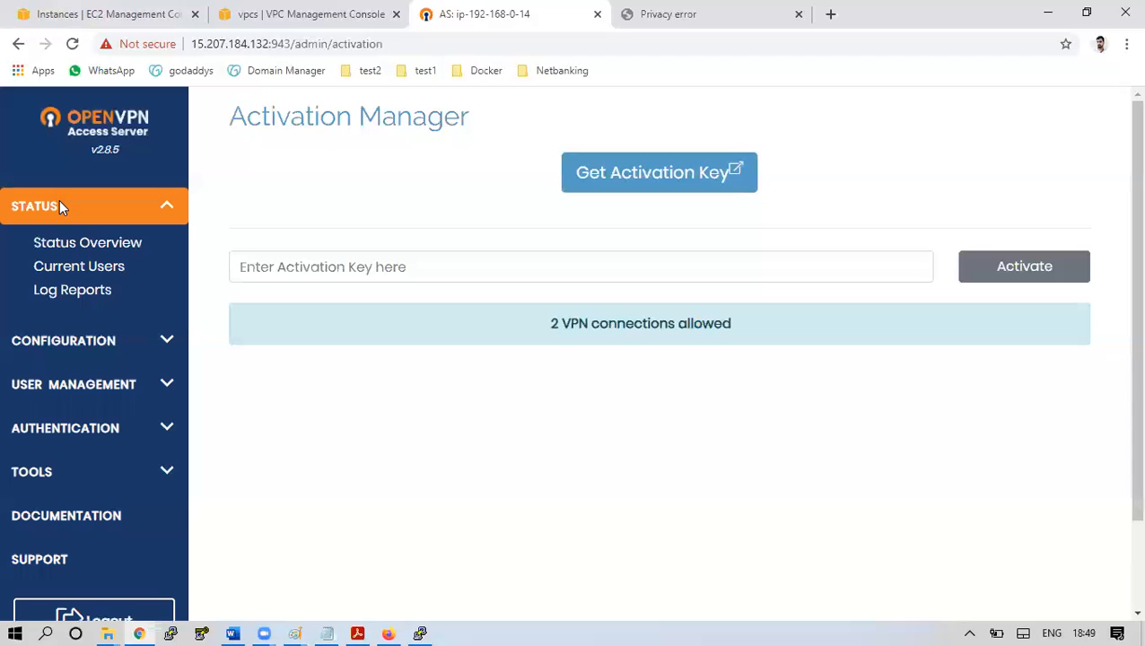
pyautogui.click(87, 244)
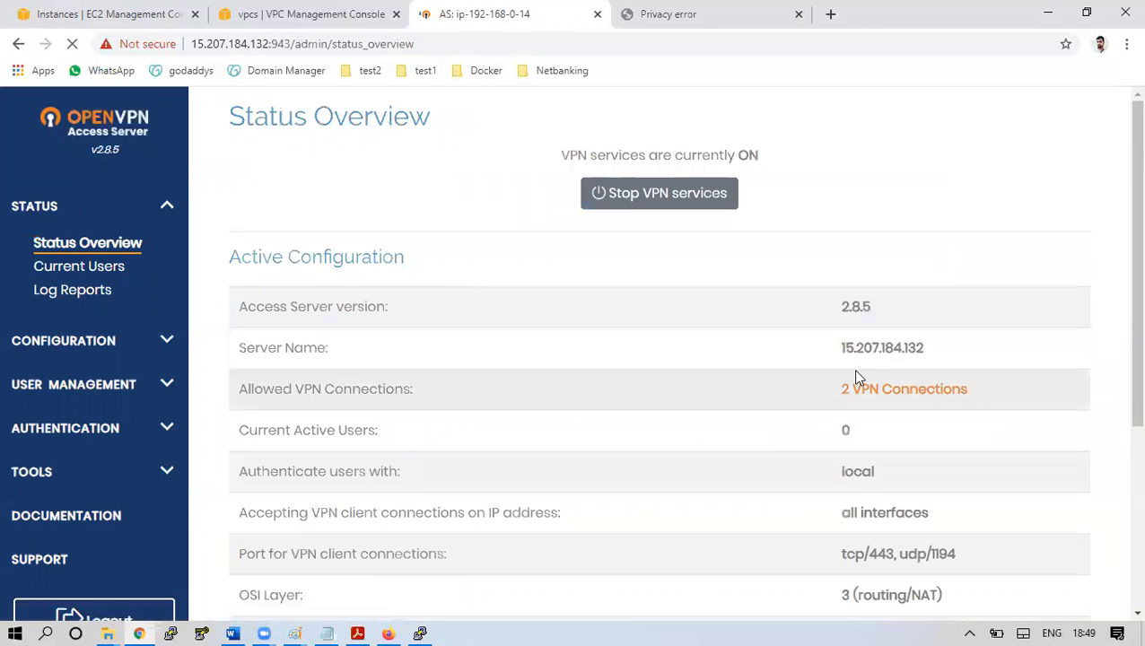
pyautogui.moveTo(264, 427); pyautogui.dragTo(1019, 433)
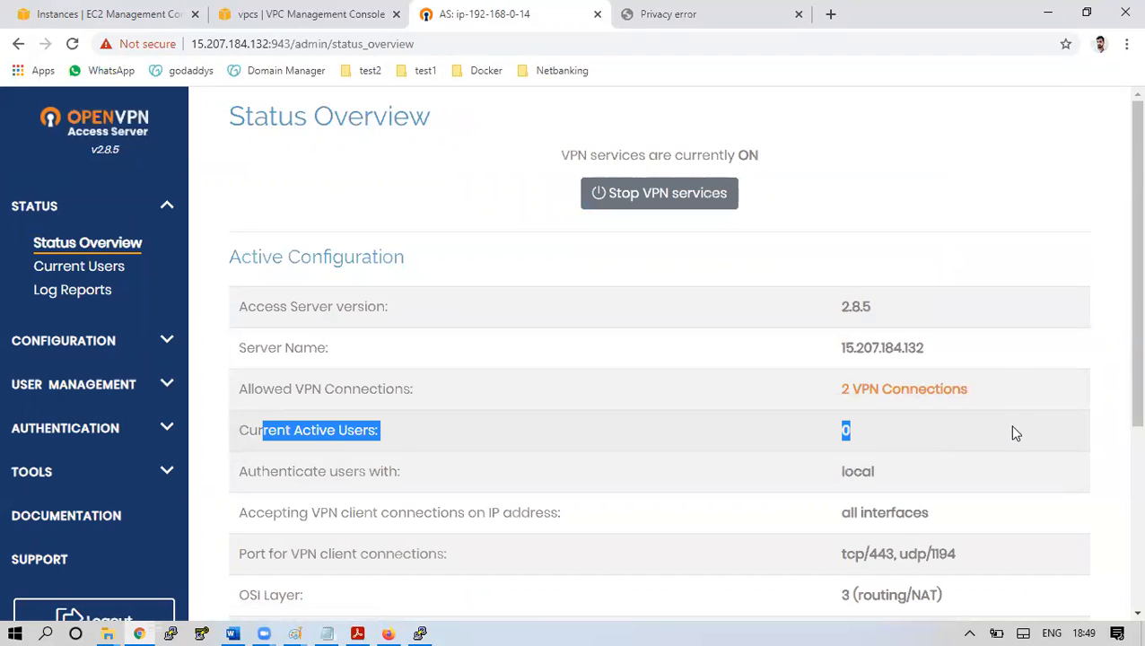
pyautogui.moveTo(844, 345); pyautogui.dragTo(915, 350)
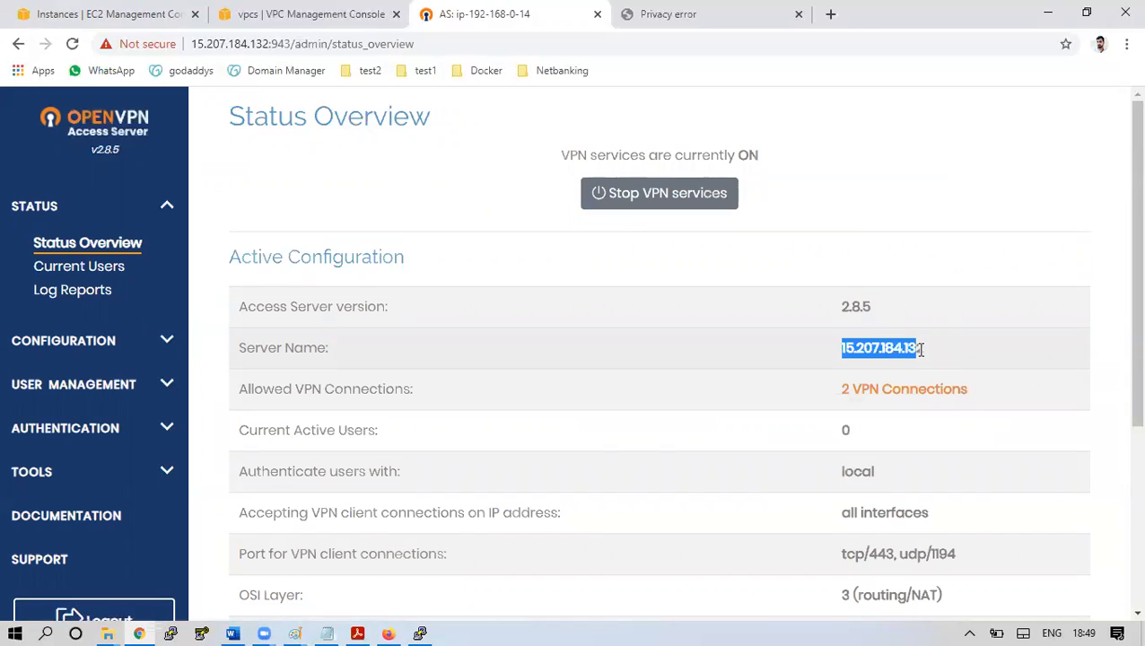
pyautogui.moveTo(925, 355); pyautogui.dragTo(844, 353)
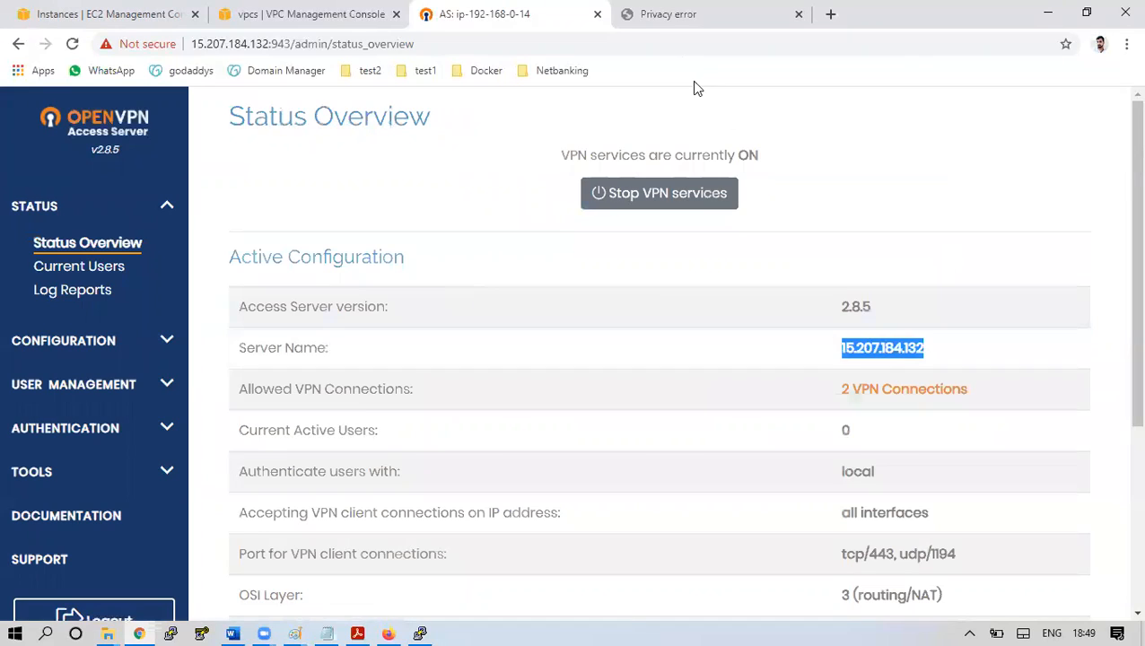
pyautogui.click(665, 14)
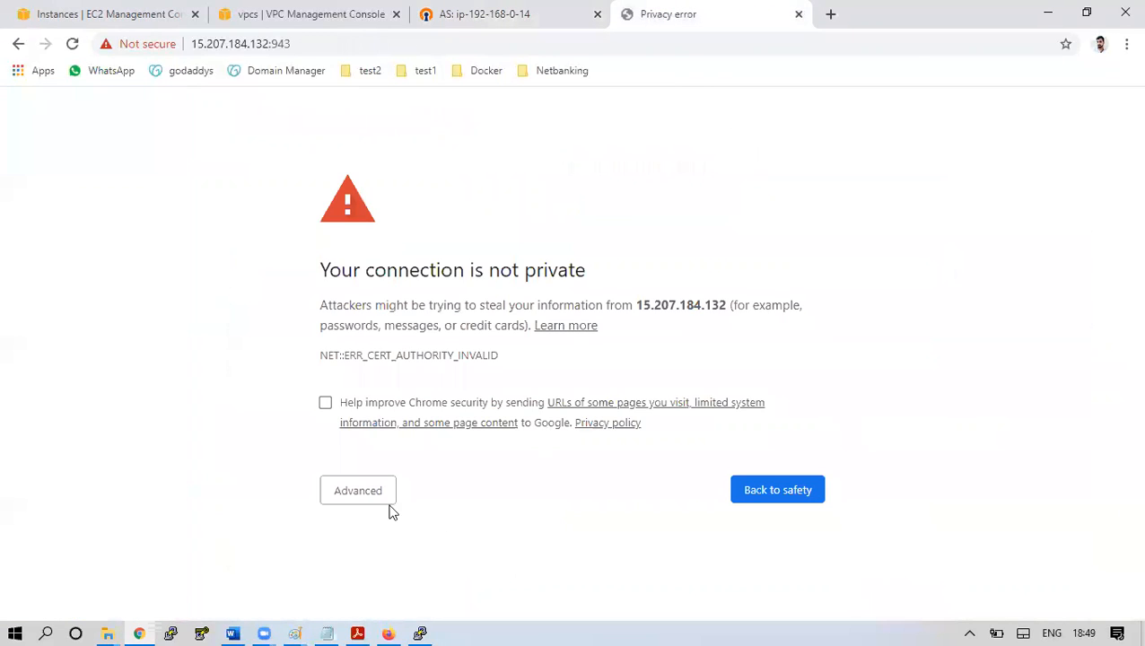
# Proceed past the certificate warning and sign in to the Client UI as the openvpn user
pyautogui.click(361, 498)
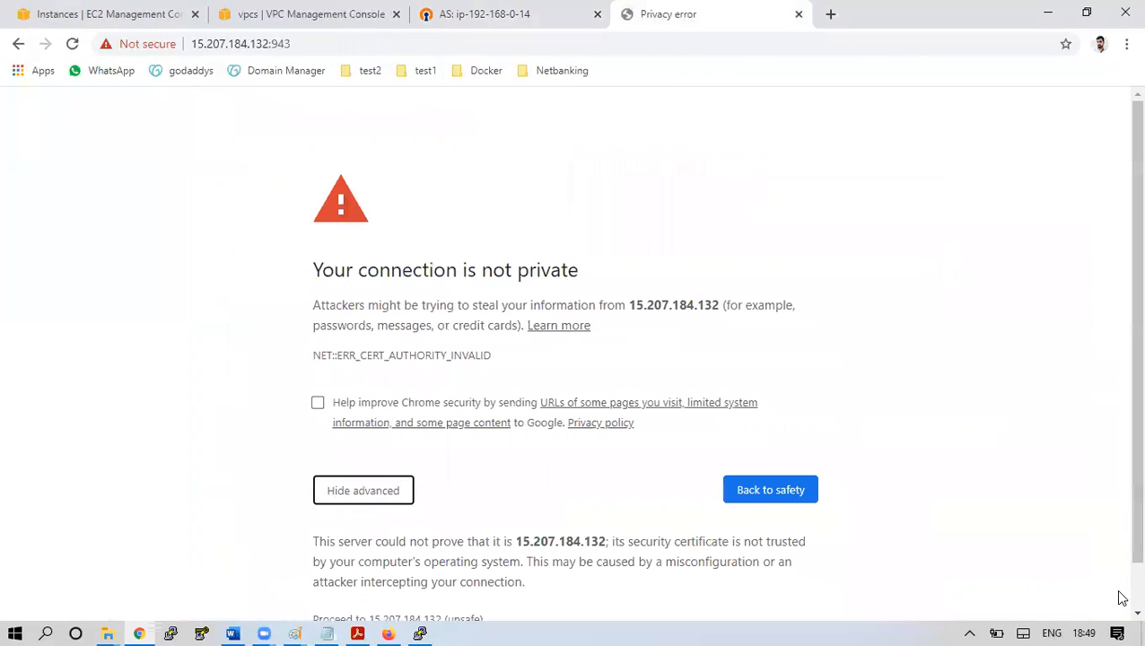
pyautogui.scroll(-1, 1122, 598)
pyautogui.click(395, 570)
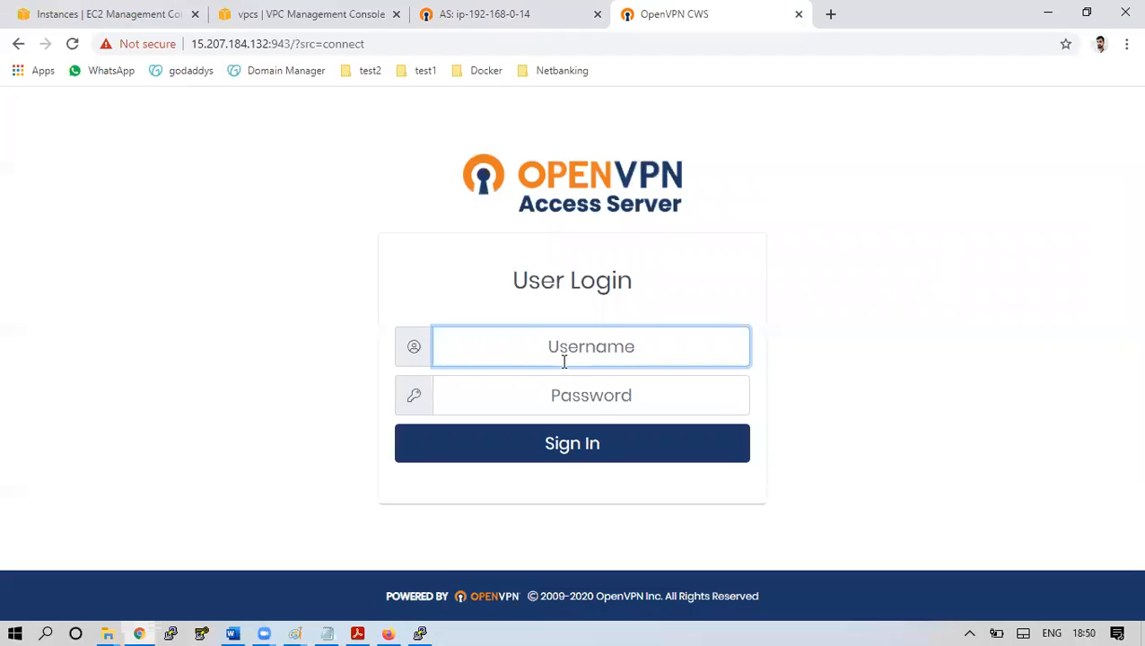
pyautogui.write('openvpn')
pyautogui.press('Tab')
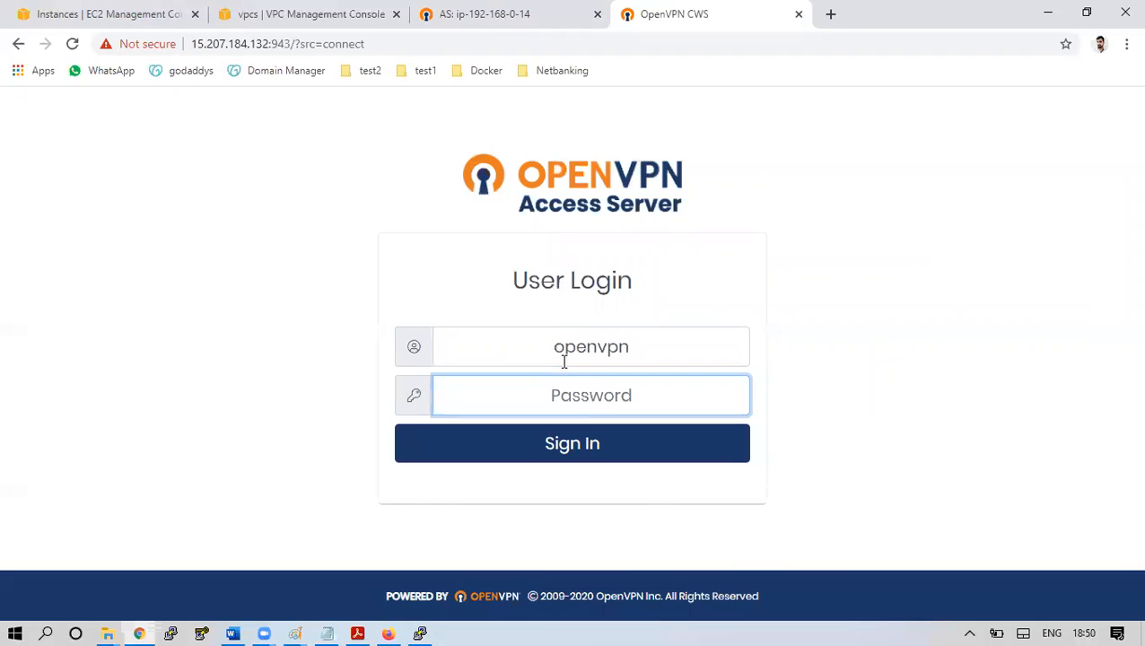
pyautogui.write('******')
pyautogui.press('Return')
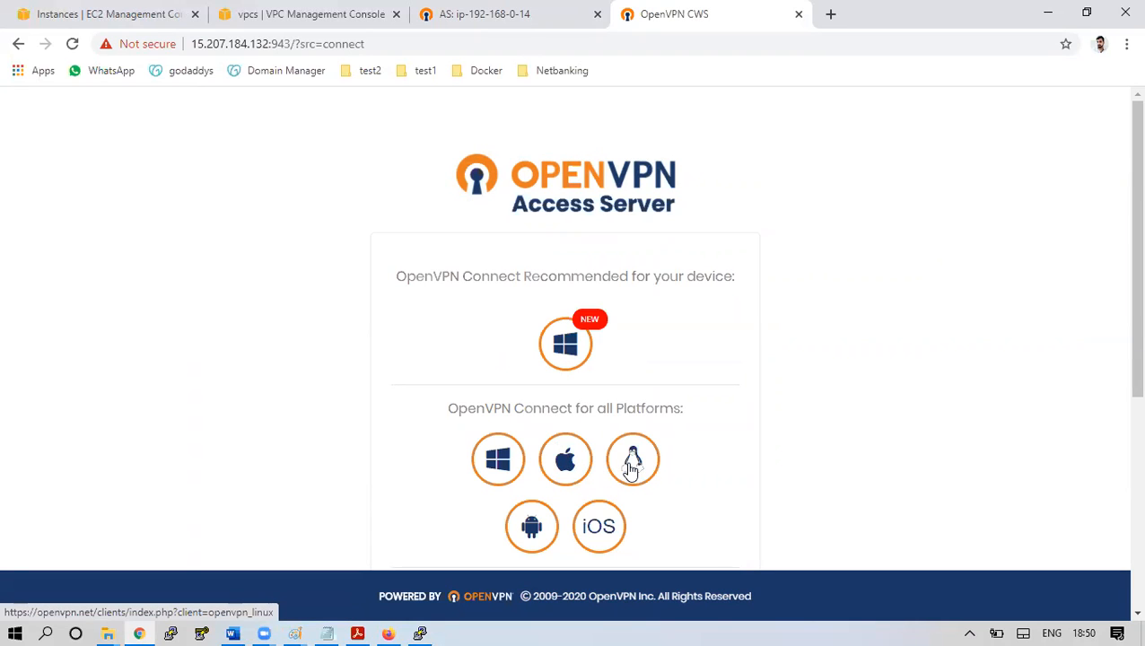
# Download the Windows OpenVPN Connect installer and run it anyway past SmartScreen
pyautogui.click(573, 358)
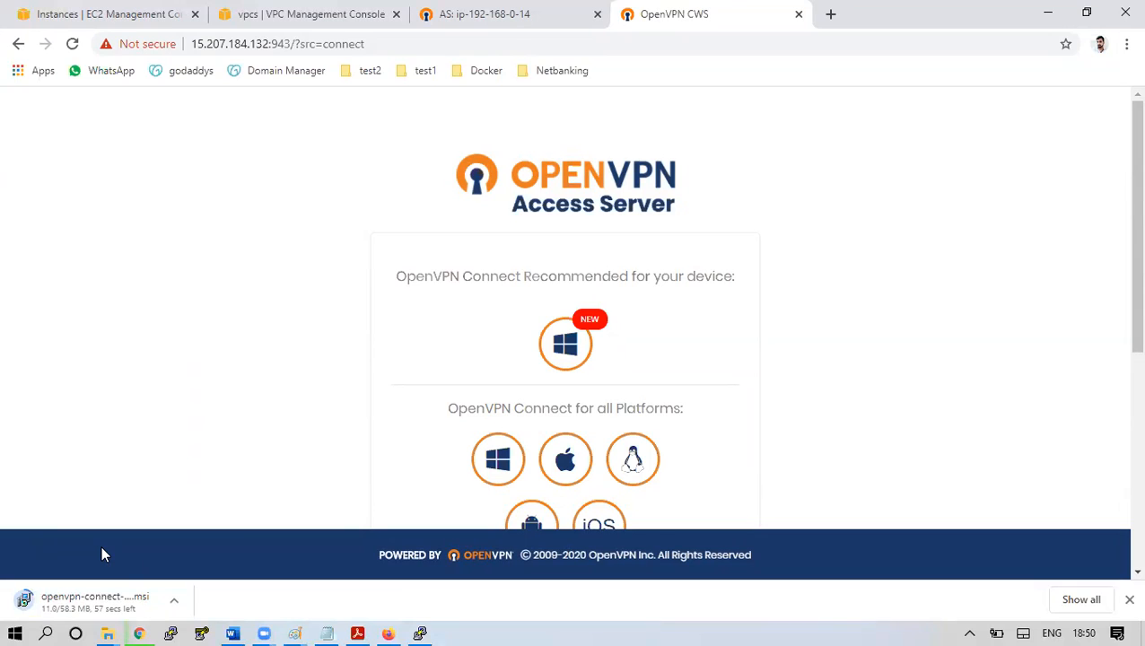
pyautogui.click(88, 606)
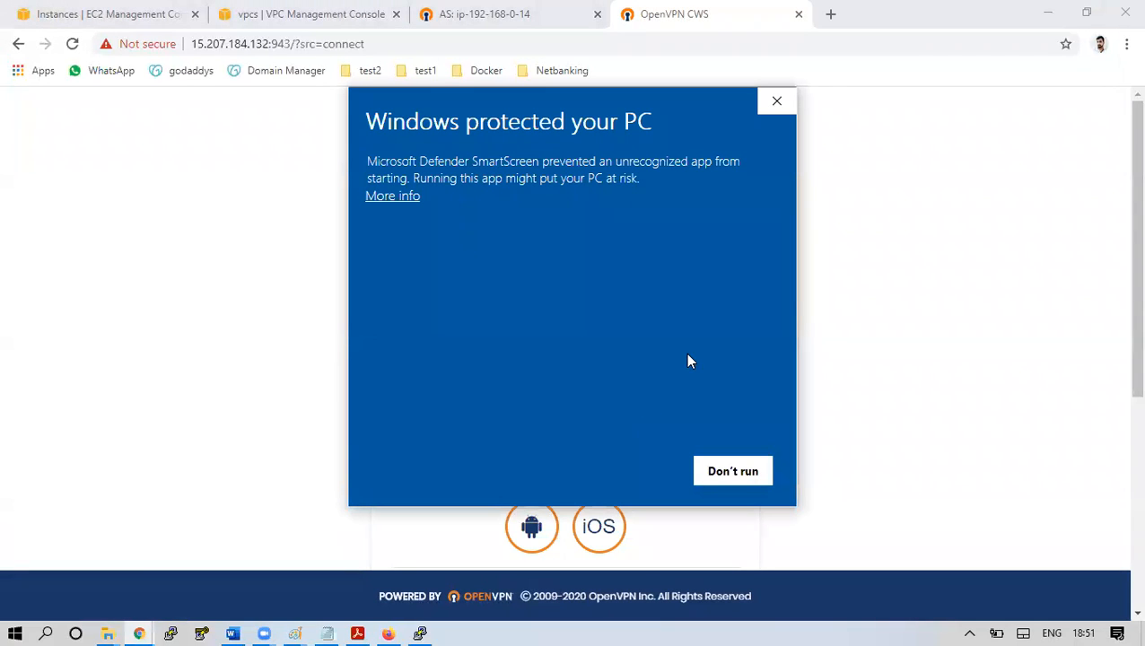
pyautogui.click(390, 197)
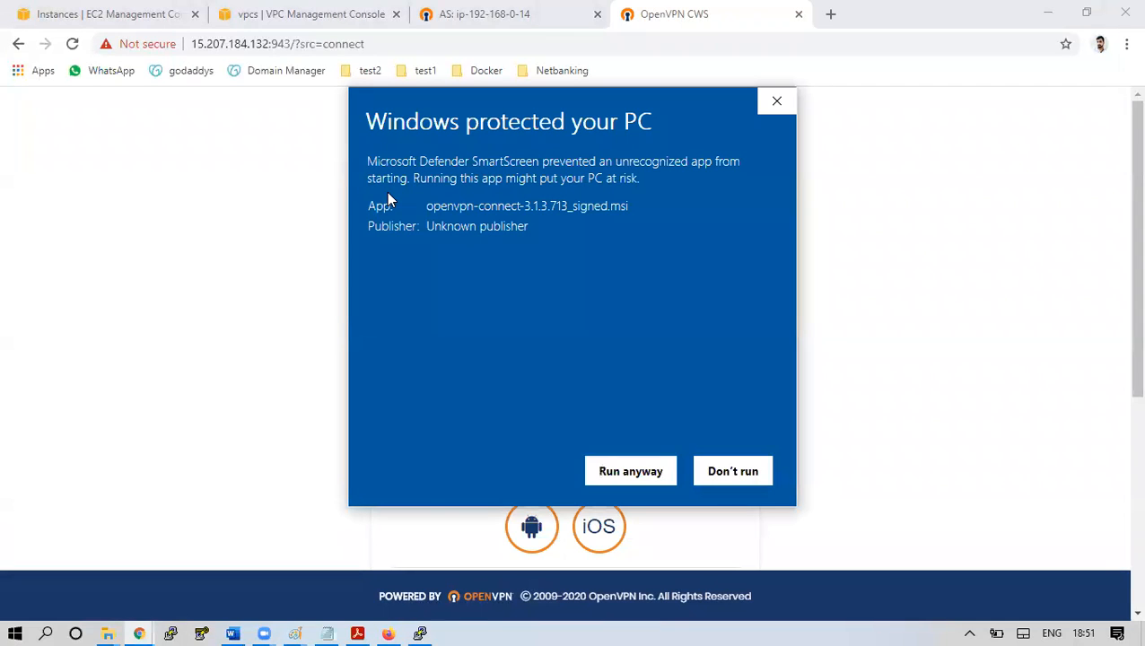
pyautogui.click(643, 471)
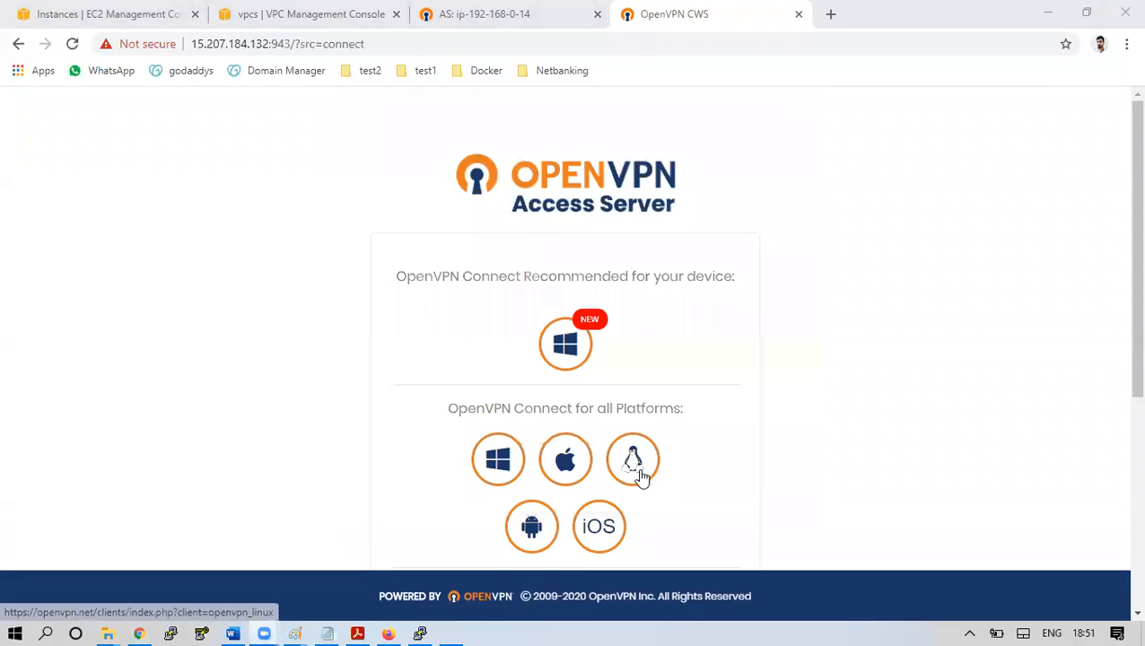
# Install OpenVPN Connect through the setup wizard, accepting the license, and finish
pyautogui.click(453, 633)
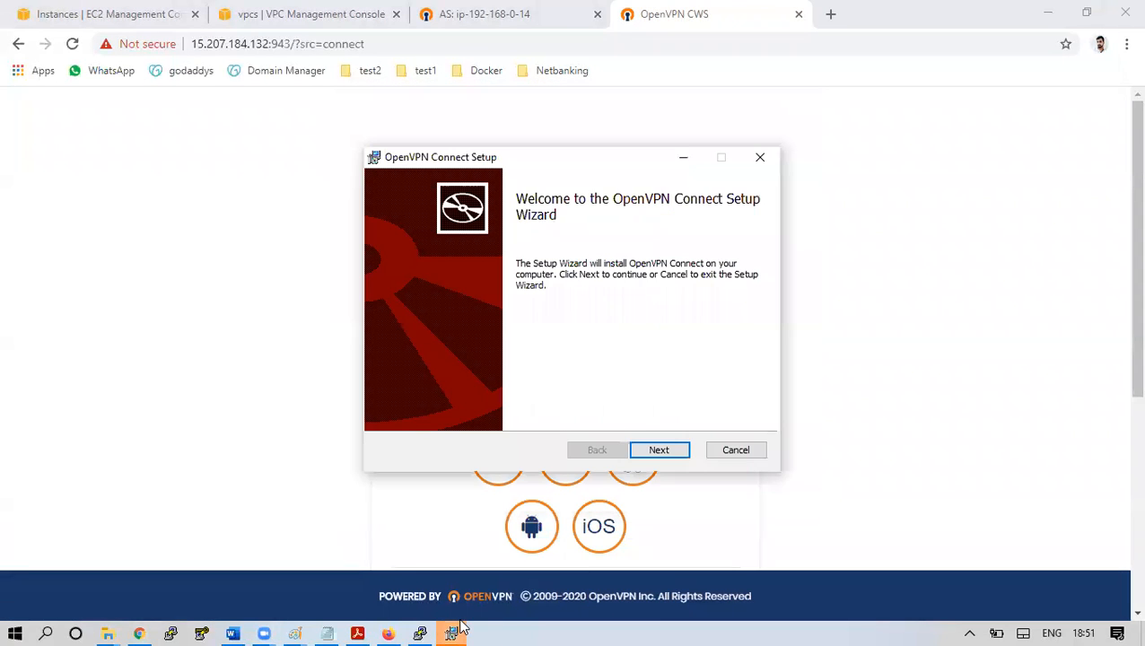
pyautogui.click(671, 448)
pyautogui.click(574, 413)
pyautogui.click(647, 451)
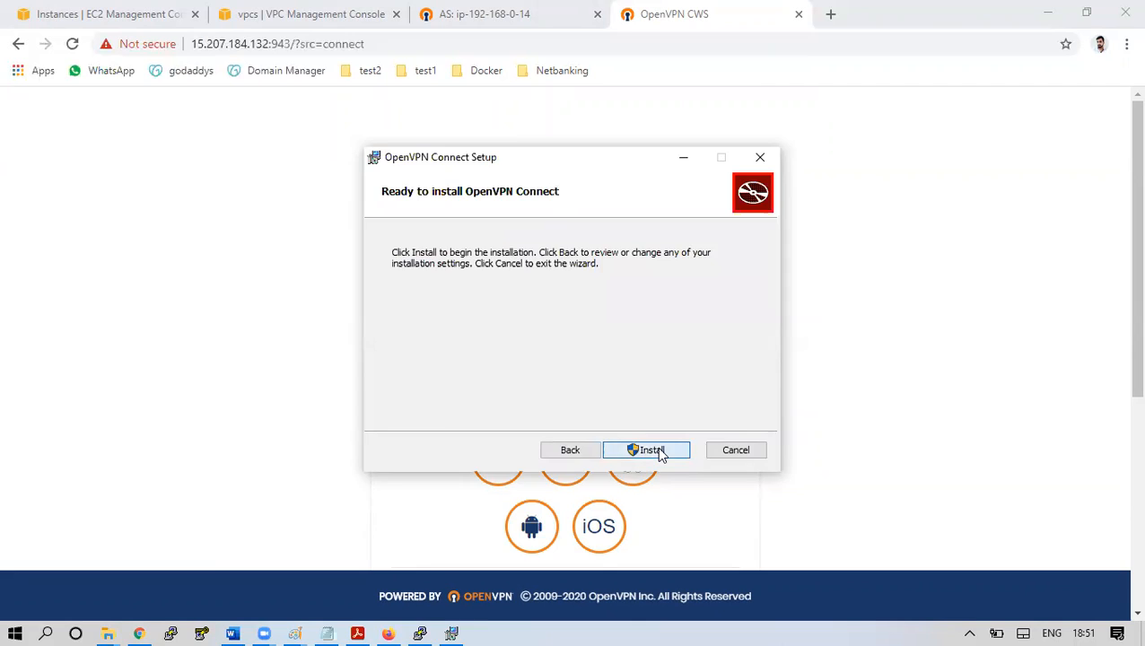
pyautogui.click(648, 450)
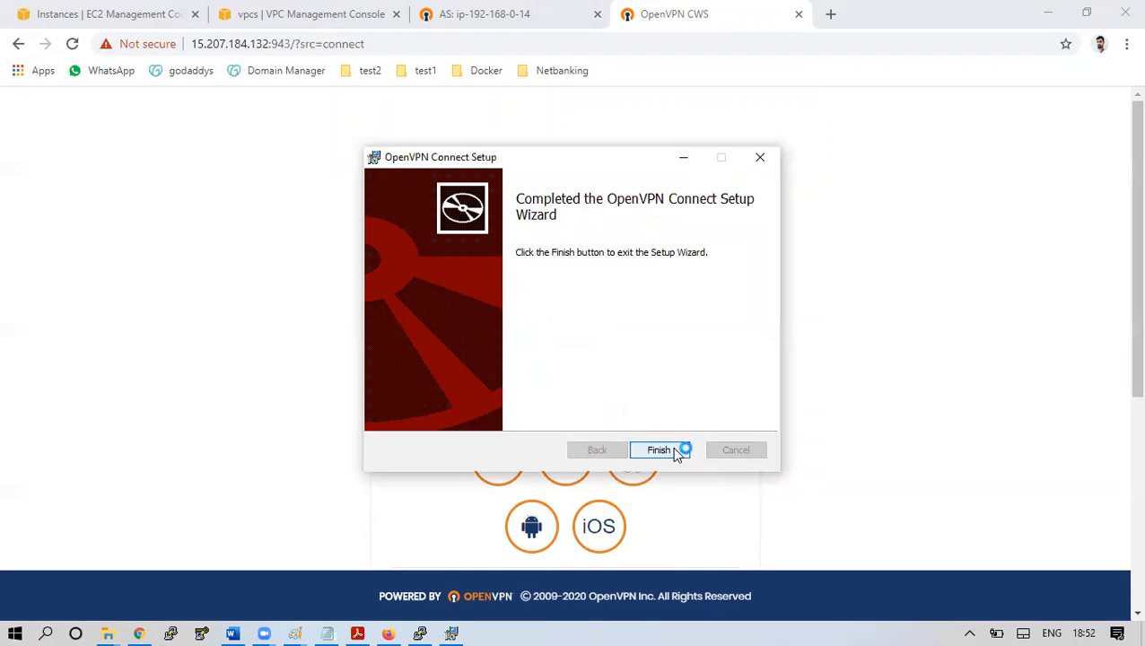
pyautogui.click(660, 450)
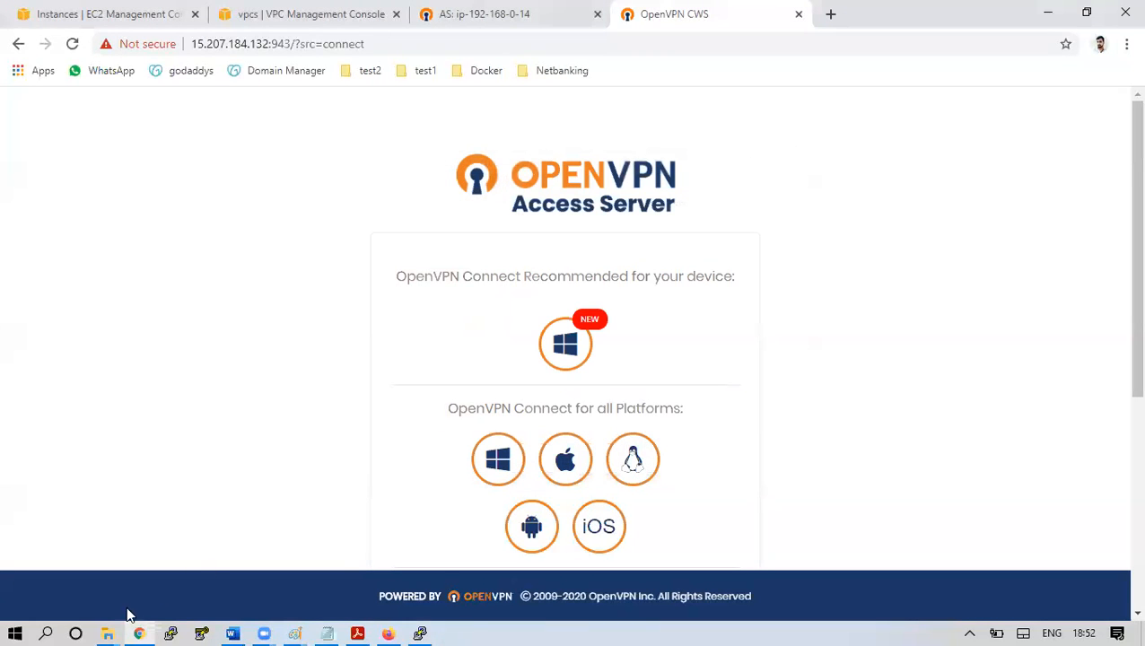
# Find OpenVPN Connect in Windows search and launch it
pyautogui.click(45, 632)
pyautogui.write('op')
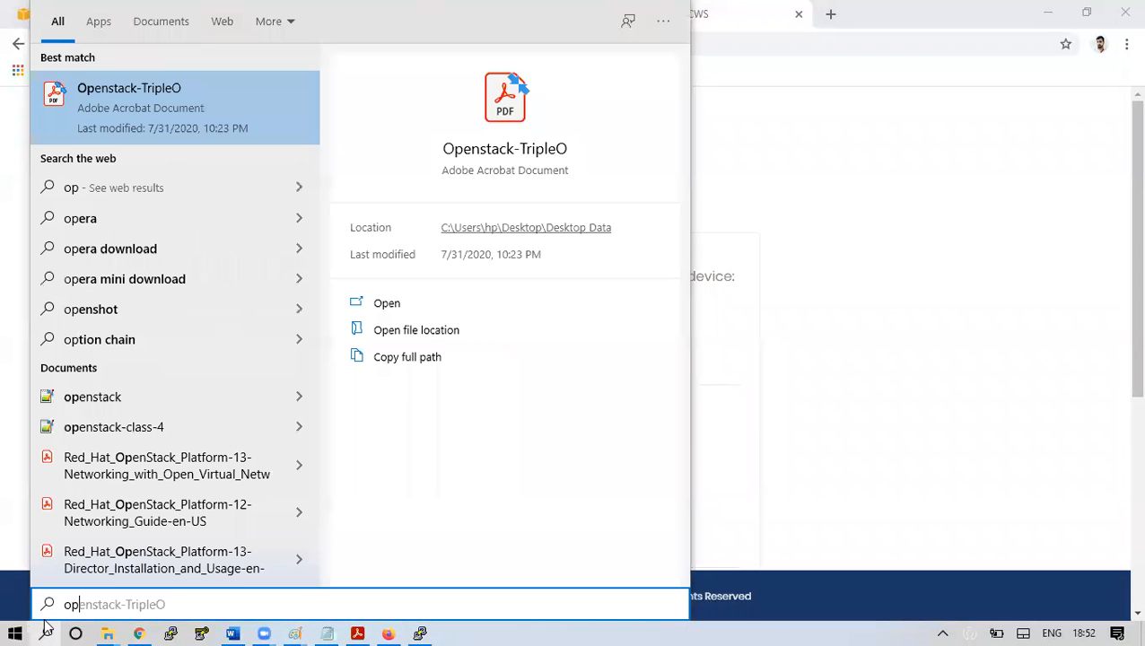
pyautogui.write('en')
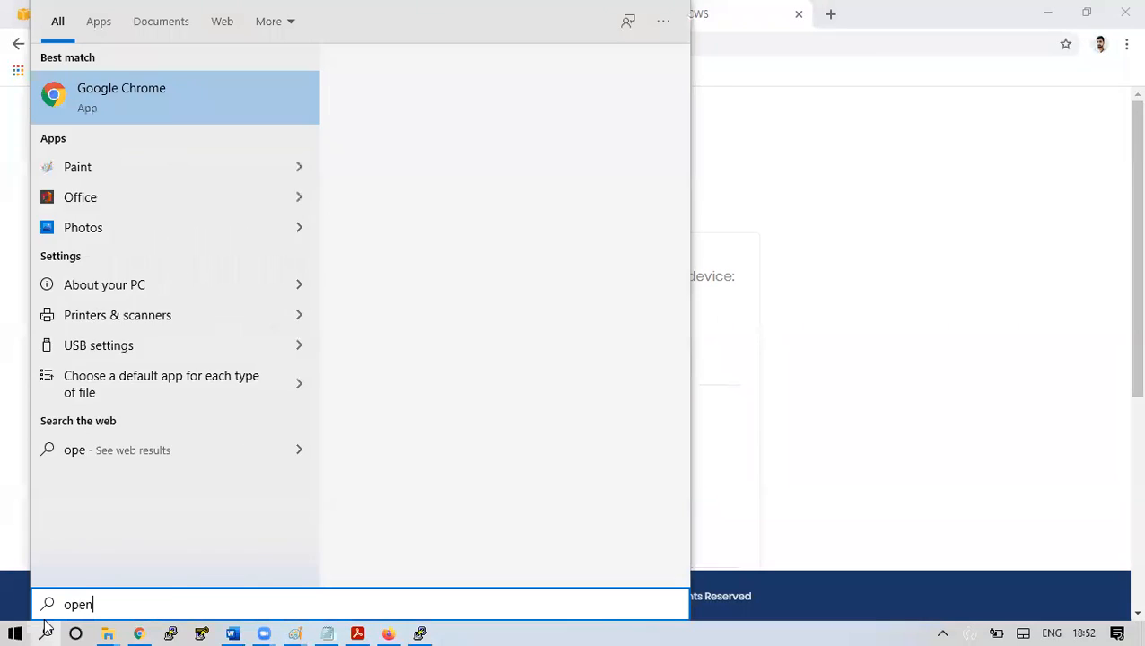
pyautogui.click(153, 166)
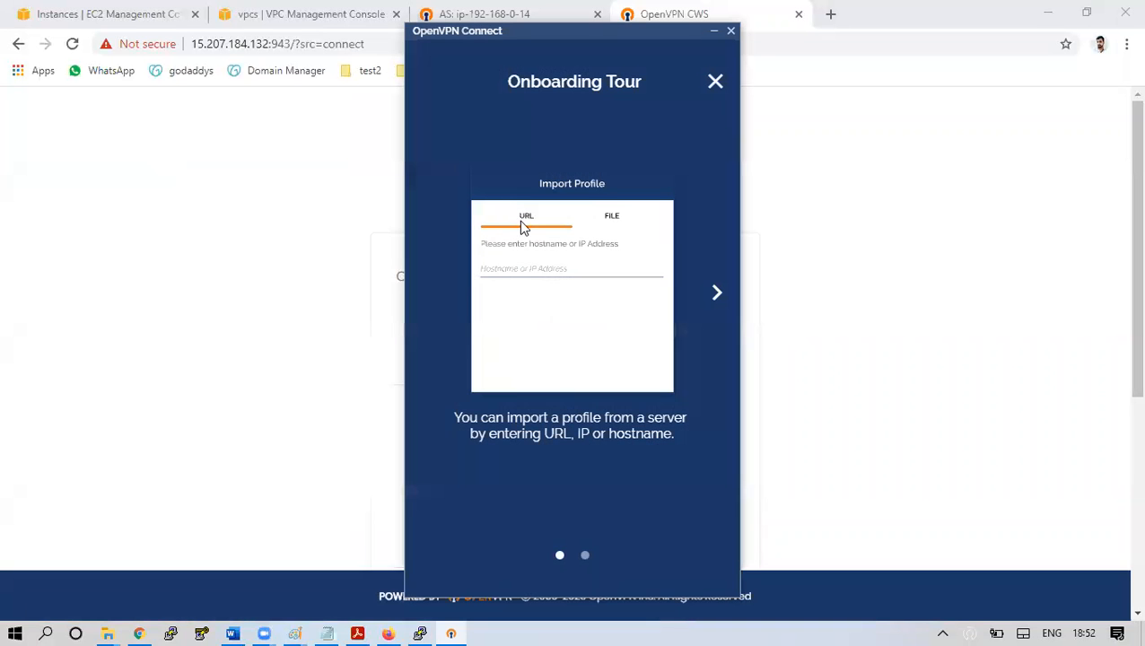
# Close the onboarding tour, agree to the data policy, dismiss the notice, and start a profile import
pyautogui.click(717, 293)
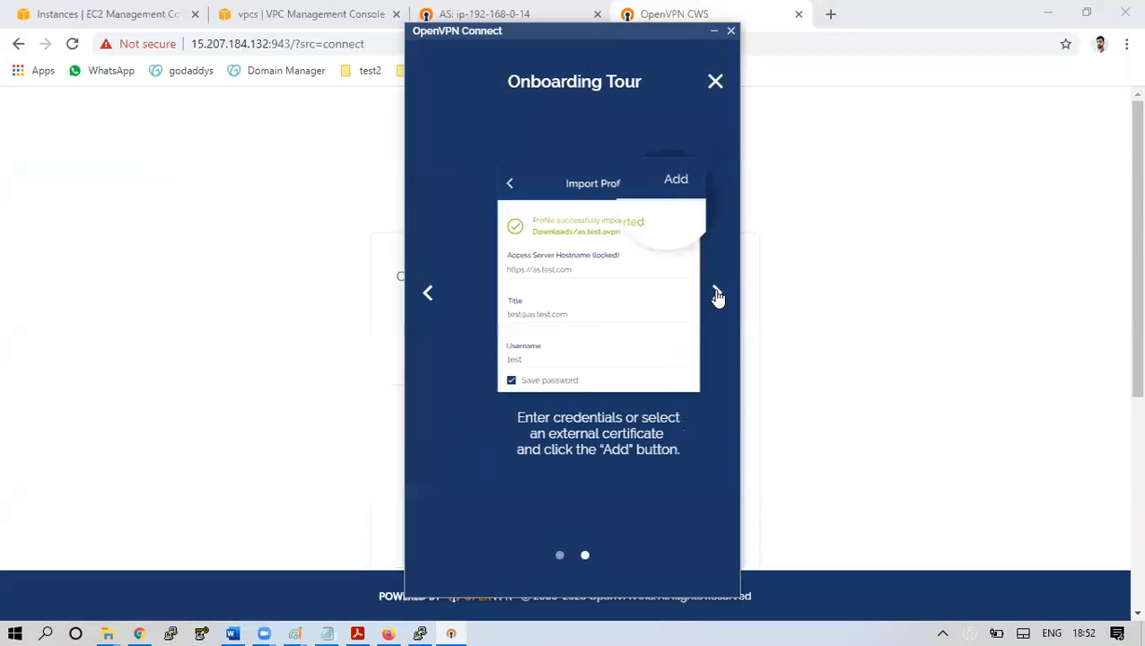
pyautogui.click(717, 104)
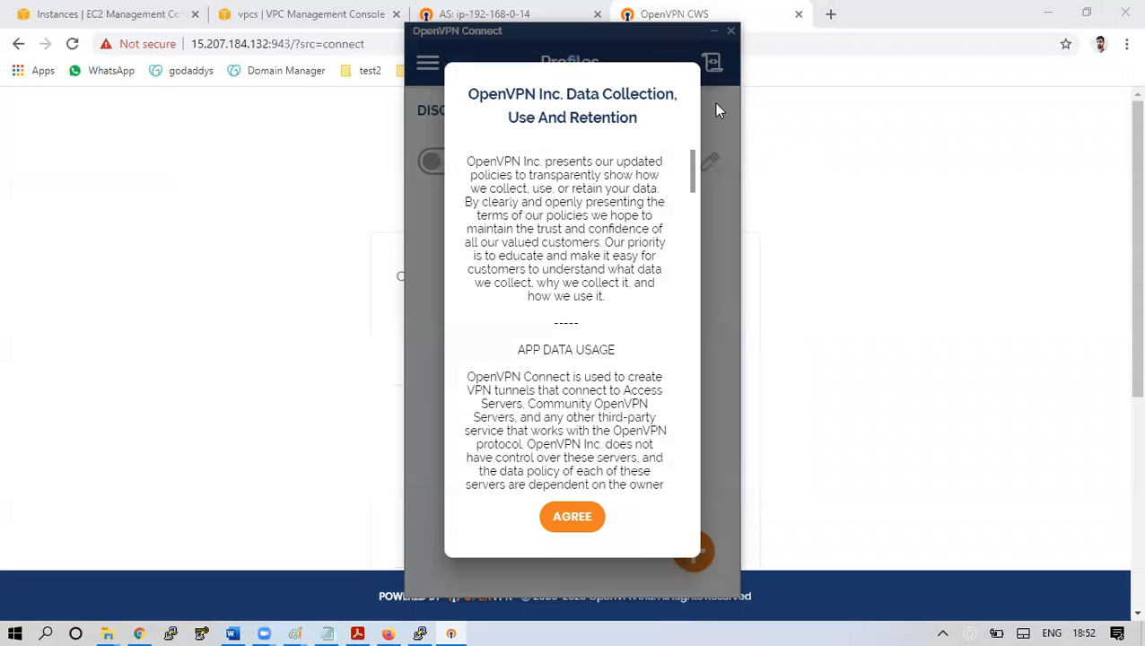
pyautogui.click(565, 521)
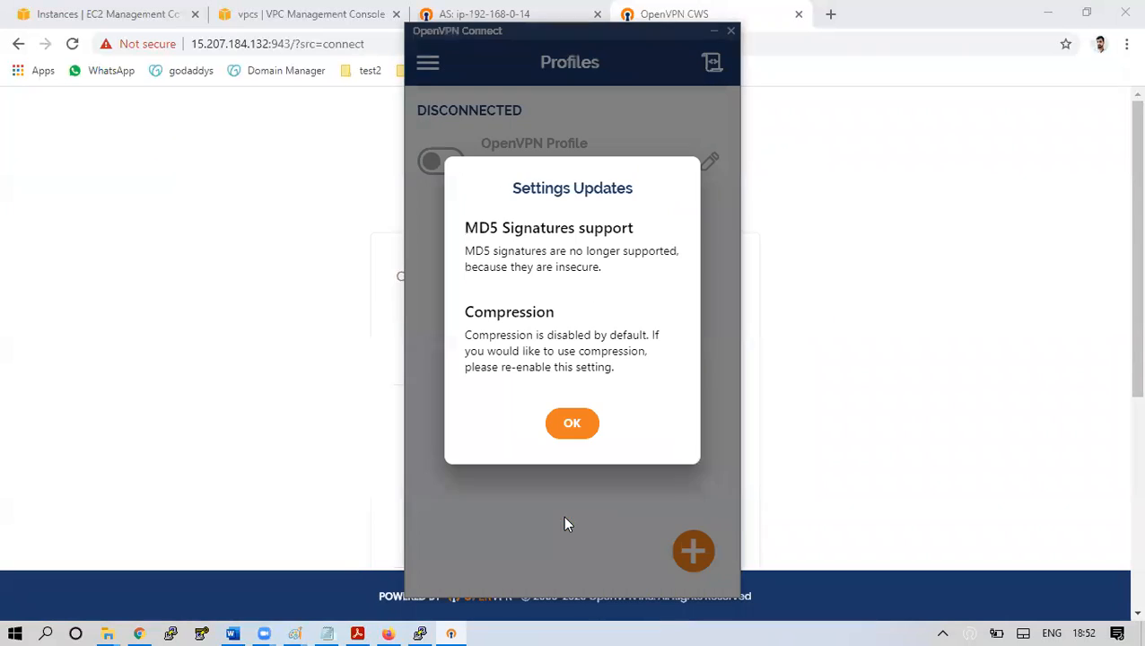
pyautogui.click(573, 427)
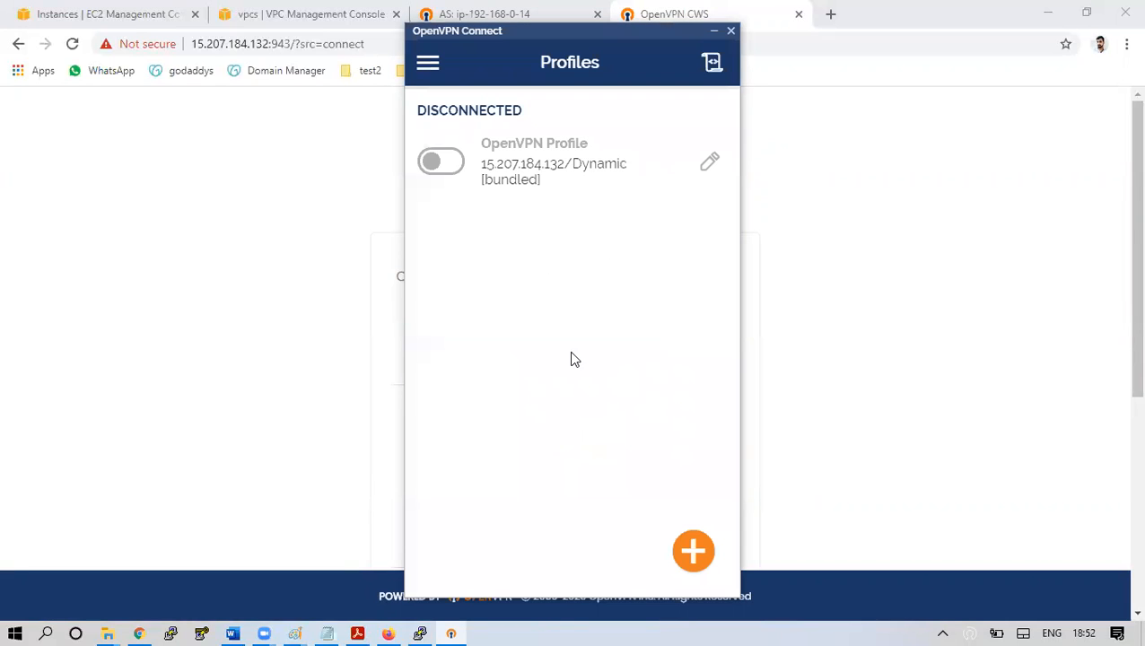
pyautogui.click(694, 554)
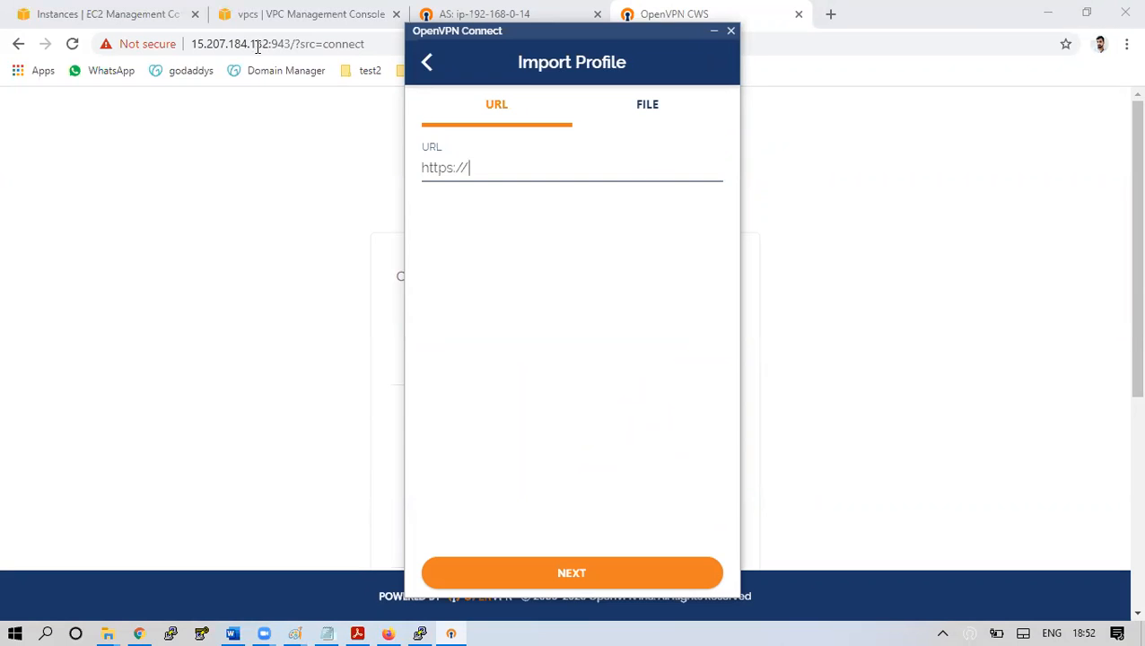
# Fetch the profile from the server's public IP copied from EC2, accepting its certificate
pyautogui.click(154, 7)
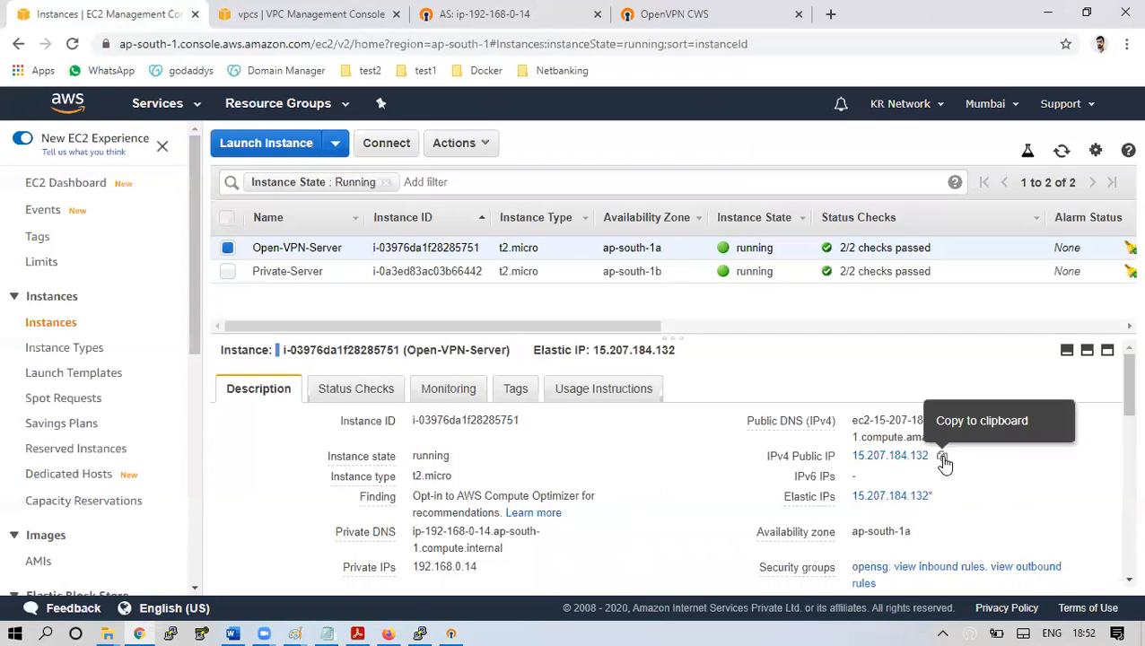
pyautogui.click(942, 457)
pyautogui.click(451, 634)
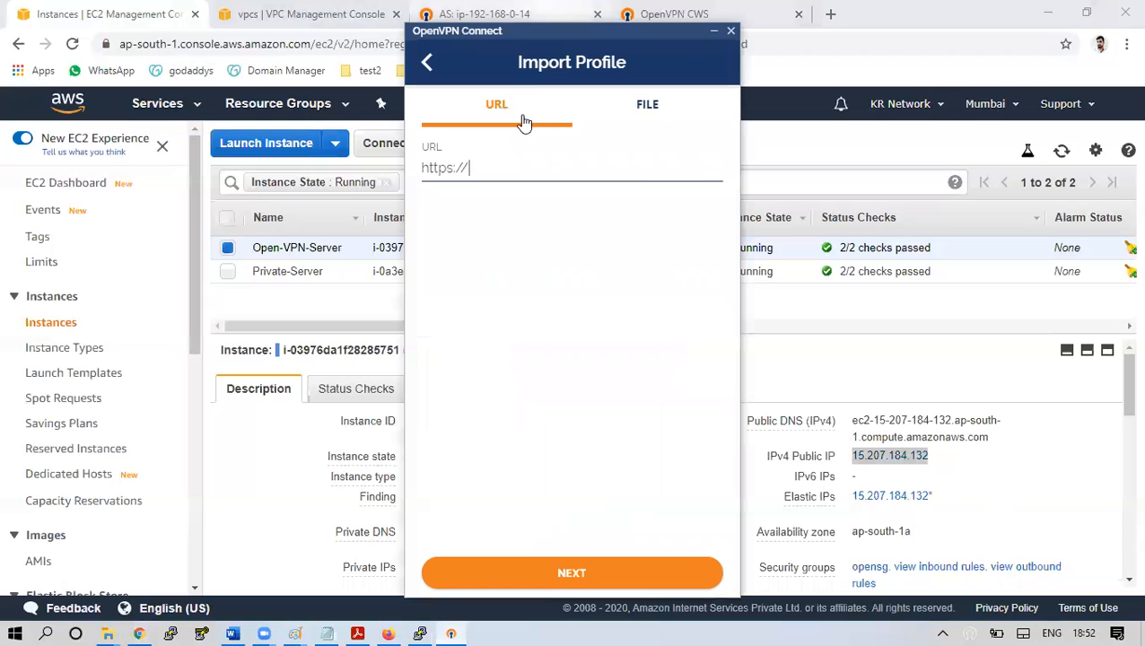
pyautogui.hotkey('ctrl', 'v')
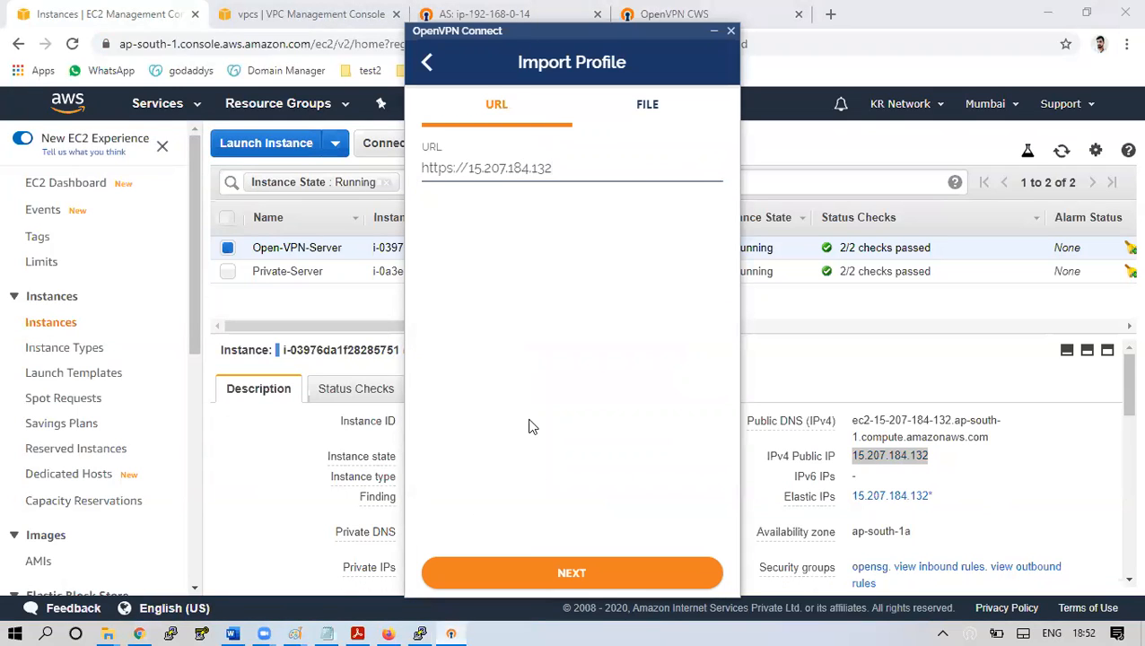
pyautogui.click(596, 590)
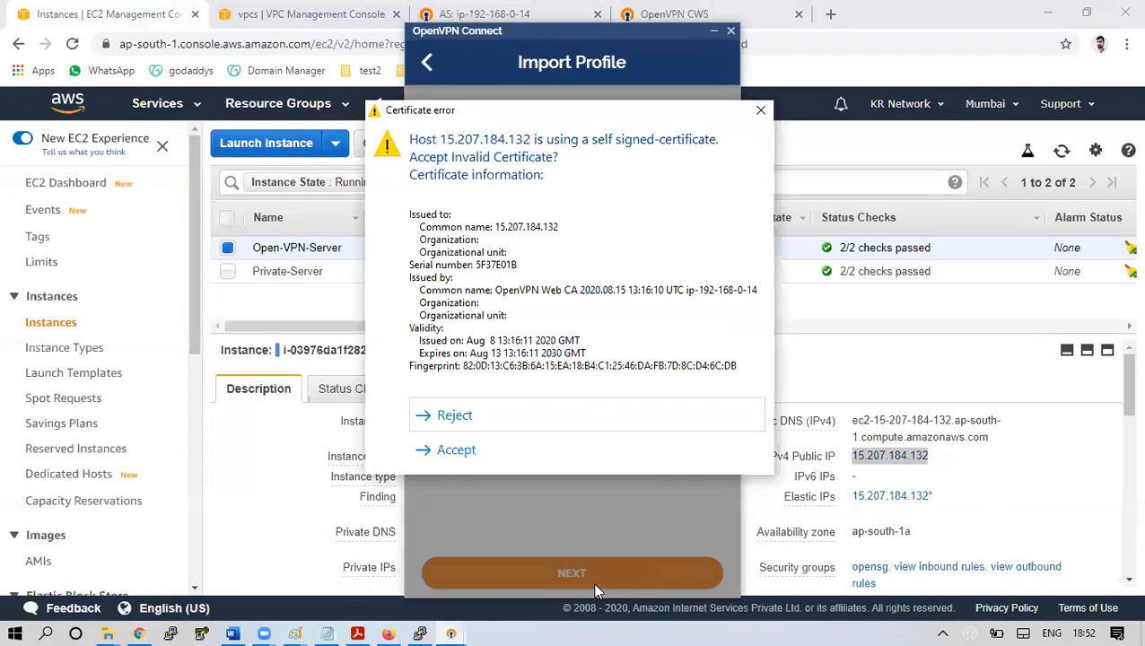
pyautogui.click(475, 462)
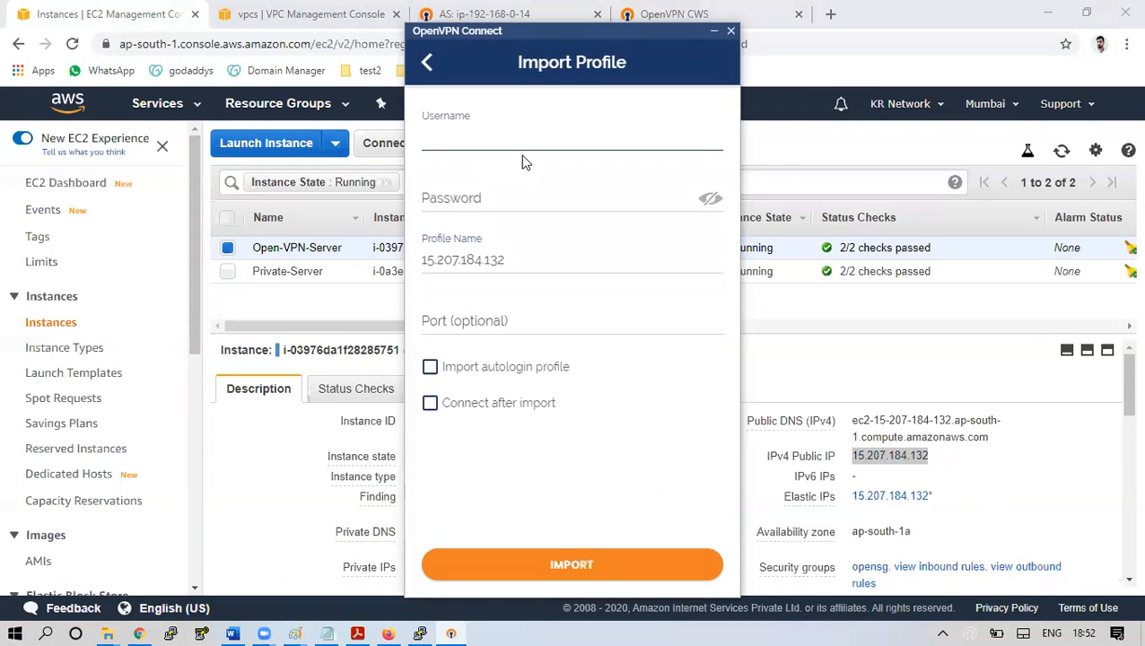
# Import as openvpn with profile name Prod-VPN, autologin and connect-after-import enabled
pyautogui.write('openvpn')
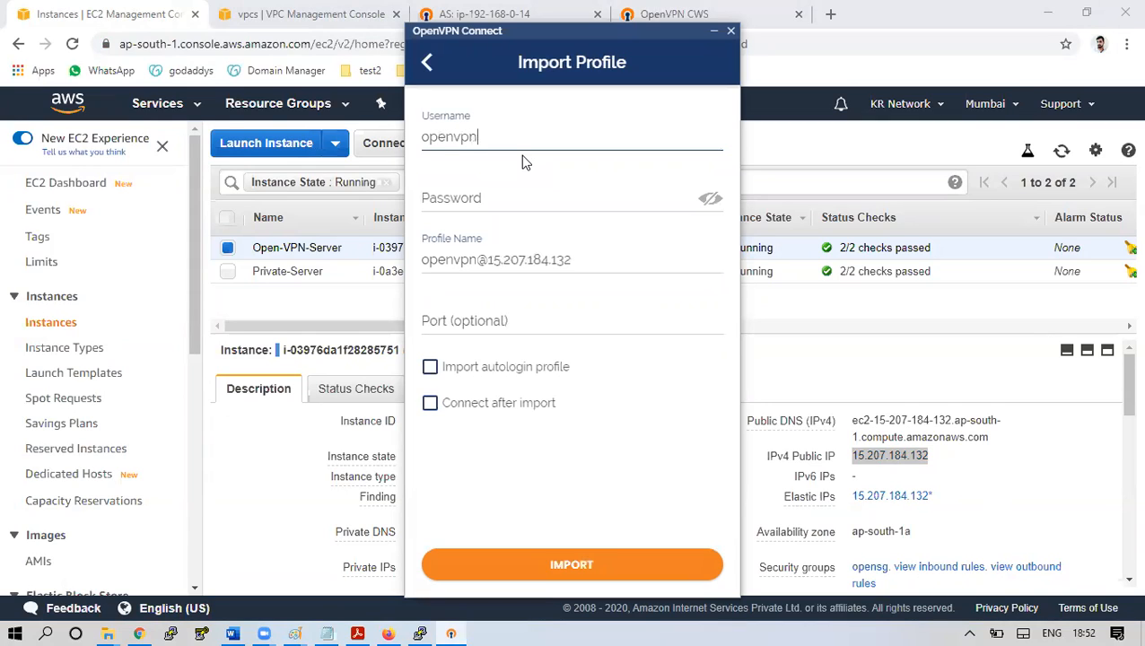
pyautogui.click(495, 199)
pyautogui.write('••••••')
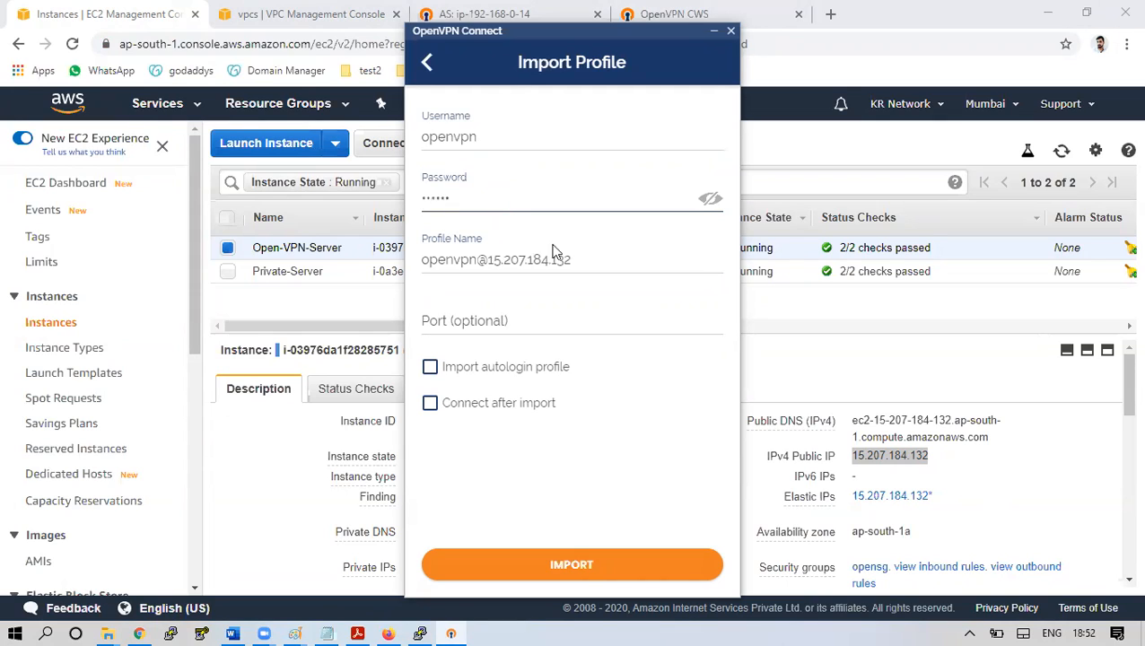
pyautogui.moveTo(575, 259); pyautogui.dragTo(341, 272)
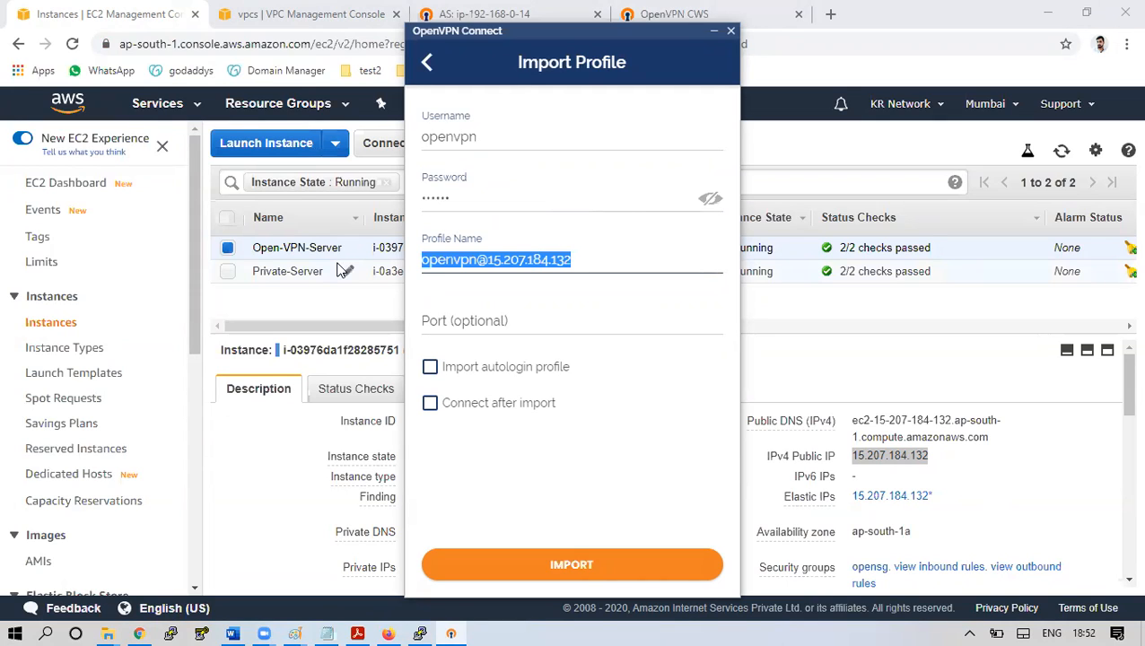
pyautogui.write('Prod-VPN')
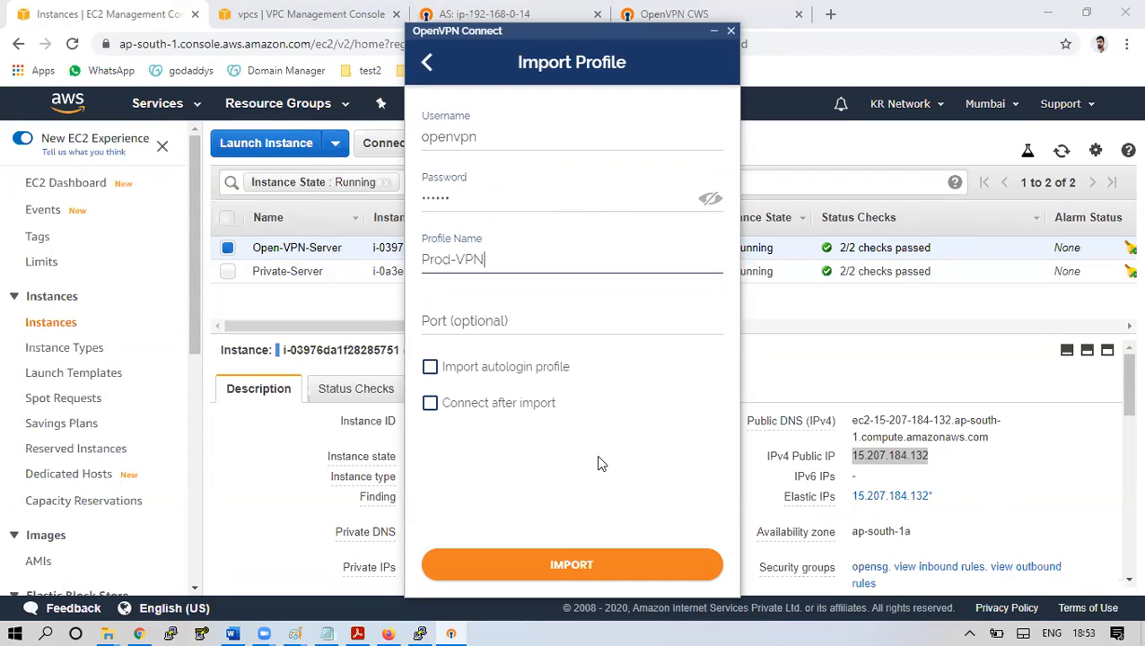
pyautogui.click(432, 369)
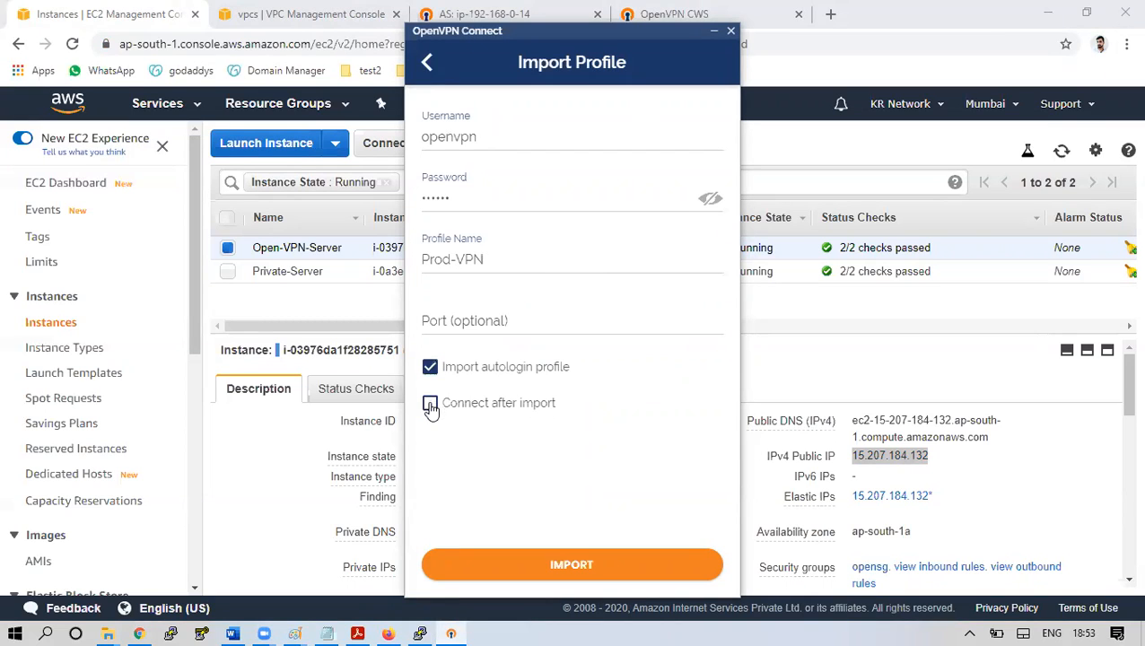
pyautogui.click(431, 405)
pyautogui.click(610, 563)
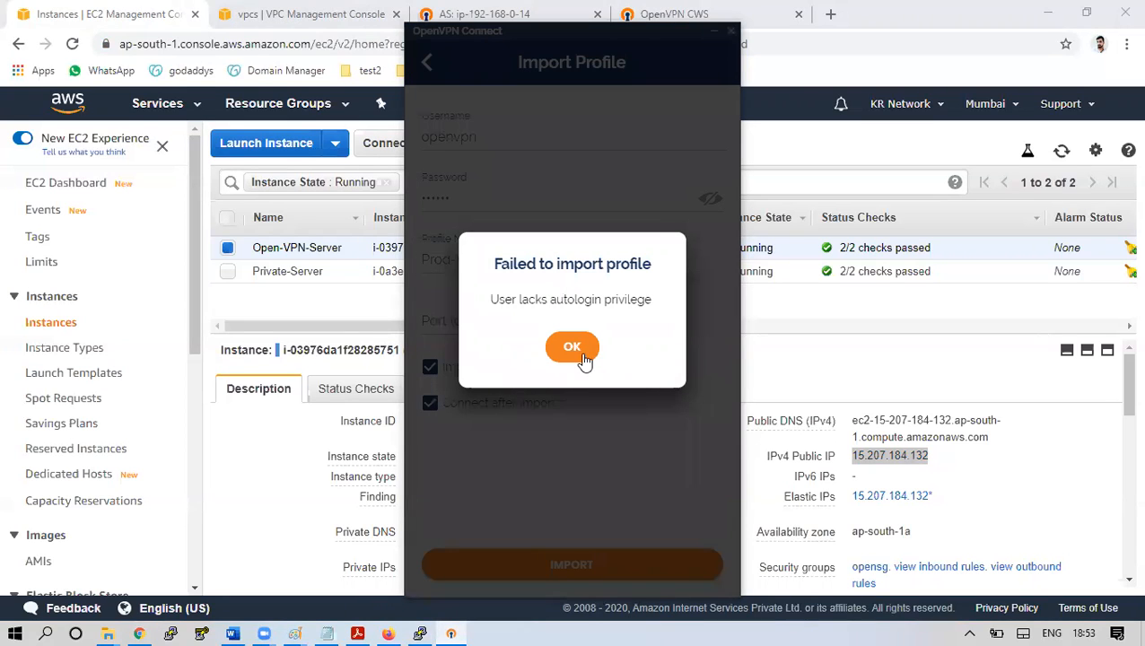
# Dismiss the error, re-import Prod-VPN without autologin, and enter the password to connect
pyautogui.click(575, 348)
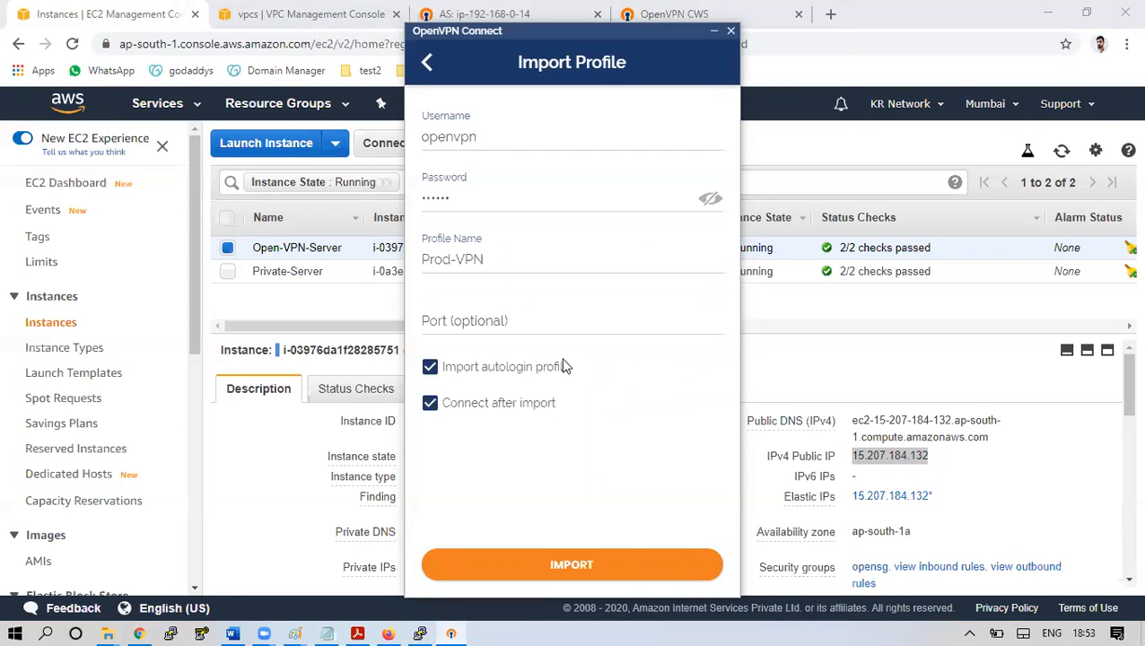
pyautogui.click(485, 373)
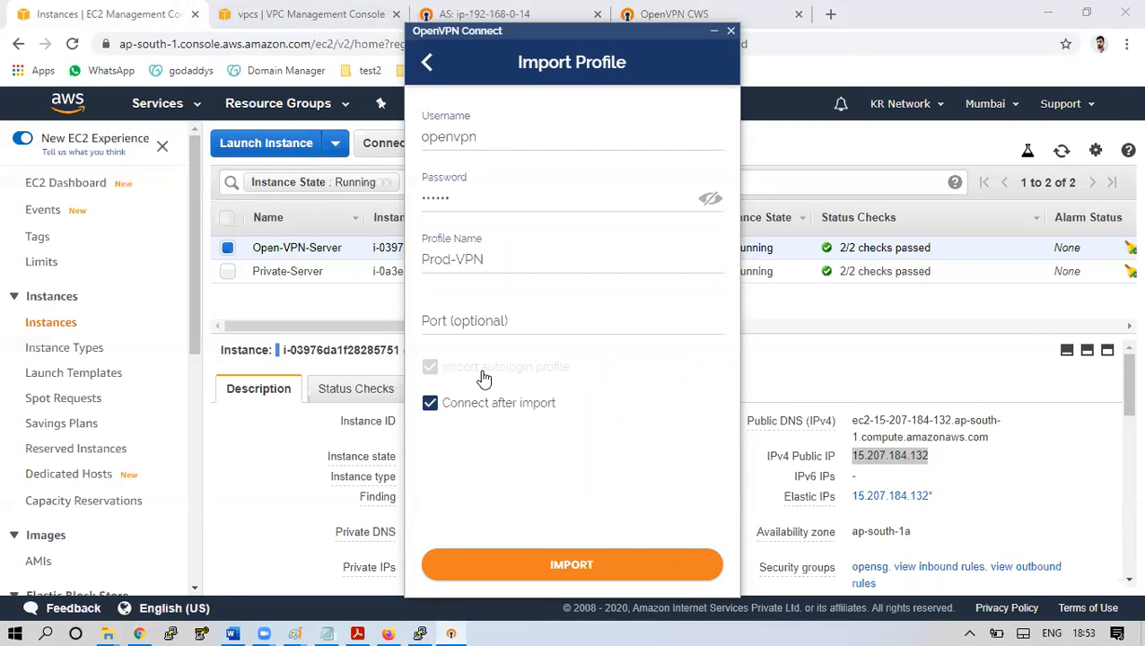
pyautogui.click(626, 575)
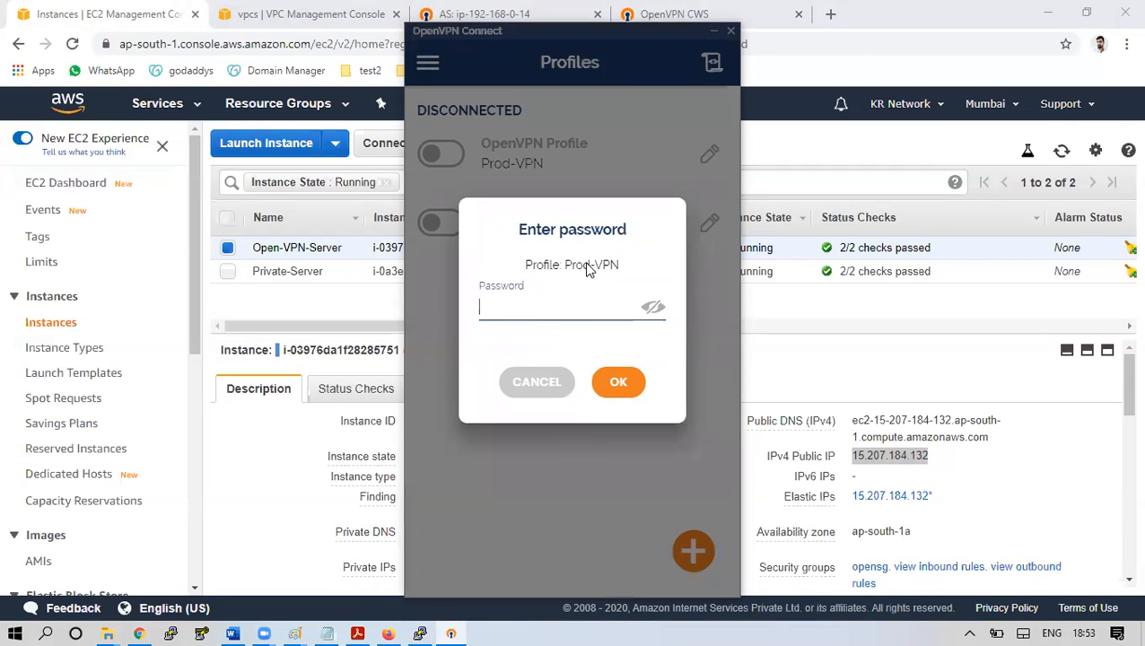
pyautogui.write('******')
pyautogui.click(614, 381)
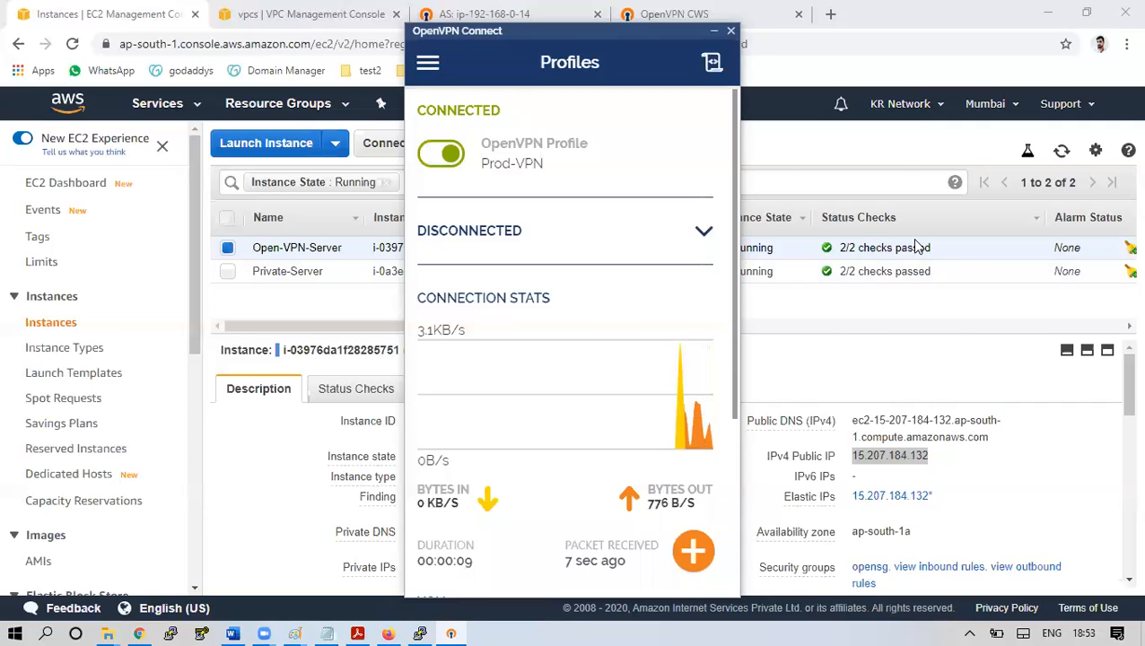
# Copy Private-Server's IP 192.168.0.114 and ping it from the Run box, getting replies over the VPN
pyautogui.click(714, 31)
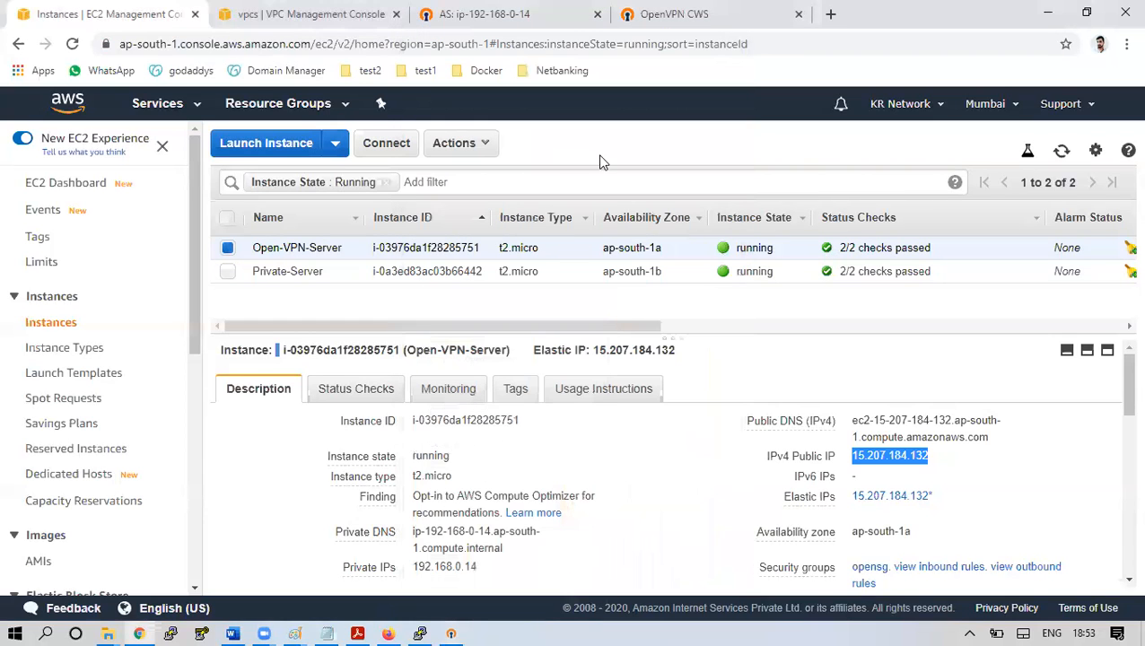
pyautogui.click(566, 282)
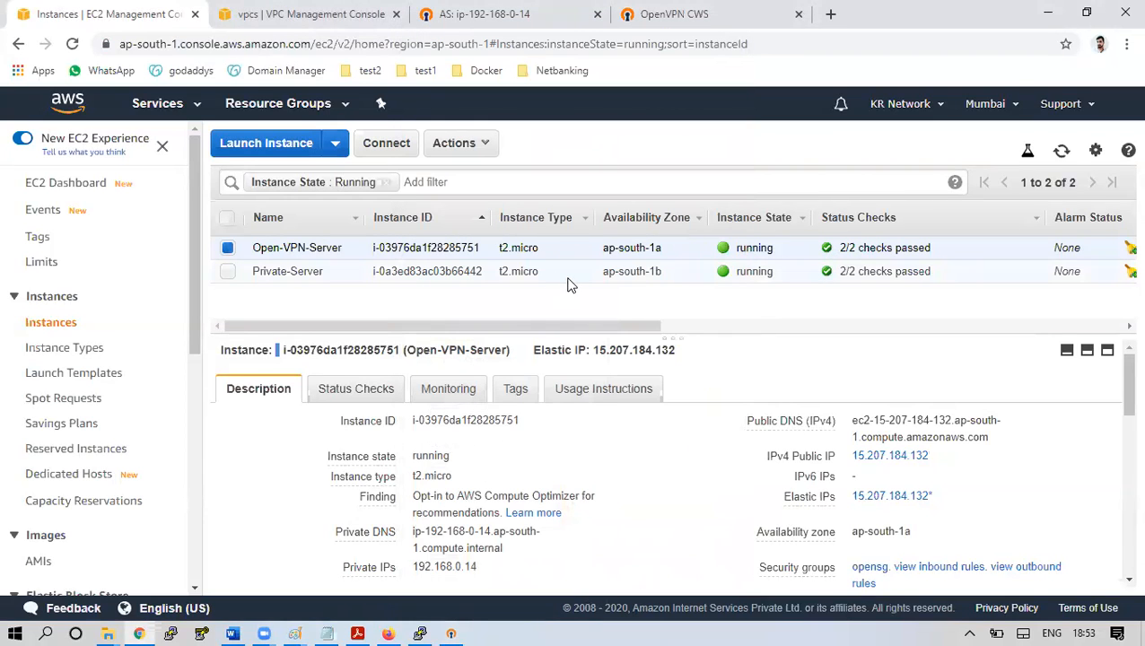
pyautogui.click(496, 553)
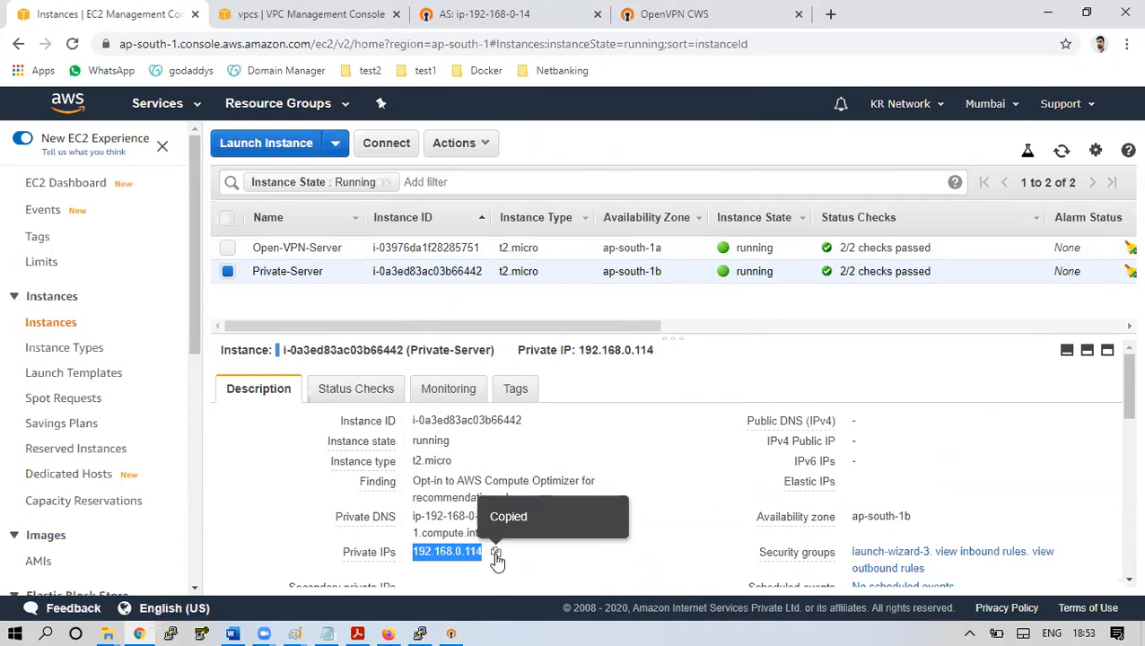
pyautogui.press('super+r')
pyautogui.write('ping')
pyautogui.hotkey('ctrl', 'v')
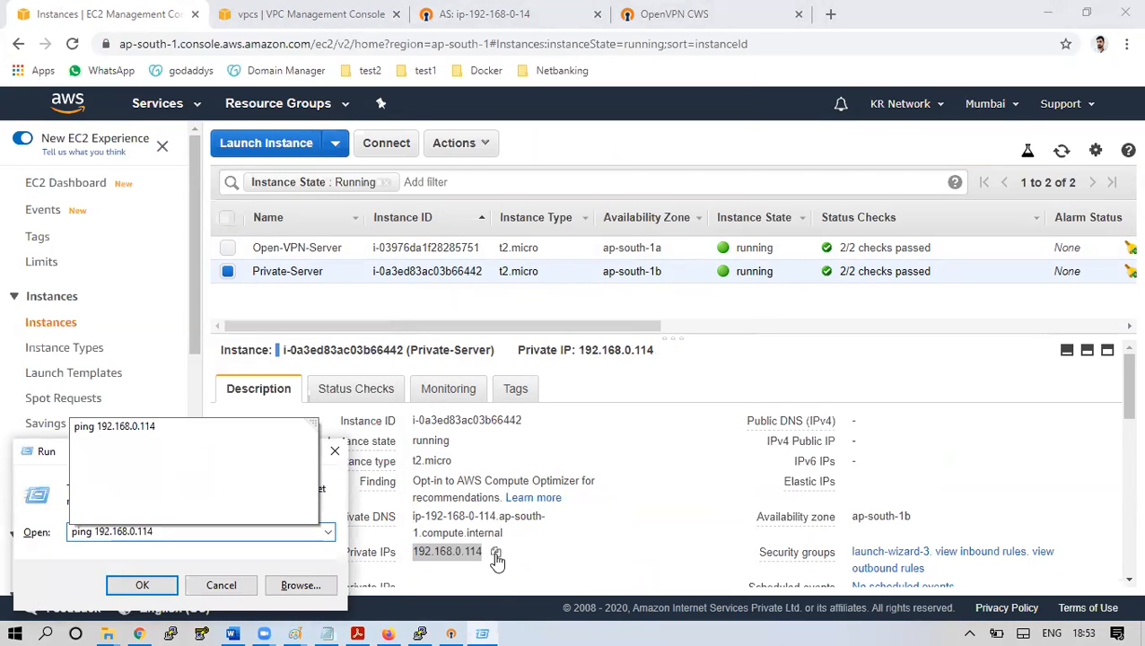
pyautogui.press('Return')
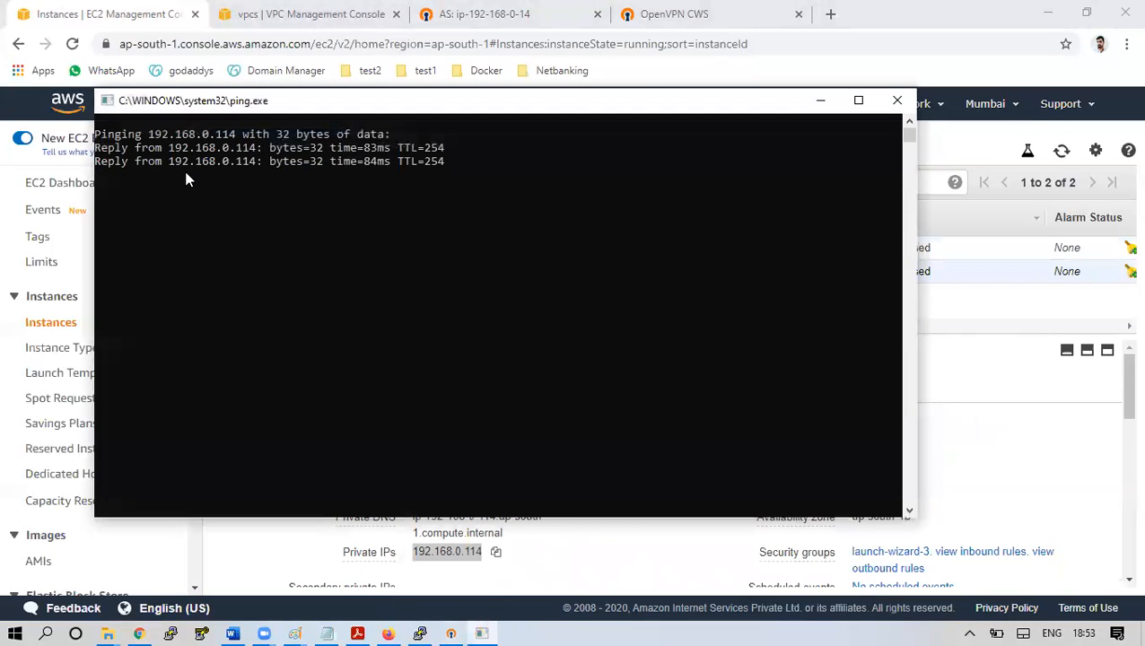
pyautogui.click(898, 100)
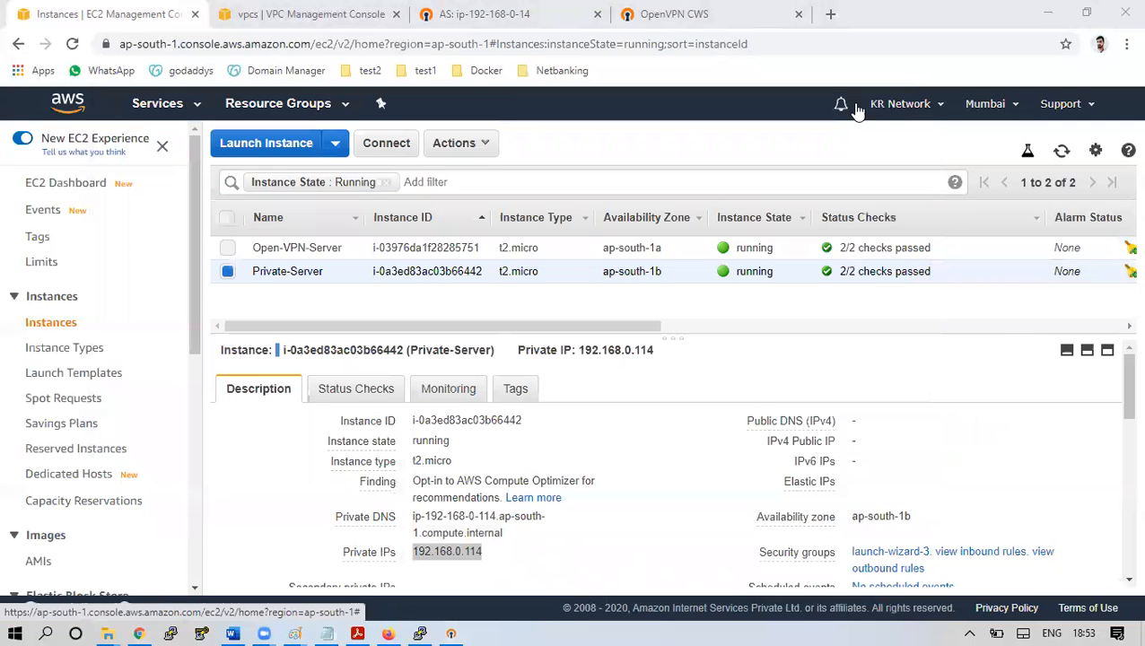
# Refresh the Access Server Status Overview, then copy Private-Server's IP 192.168.0.114 from EC2 again
pyautogui.click(484, 14)
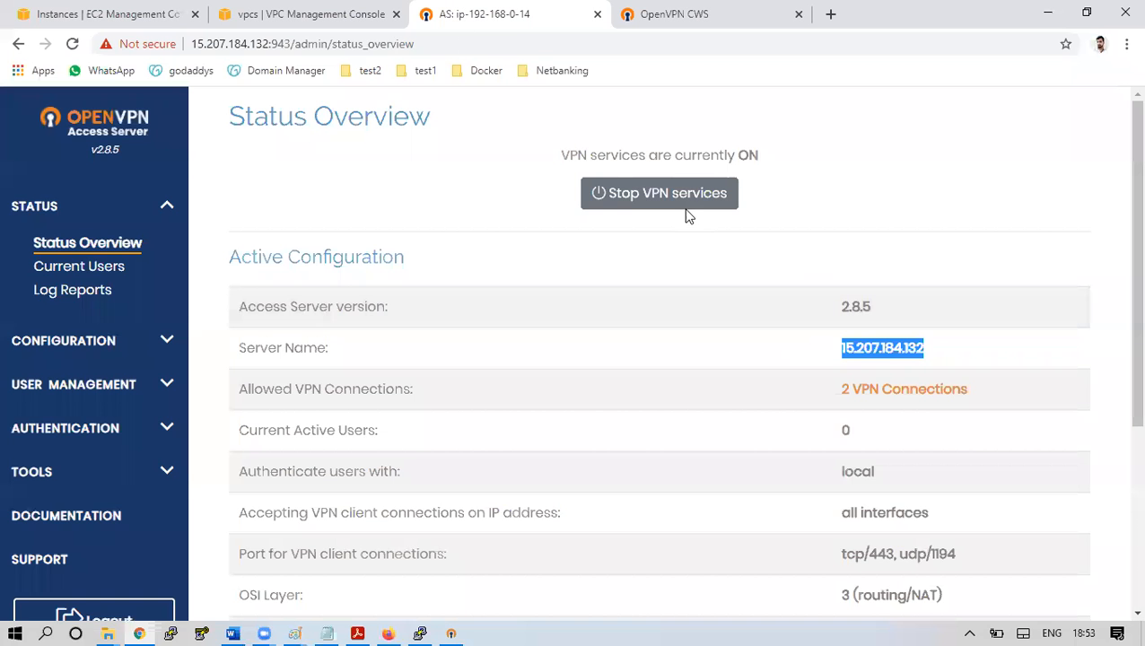
pyautogui.click(50, 245)
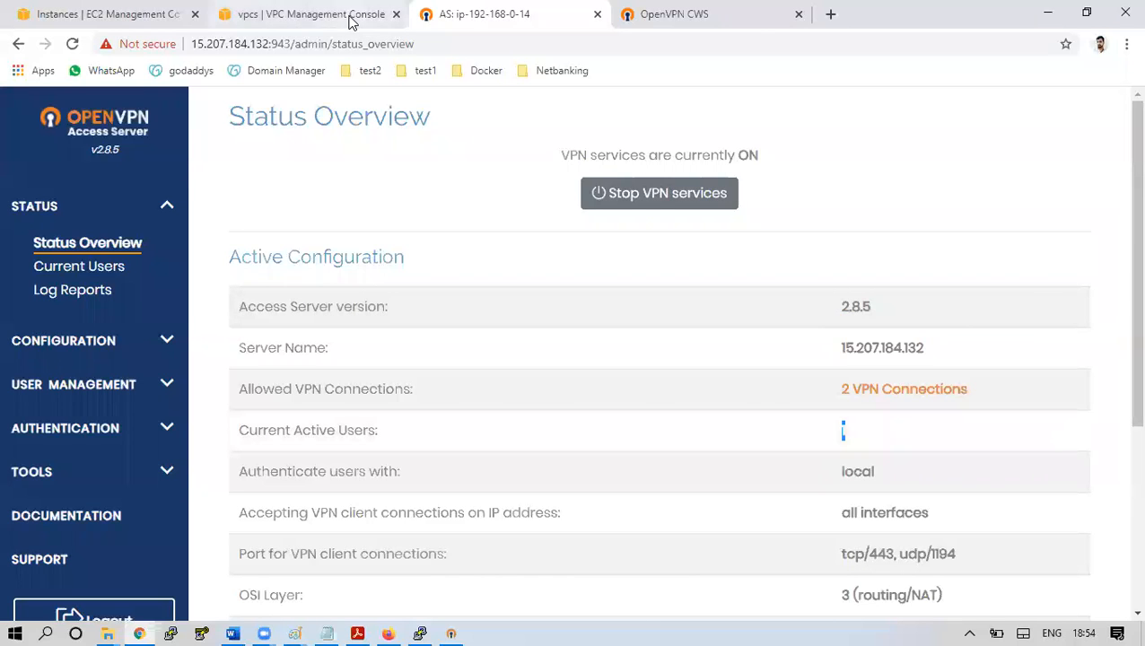
pyautogui.click(117, 14)
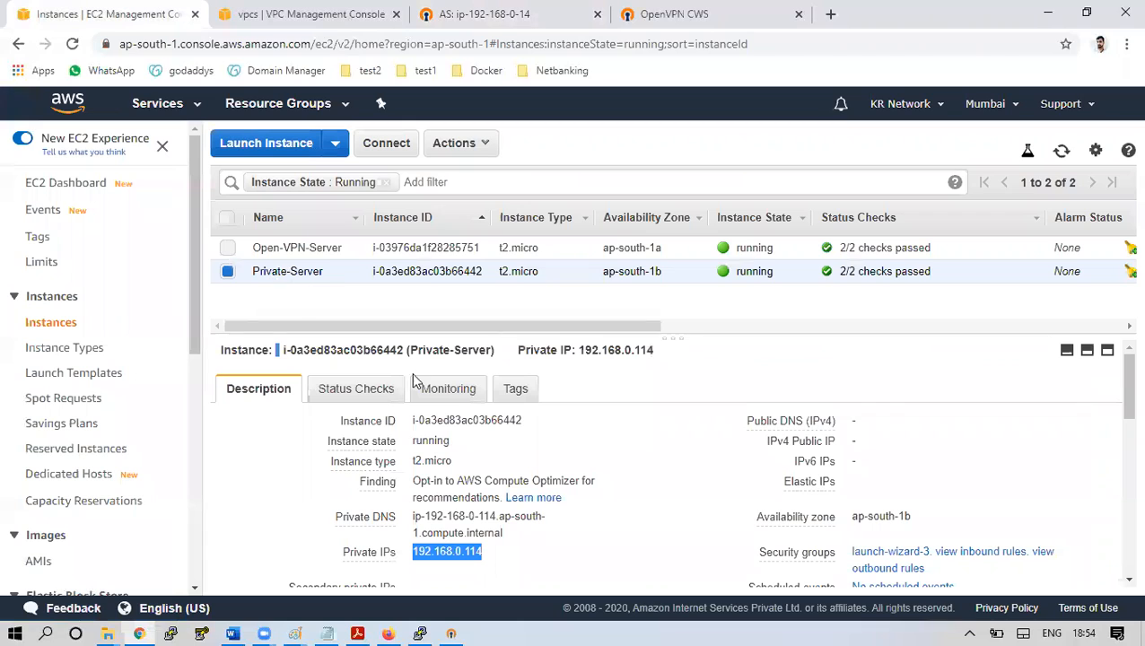
pyautogui.click(496, 554)
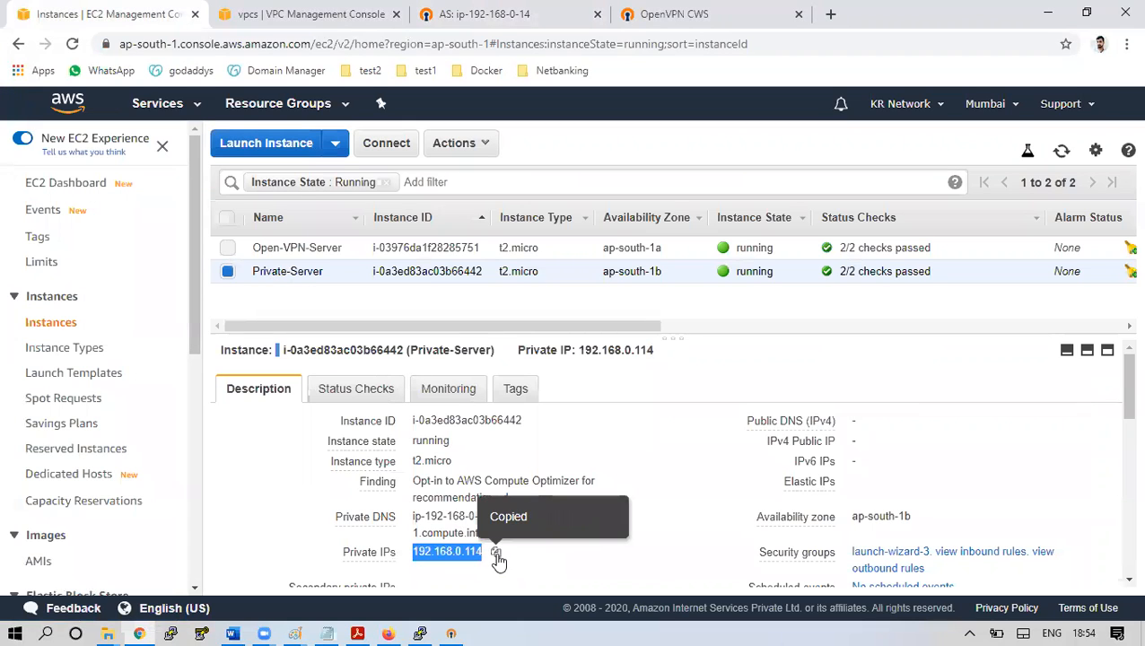
pyautogui.click(172, 633)
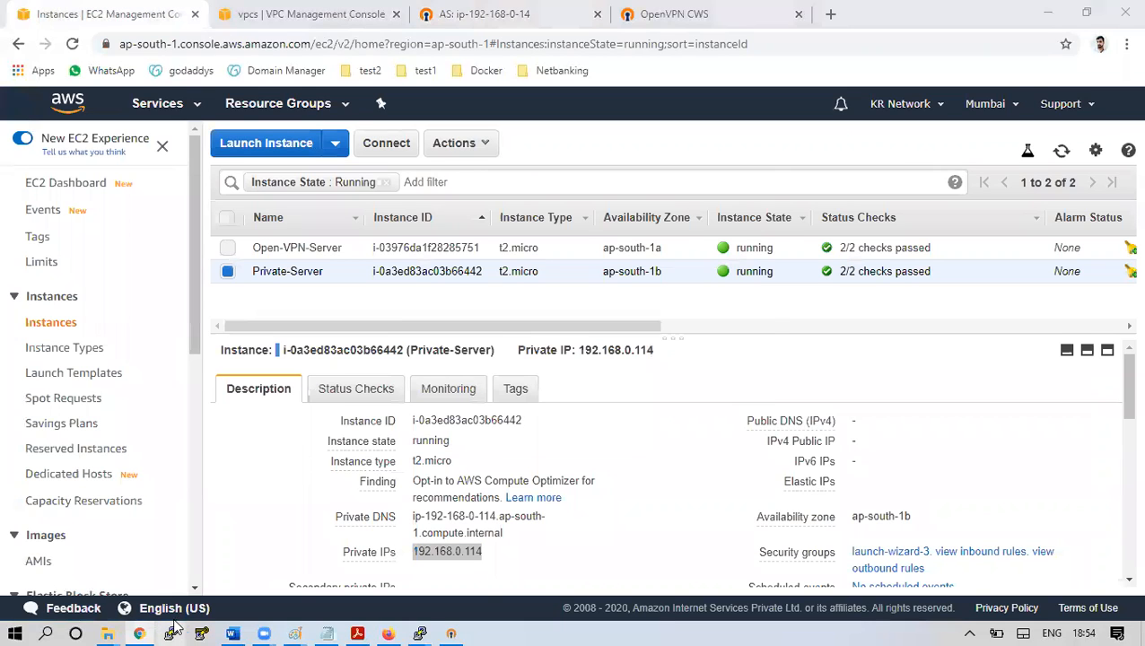
# SSH into 192.168.0.114 as ec2-user using the Mumber-Region PuTTY session, accepting the host key
pyautogui.click(556, 349)
pyautogui.click(718, 341)
pyautogui.click(614, 237)
pyautogui.hotkey('ctrl', 'v')
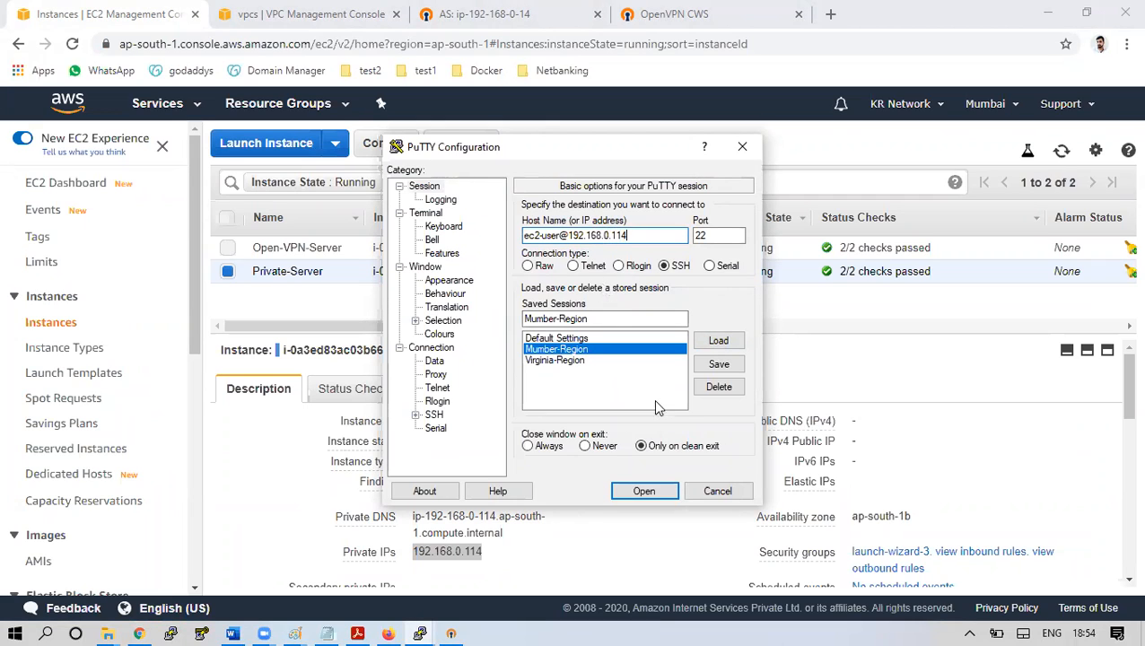
pyautogui.click(644, 491)
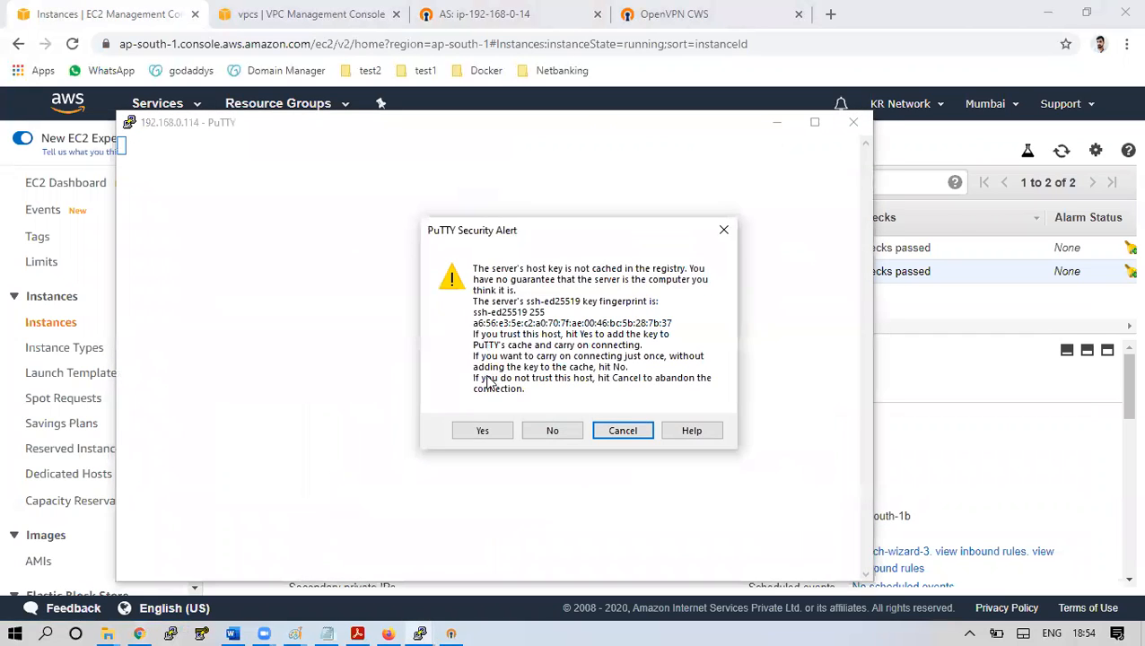
pyautogui.click(481, 433)
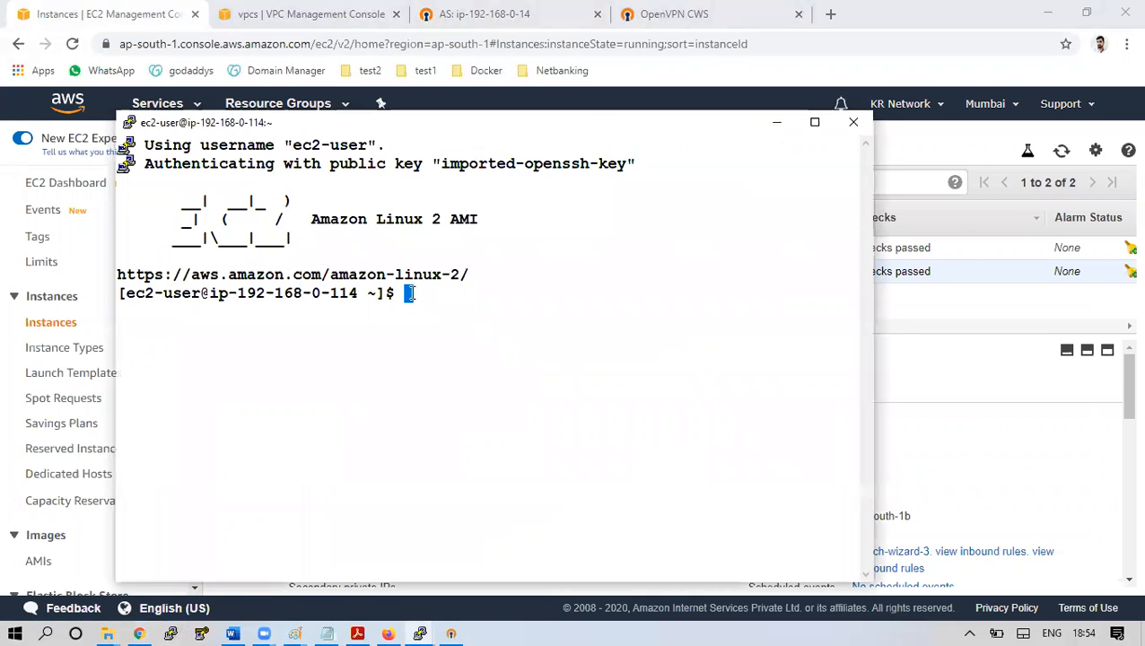
pyautogui.press('Return')
pyautogui.press('Return')
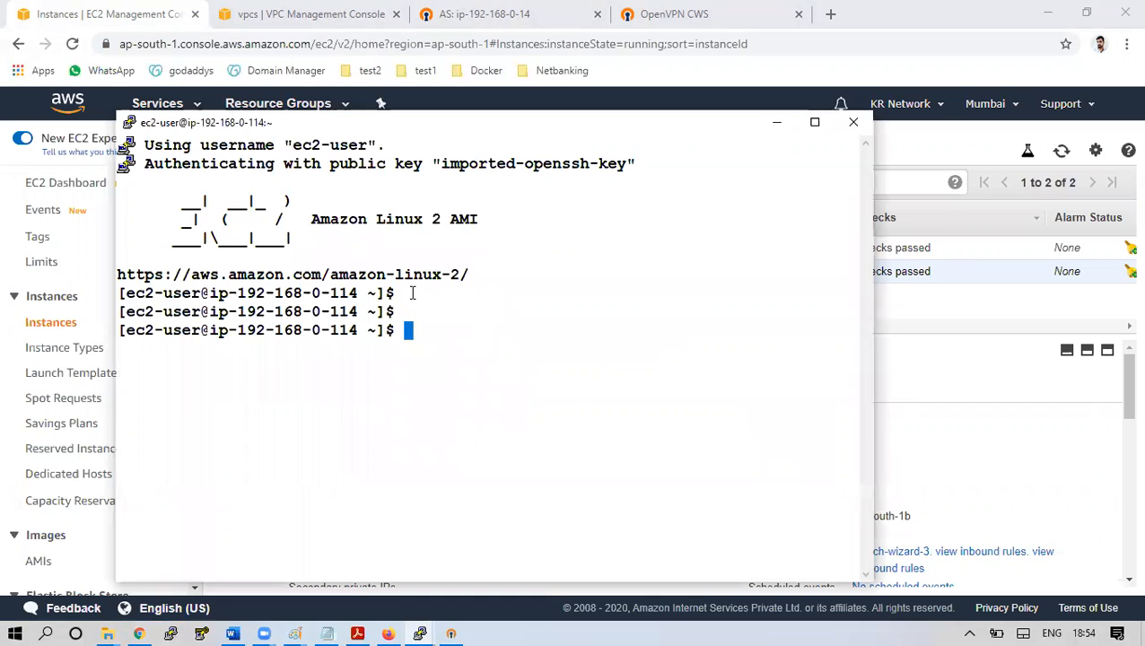
pyautogui.click(777, 122)
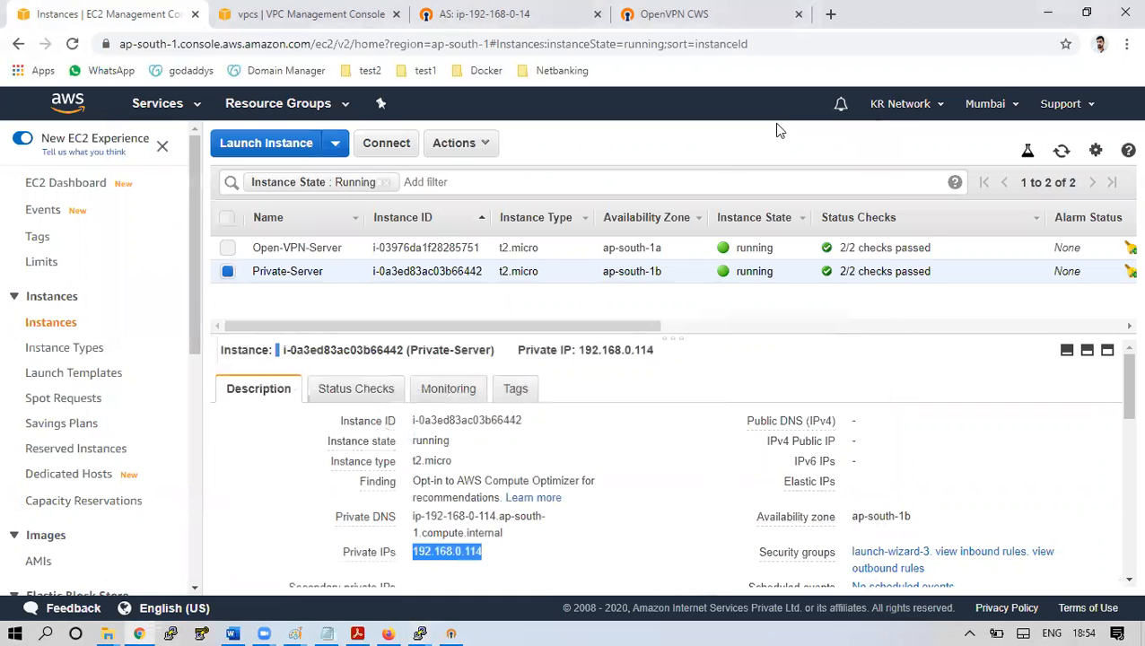
# Stop the Open-VPN-Server instance via Actions > Instance State > Stop
pyautogui.click(616, 243)
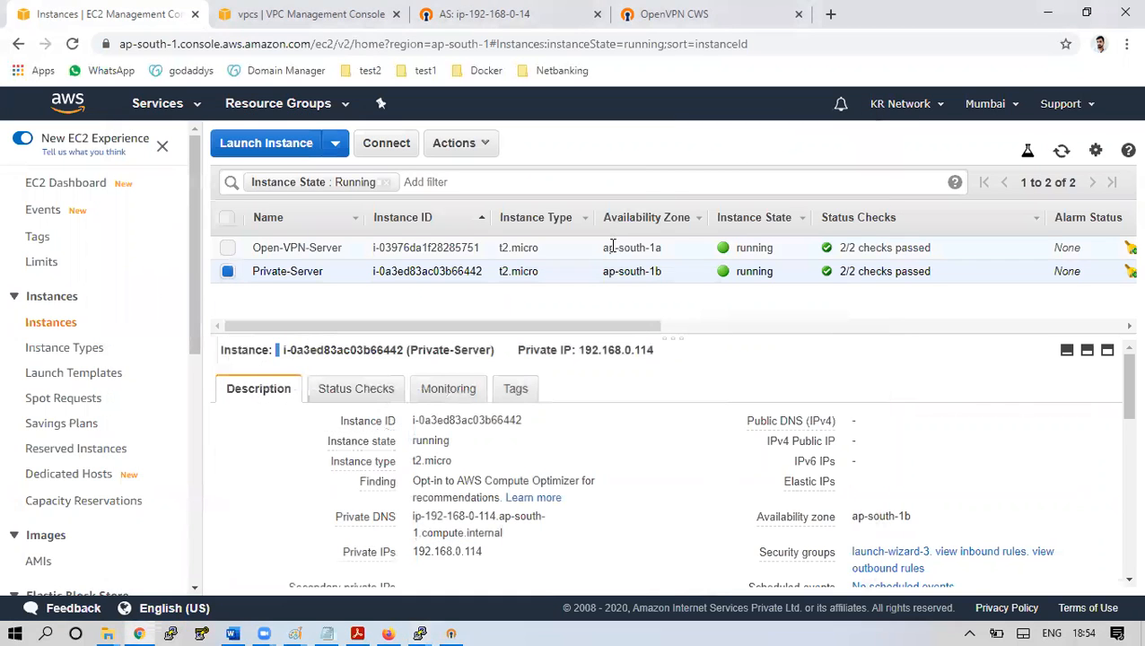
pyautogui.click(484, 146)
pyautogui.moveTo(476, 256)
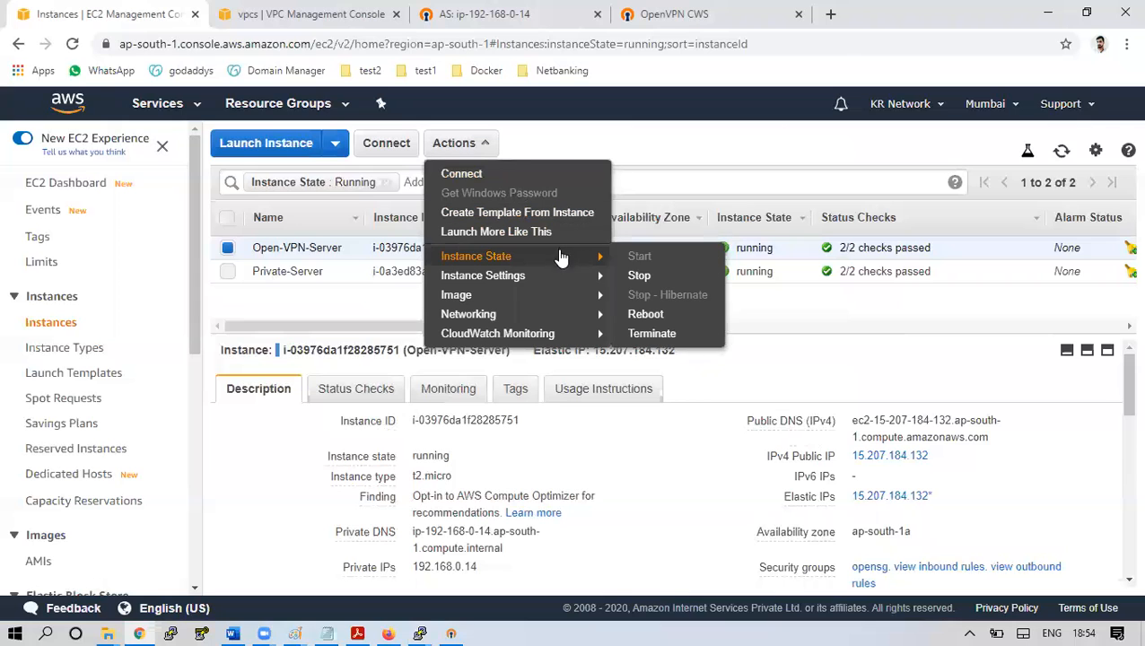
pyautogui.click(643, 276)
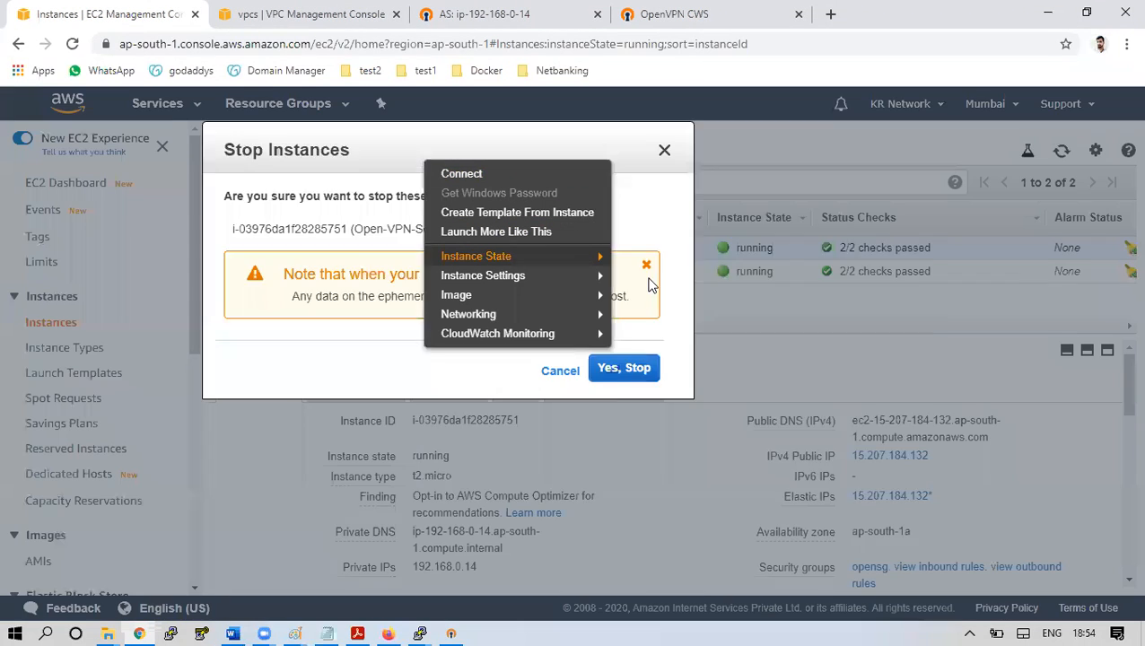
pyautogui.click(849, 466)
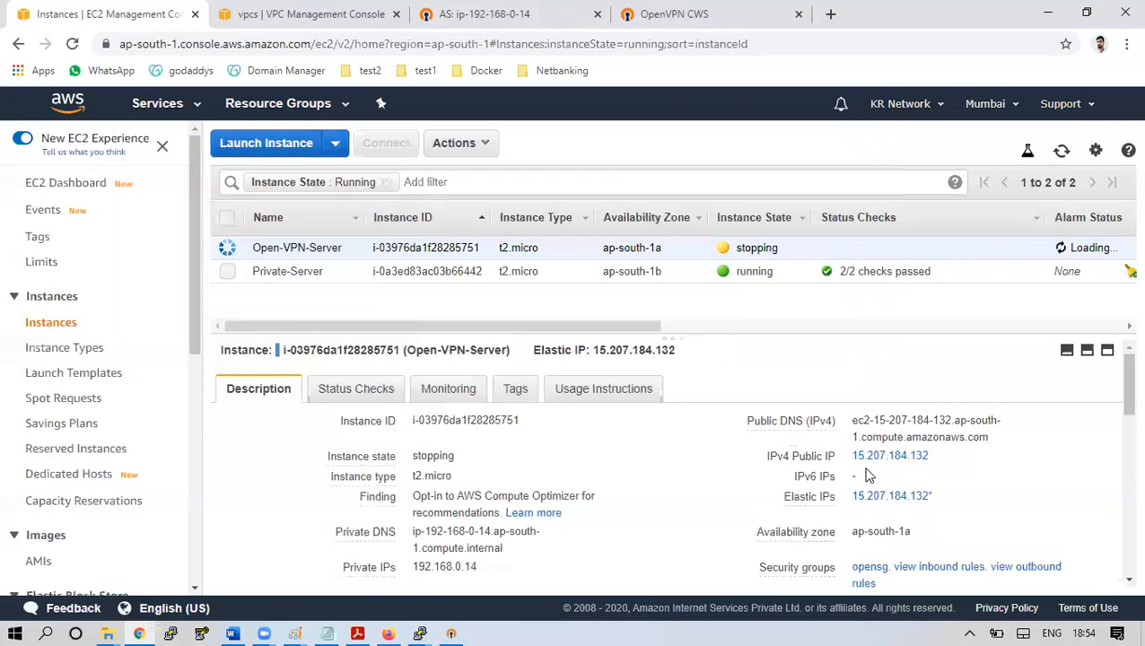
# Check that the SSH session to the private server is still open, then minimize it
pyautogui.moveTo(419, 632)
pyautogui.click(484, 566)
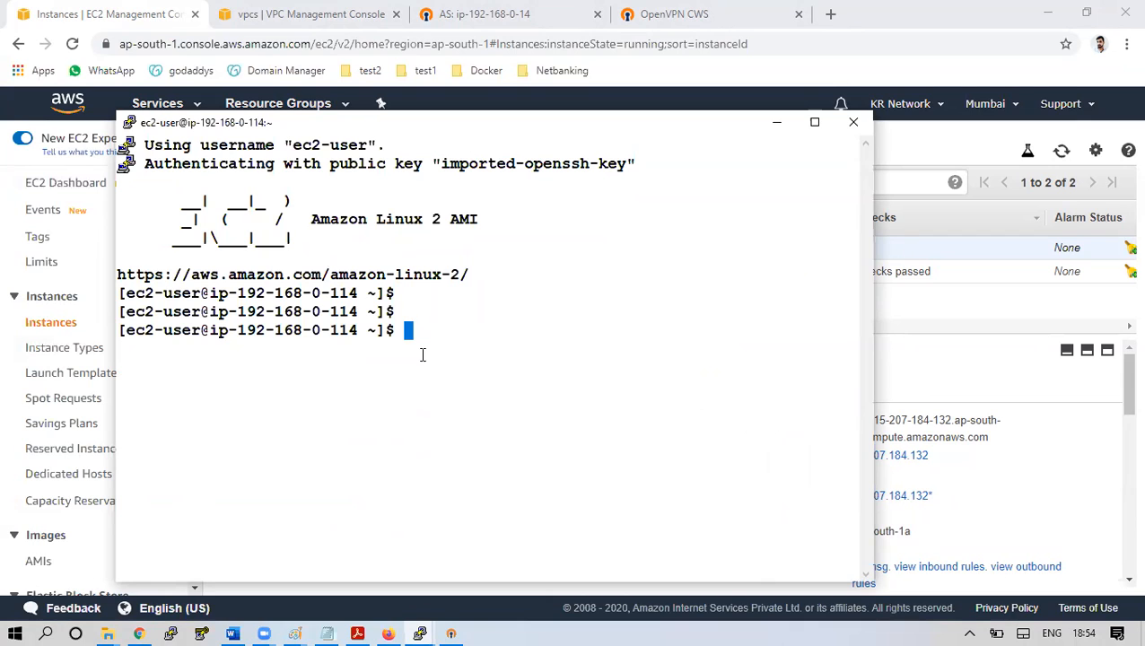
pyautogui.click(776, 123)
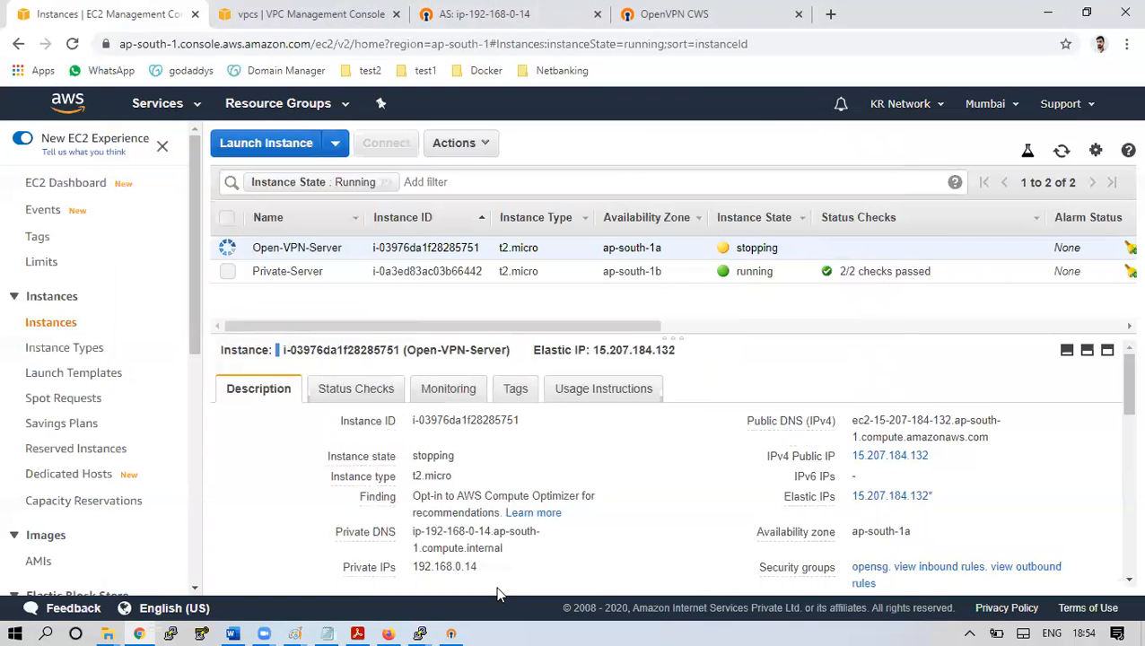
# Review the OpenVPN Connect log file, return to the profiles, and close the client window
pyautogui.click(451, 633)
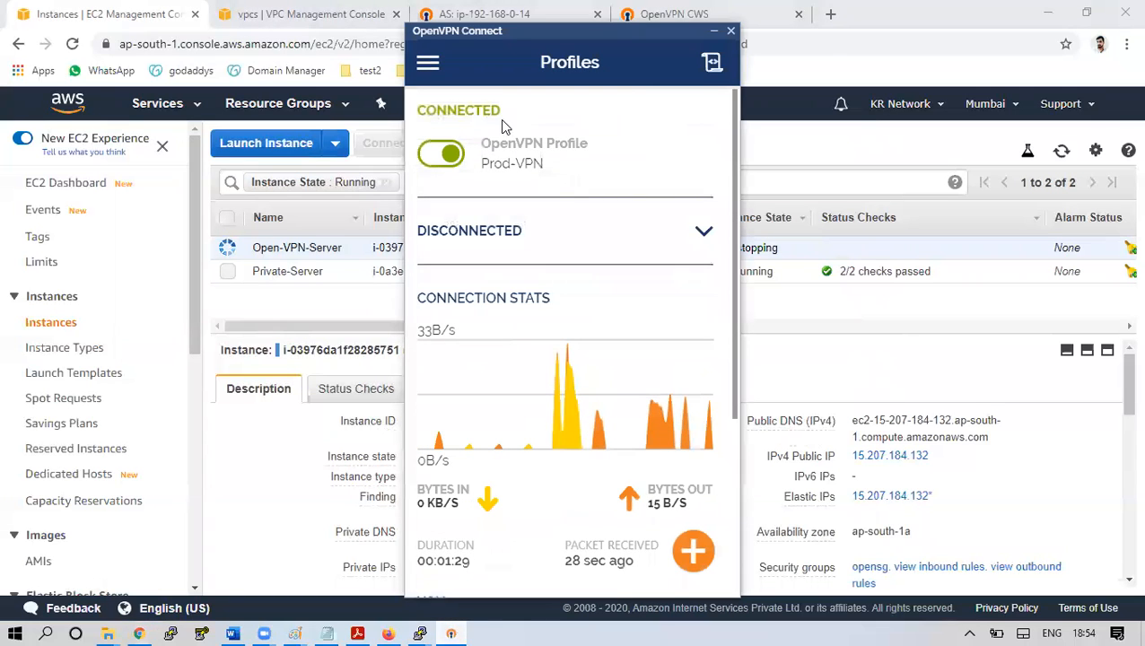
pyautogui.click(712, 64)
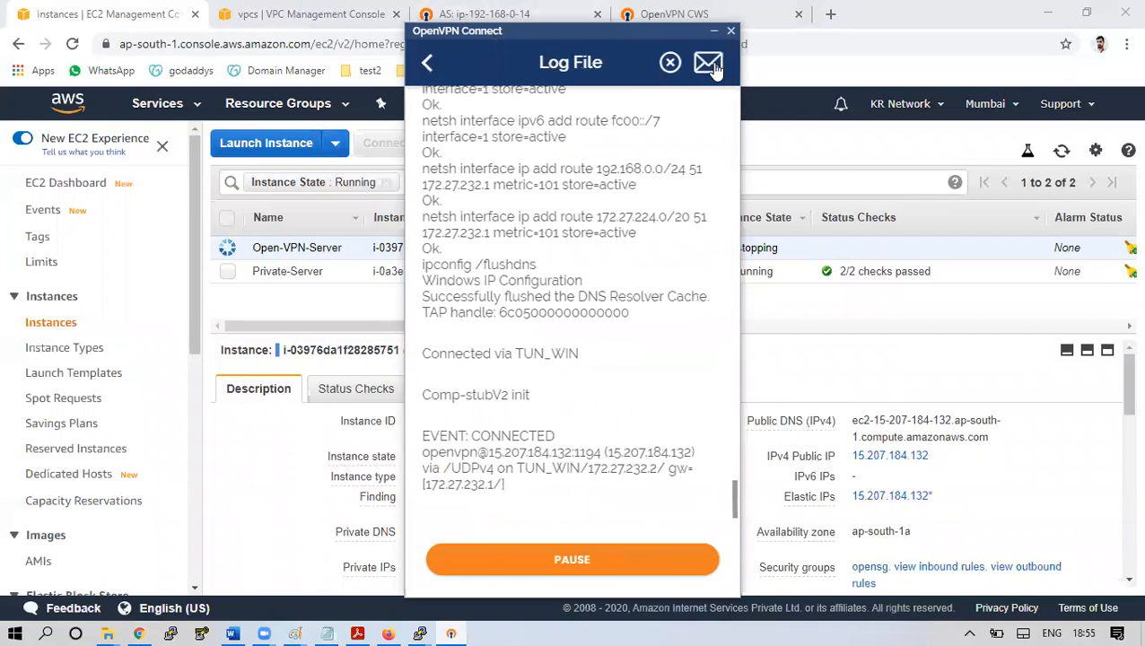
pyautogui.click(428, 71)
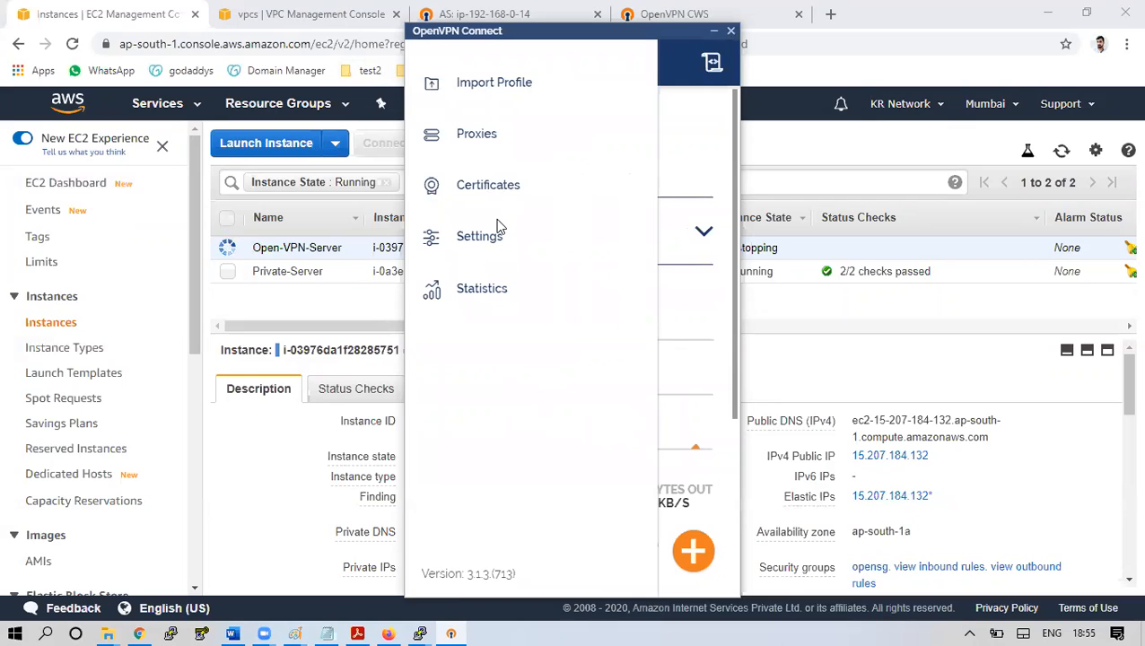
pyautogui.click(694, 138)
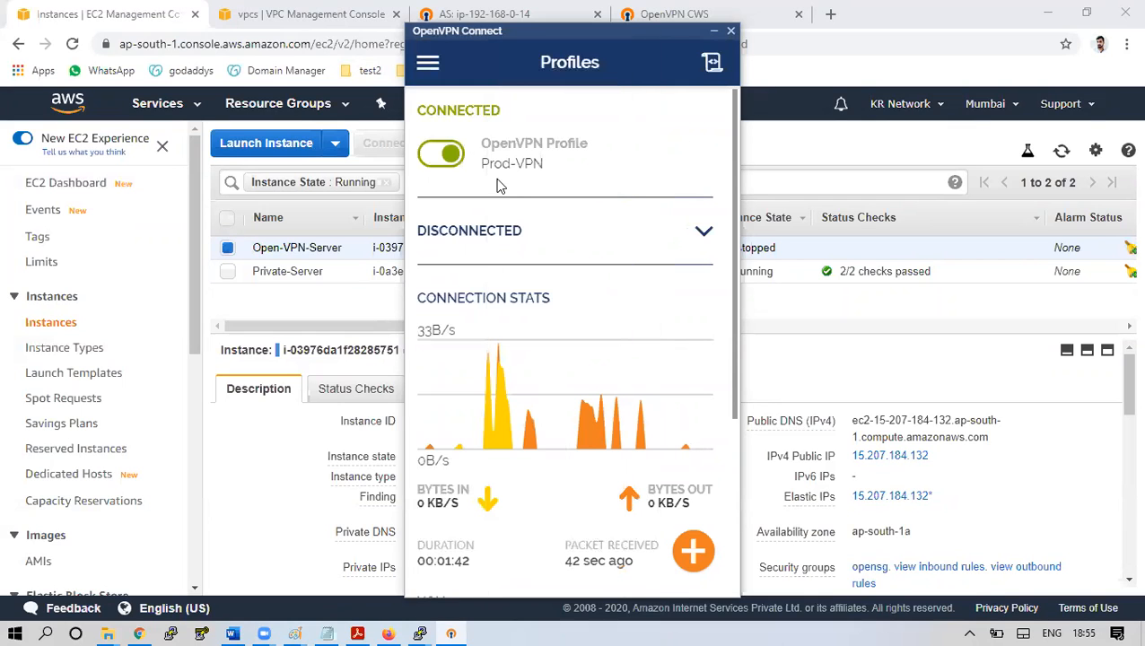
pyautogui.click(730, 30)
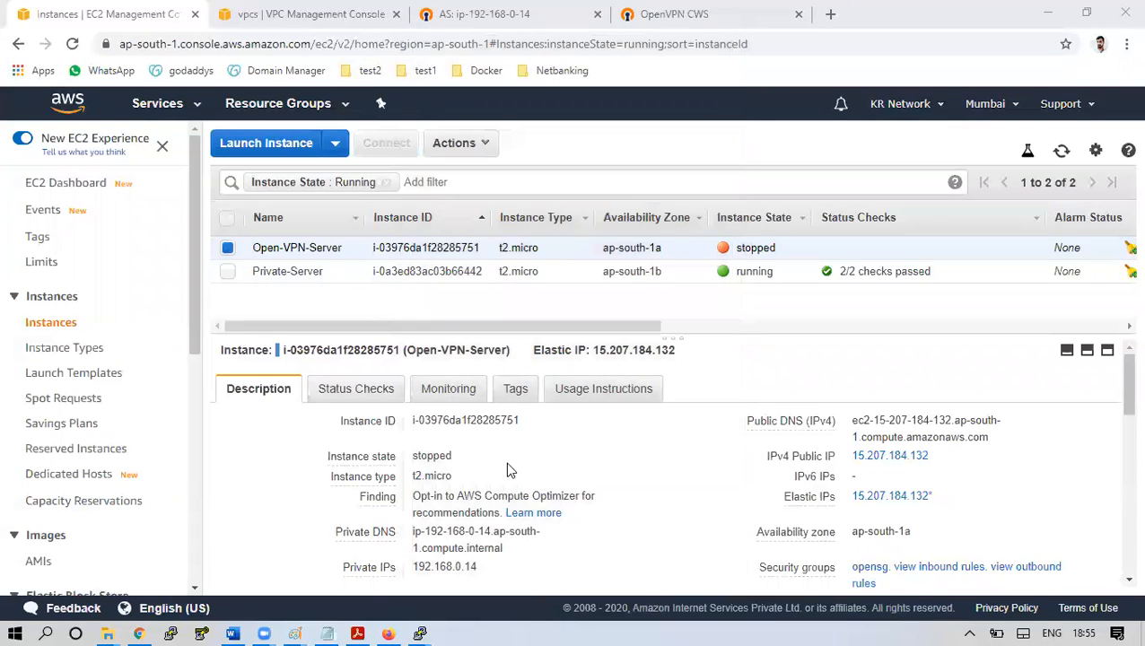
# Relaunch OpenVPN Connect by searching 'open', then send it to the background
pyautogui.click(45, 633)
pyautogui.write('op')
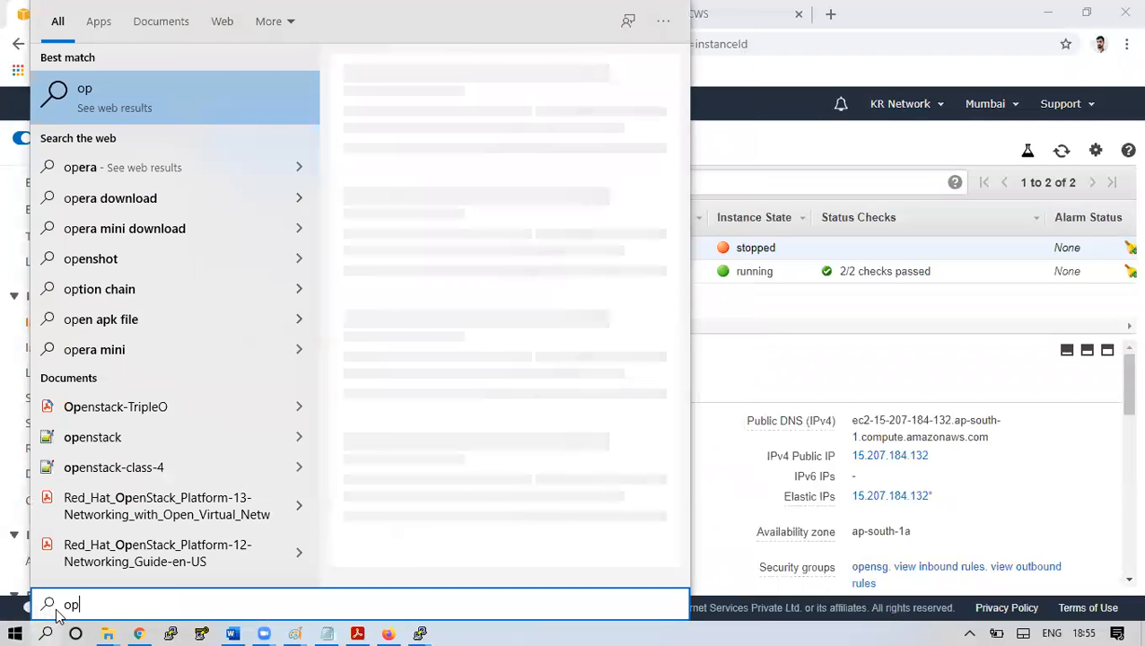
pyautogui.write('en')
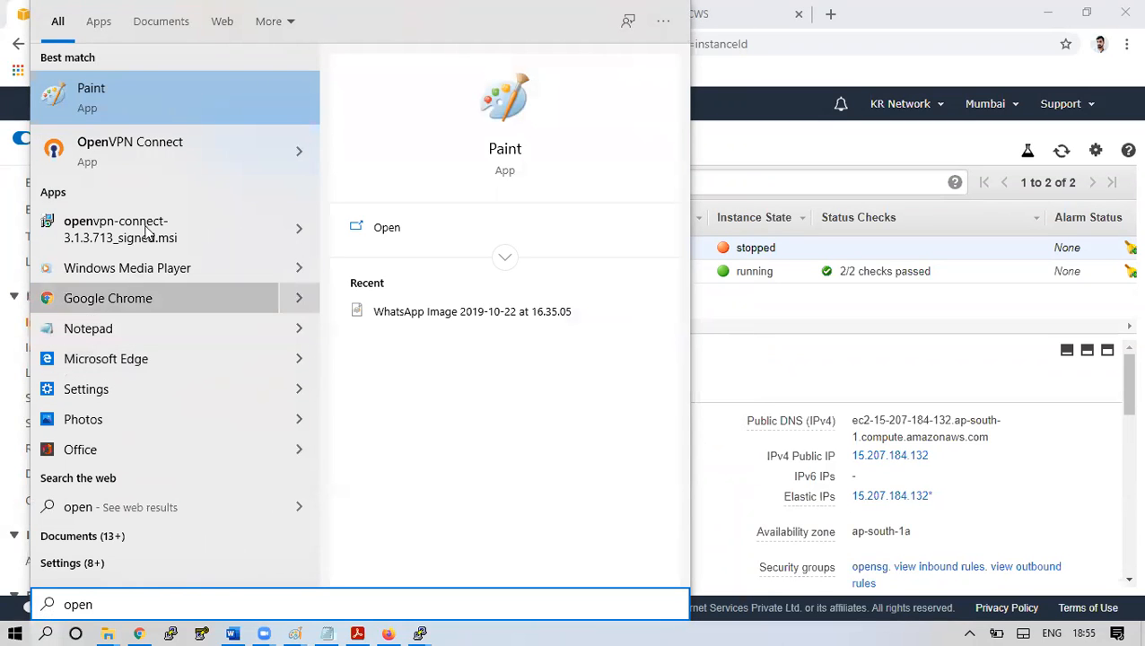
pyautogui.click(173, 162)
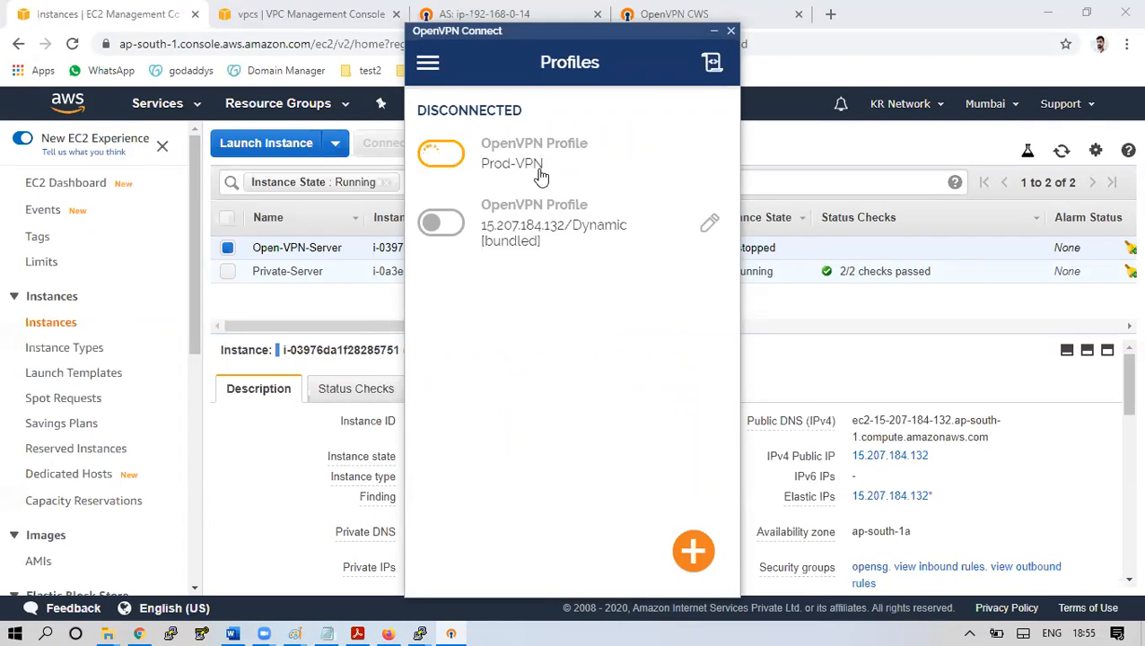
pyautogui.click(379, 309)
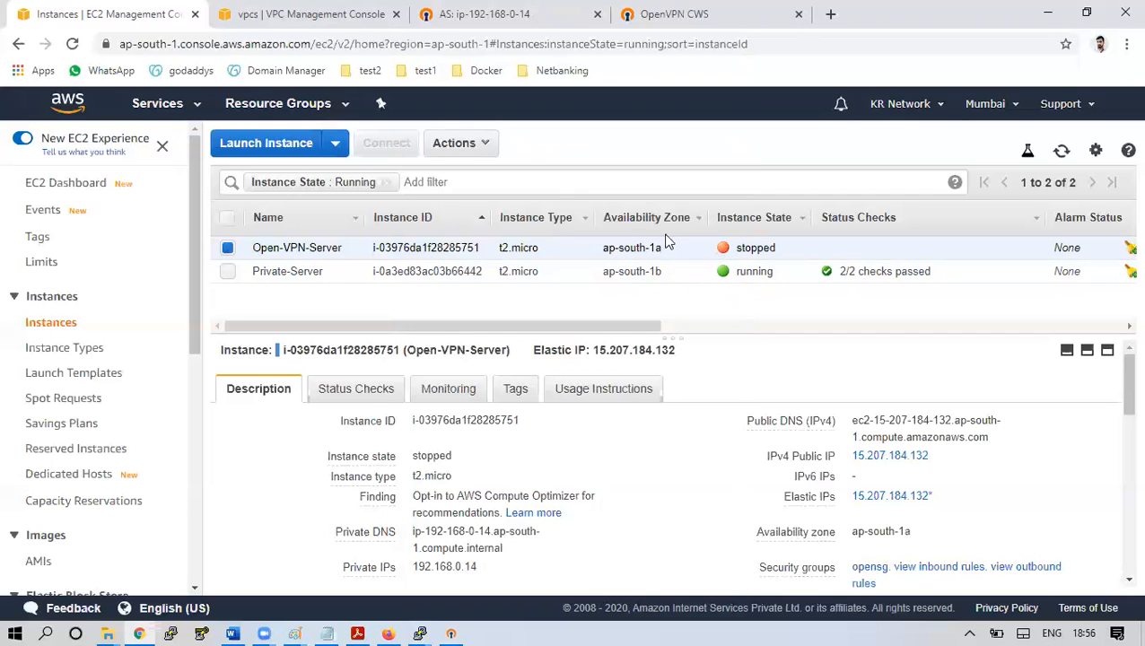
# Start the stopped Open-VPN-Server instance from the Actions menu
pyautogui.click(485, 145)
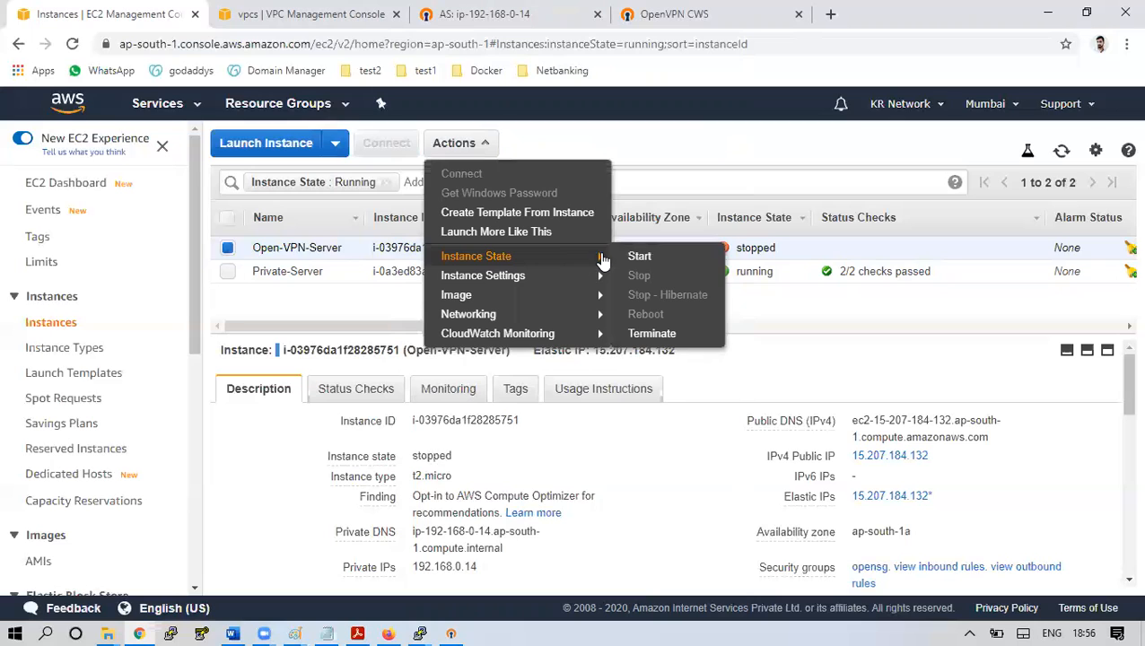
pyautogui.click(636, 255)
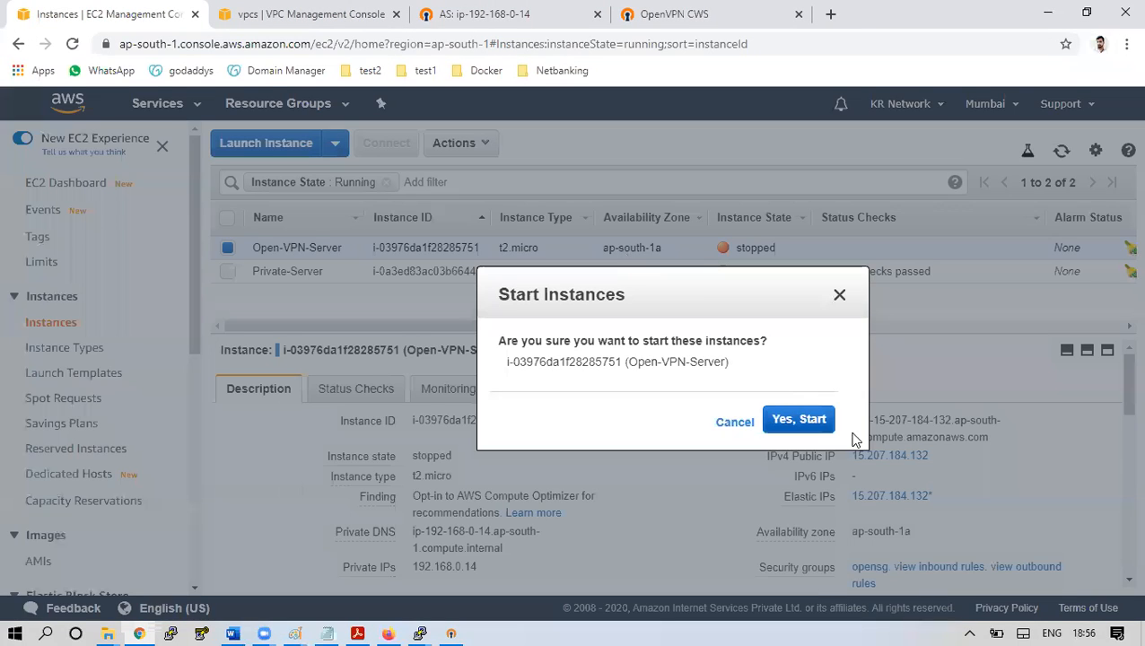
pyautogui.click(803, 421)
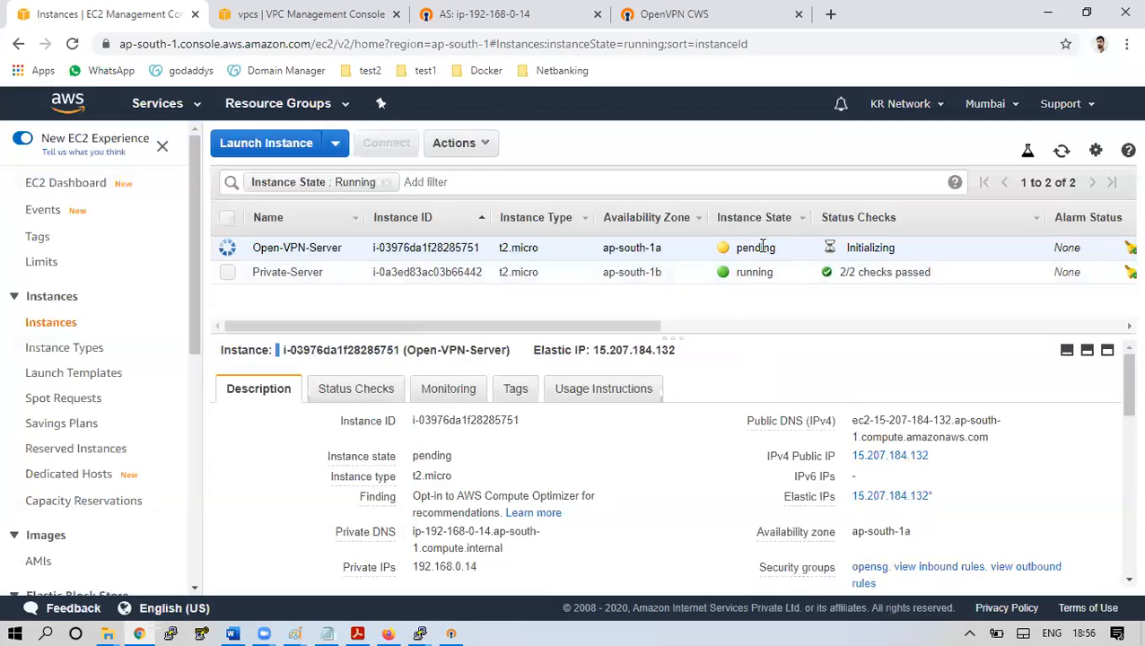
# Check OpenVPN Connect, then refresh the instance list until Open-VPN-Server shows running
pyautogui.click(451, 633)
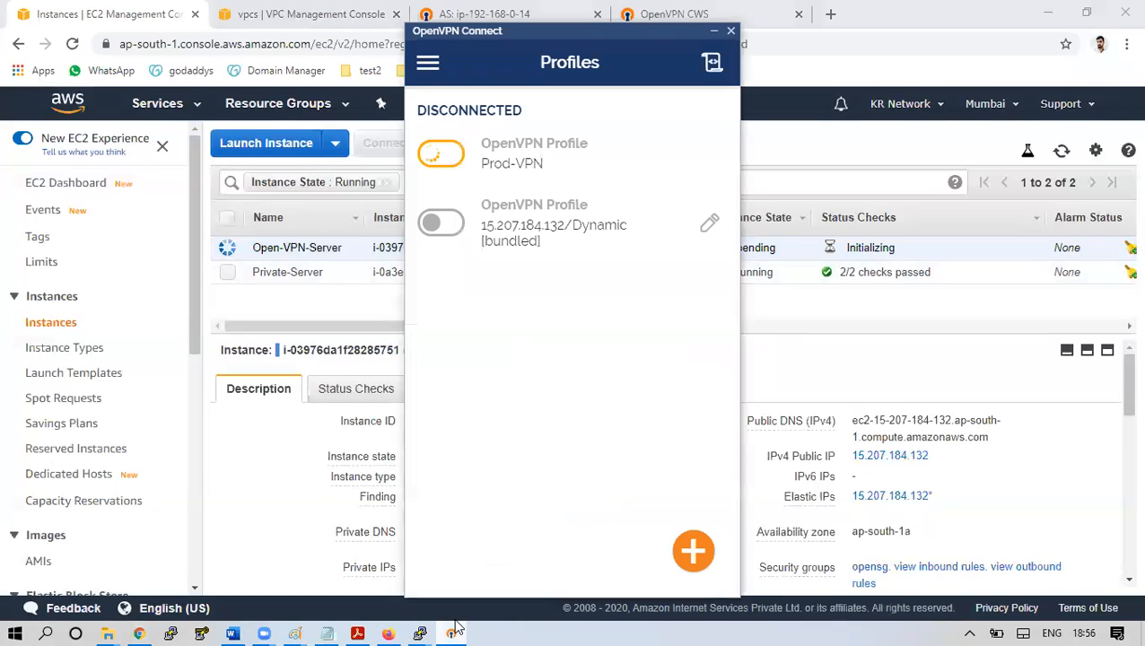
pyautogui.click(803, 309)
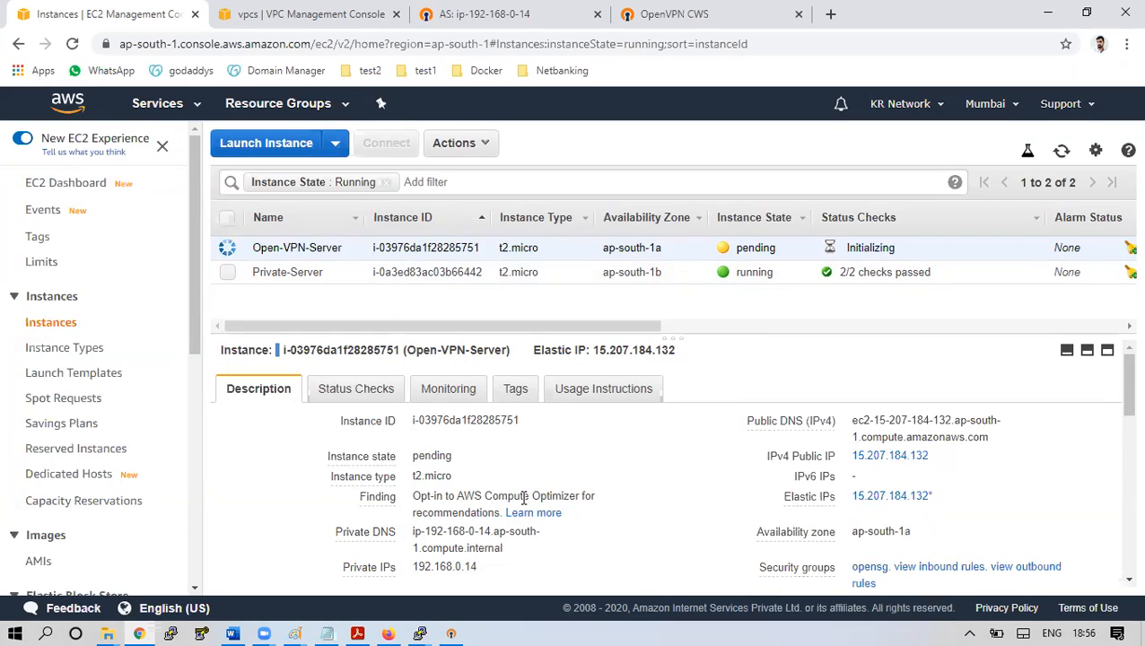
pyautogui.click(1064, 154)
pyautogui.click(1064, 154)
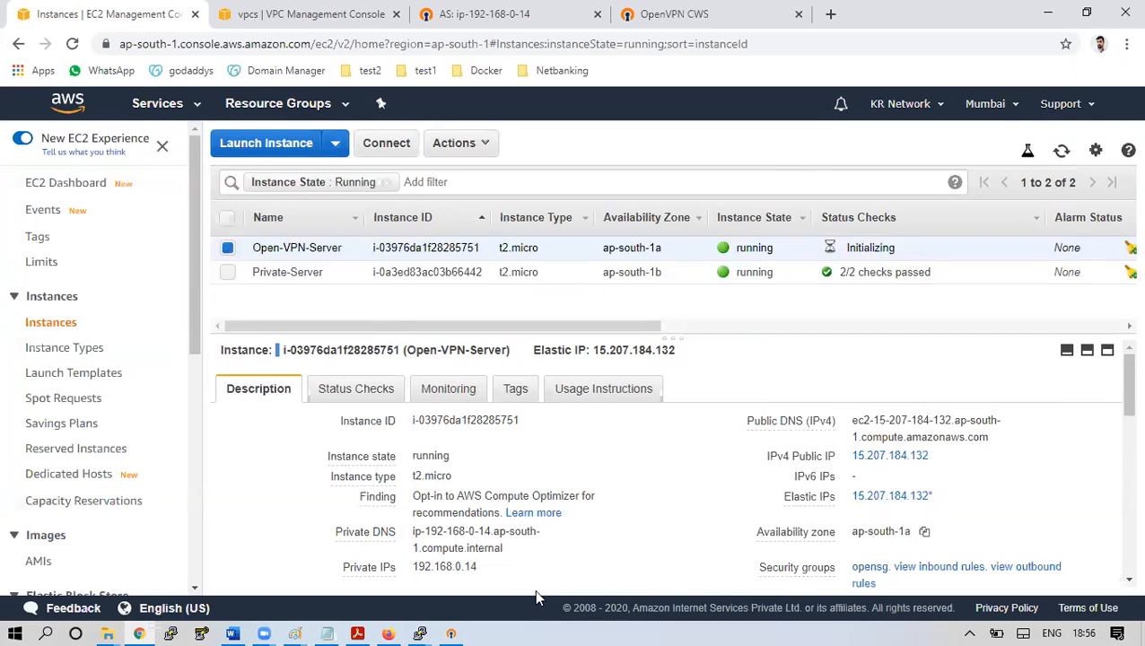
# Disconnect the stuck Prod-VPN profile, ticking Don't show again on the confirmation
pyautogui.click(451, 634)
pyautogui.click(444, 155)
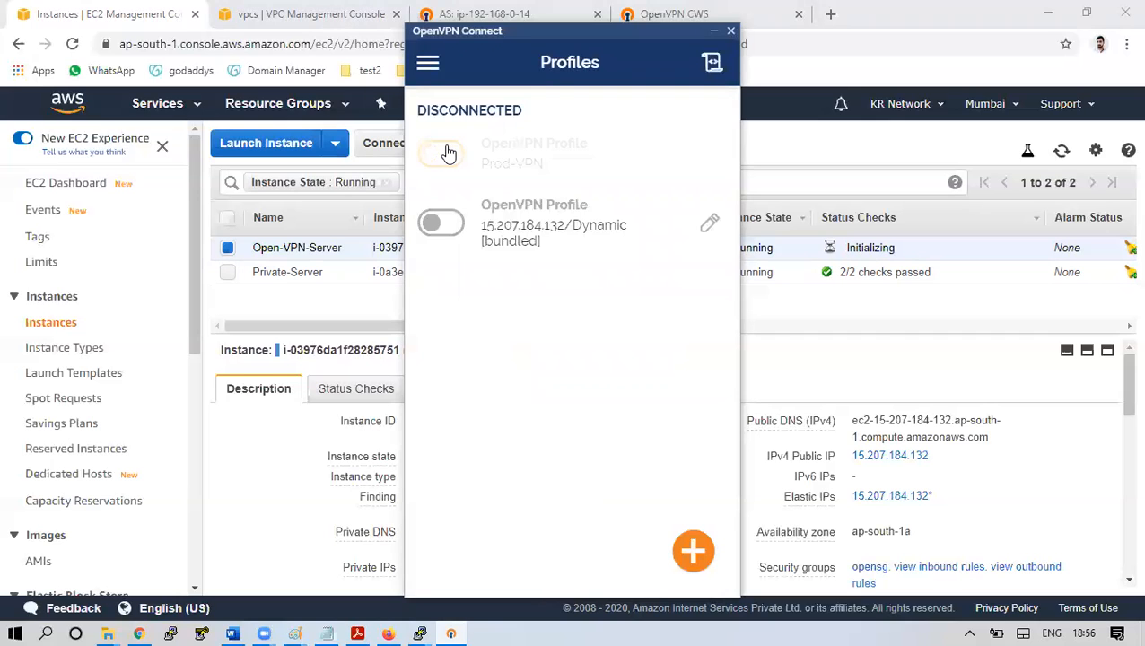
pyautogui.click(449, 154)
pyautogui.click(523, 315)
pyautogui.click(619, 374)
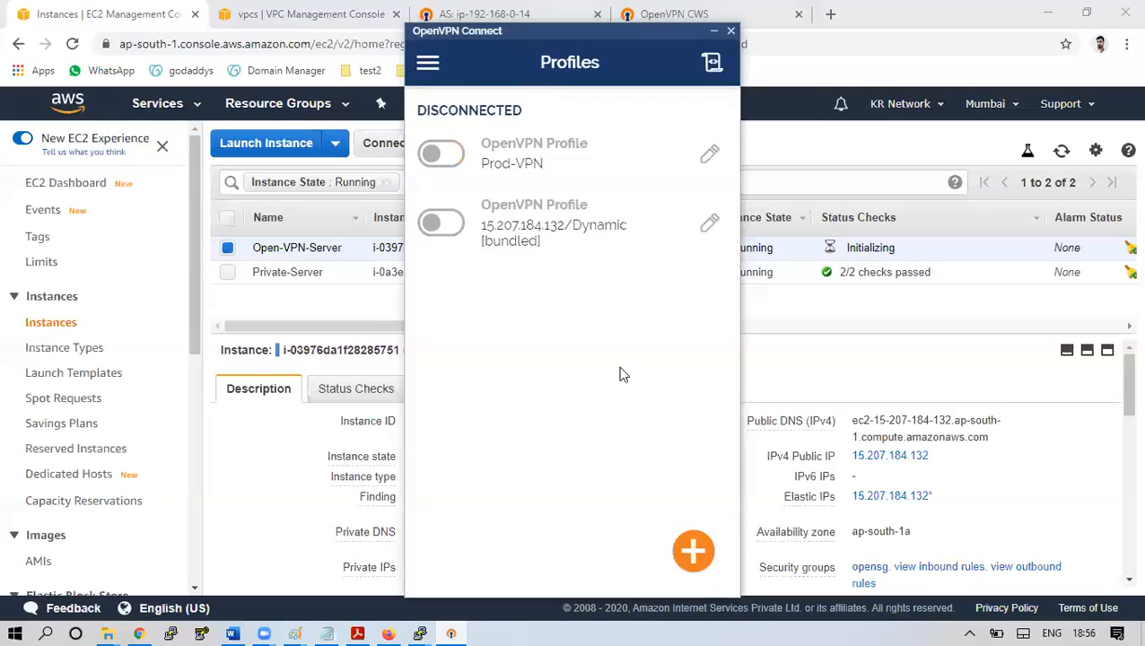
# Reconnect Prod-VPN with its password and bring up the PuTTY session showing the network error
pyautogui.click(454, 157)
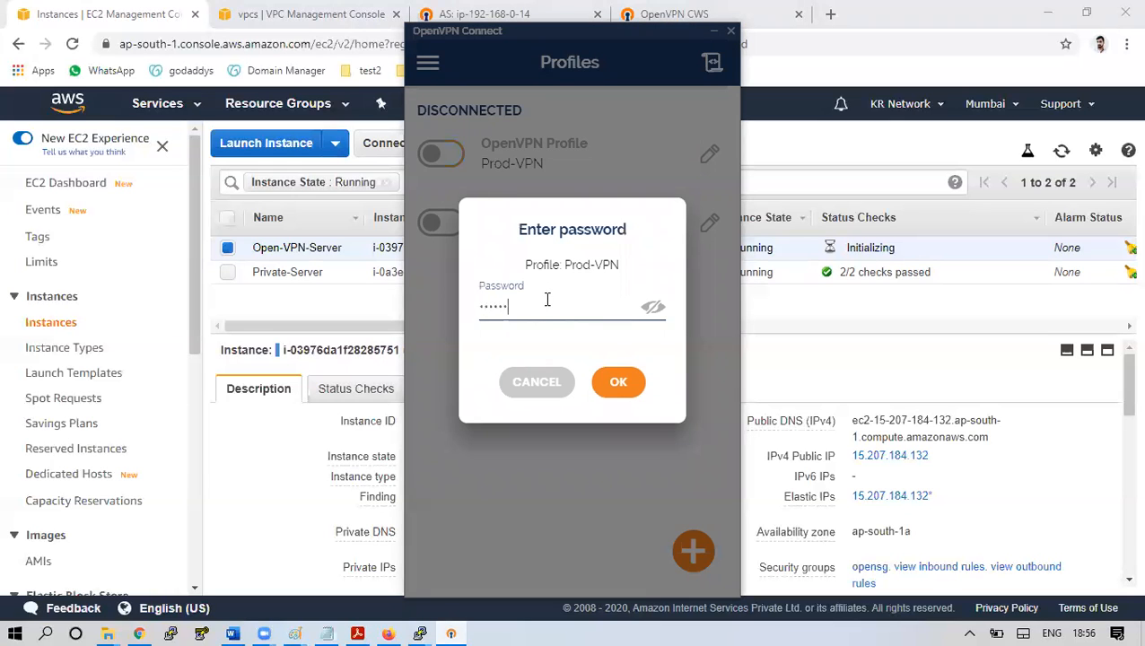
pyautogui.press('Return')
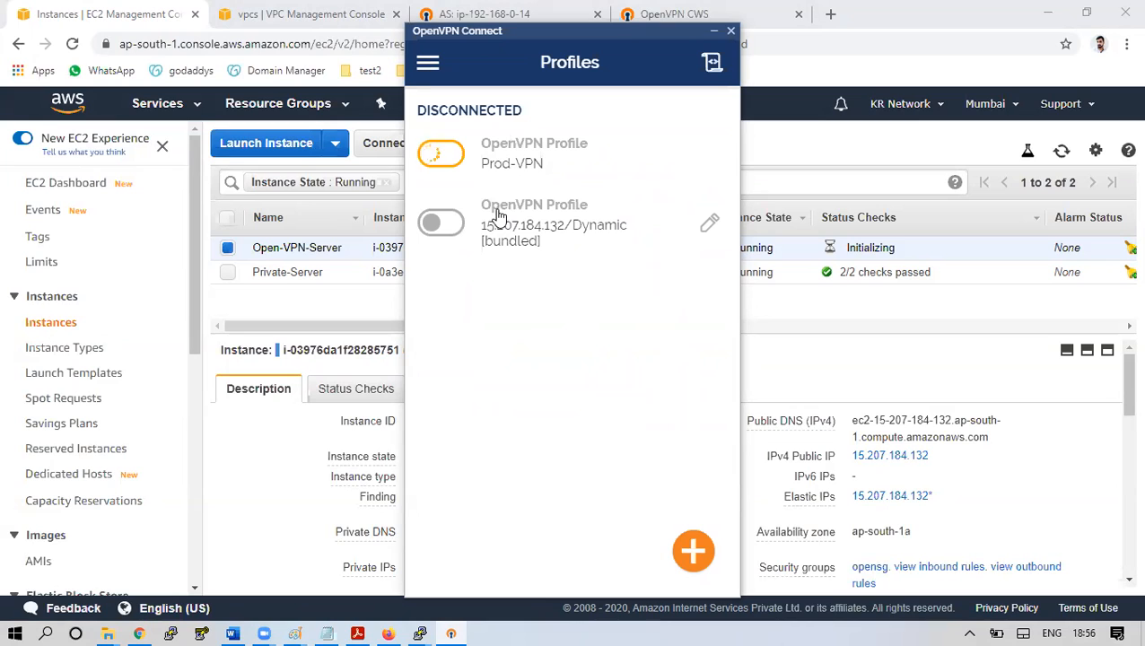
pyautogui.moveTo(424, 628)
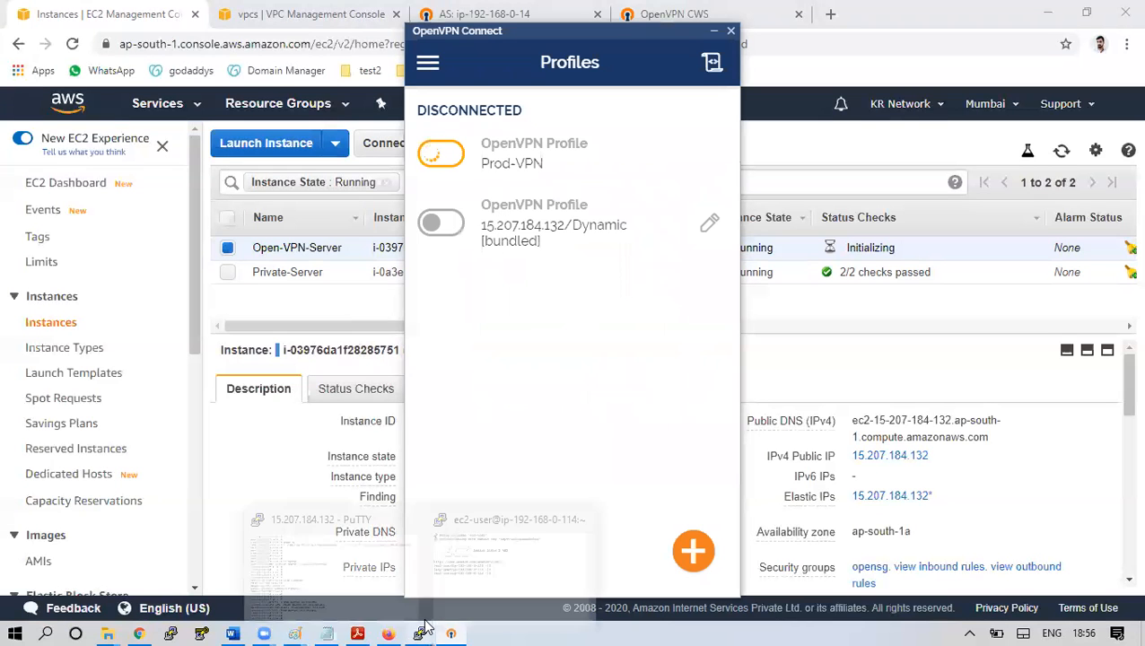
pyautogui.click(492, 568)
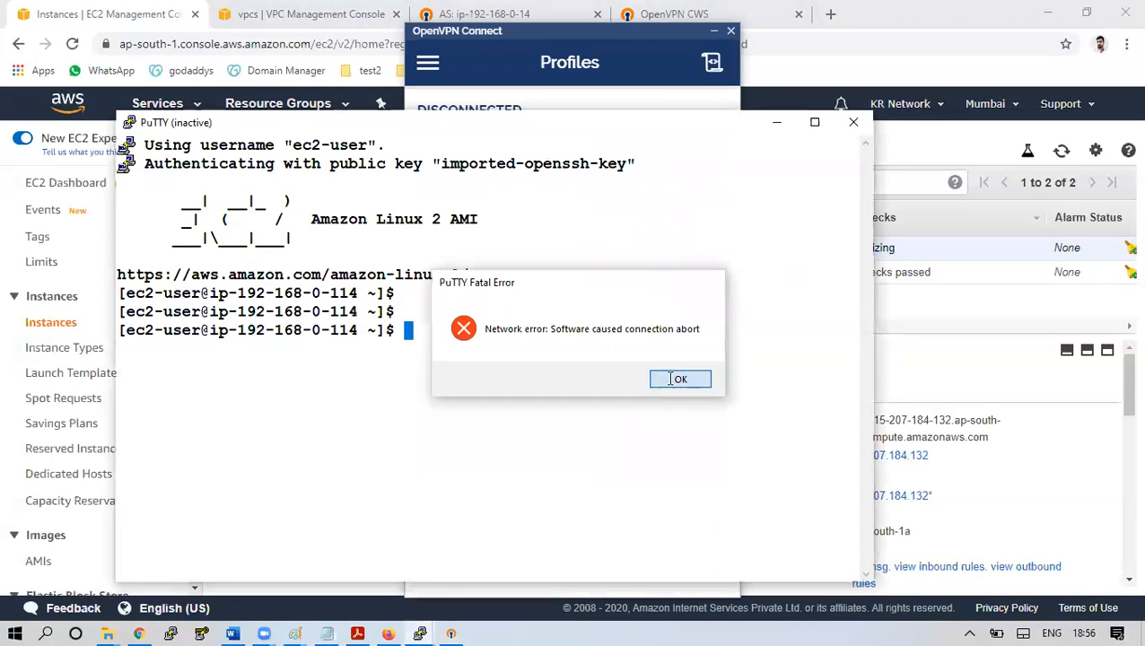
# Dismiss PuTTY's fatal error and restart the session to 192.168.0.114, confirming the shell responds
pyautogui.click(675, 381)
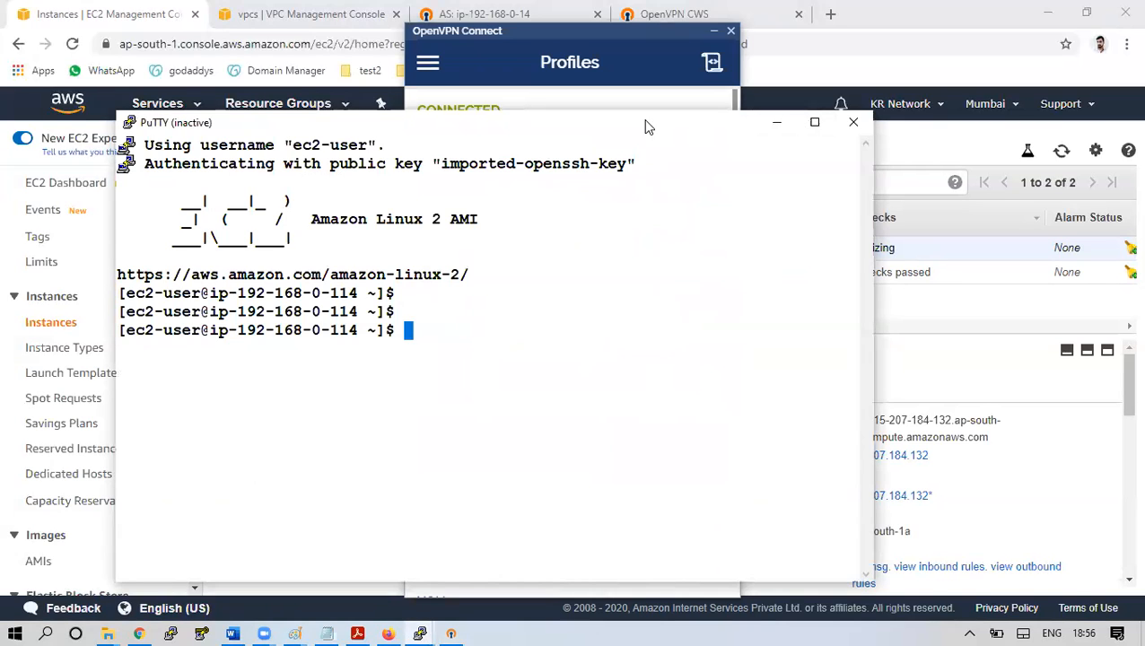
pyautogui.moveTo(647, 128); pyautogui.dragTo(647, 135)
pyautogui.rightClick(577, 123)
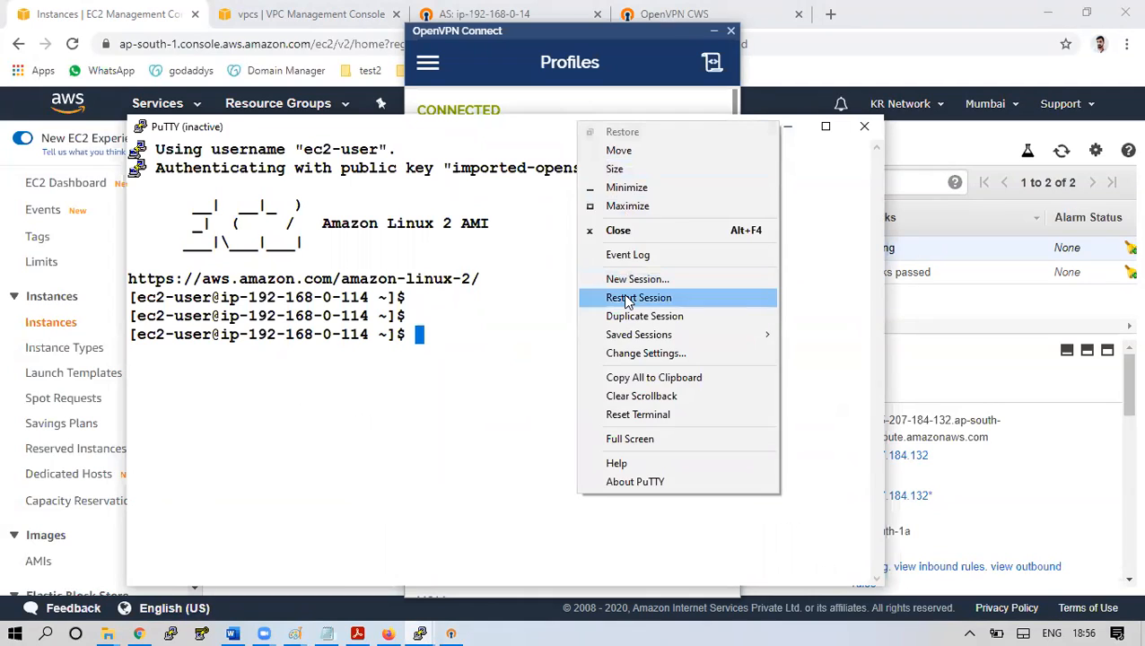
pyautogui.click(626, 299)
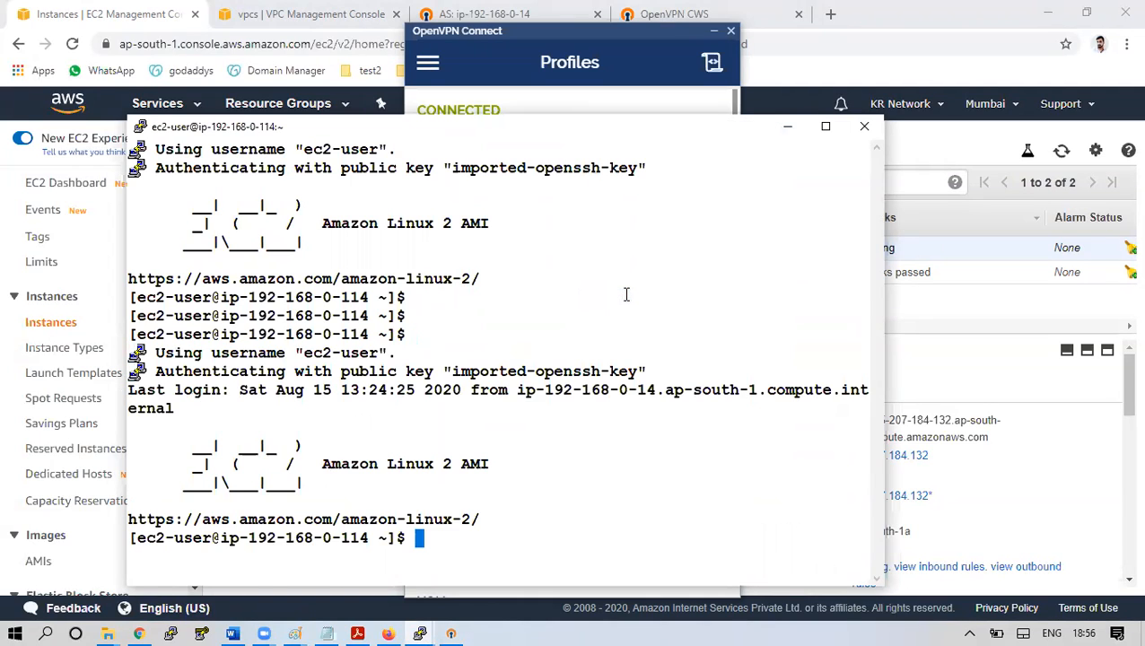
pyautogui.press('Return')
pyautogui.press('Return')
pyautogui.press('Return')
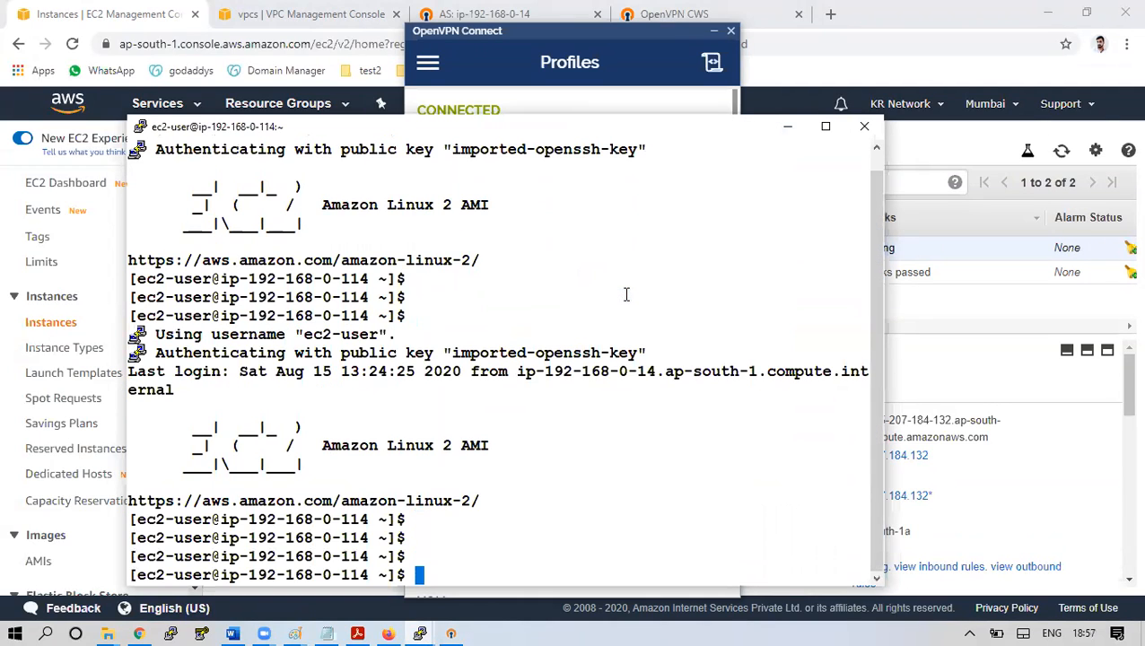